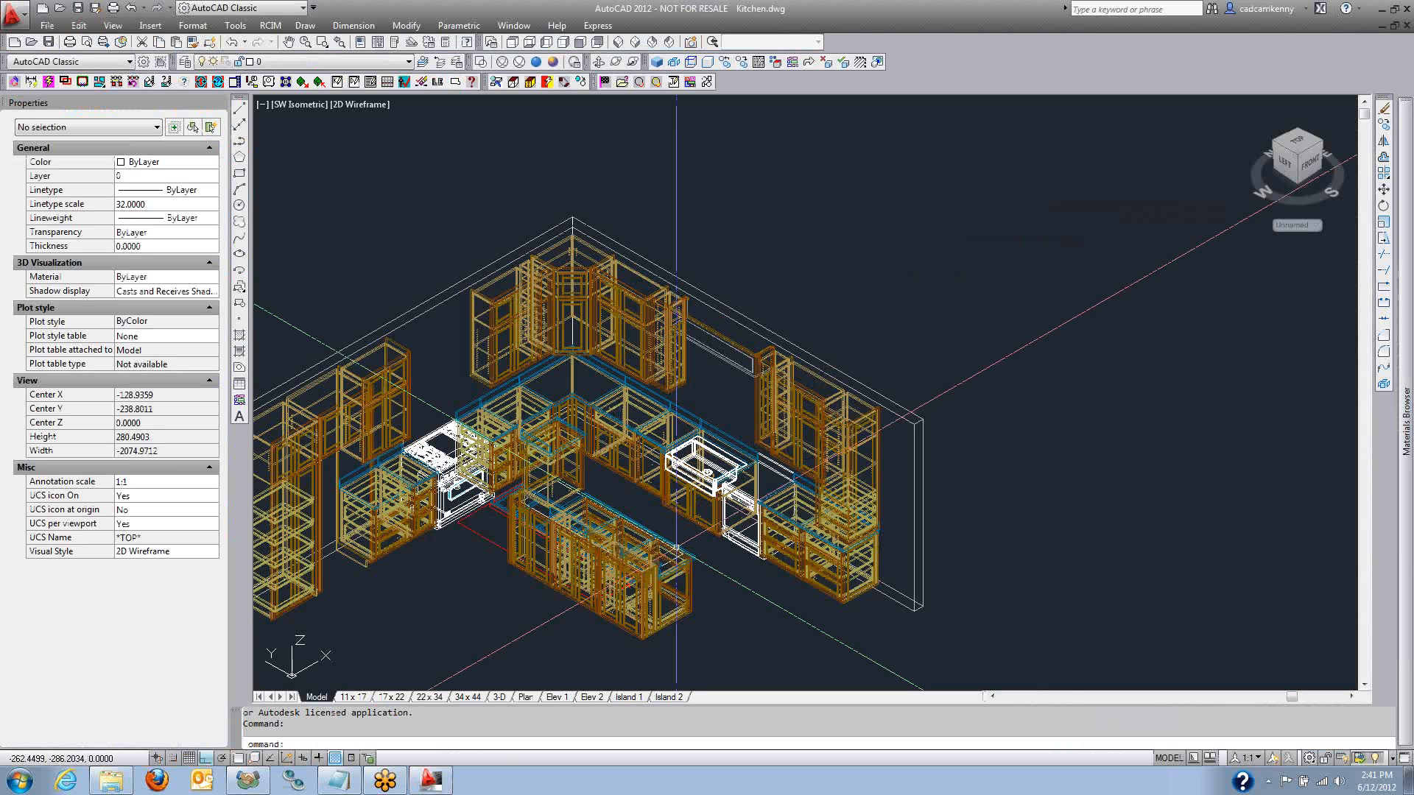
- Display the kitchen model in the Realistic visual style and orbit it to view the cabinets from the front
{"action": "middle_click_drag", "start_coordinate": [676, 550], "coordinate": [786, 489]}
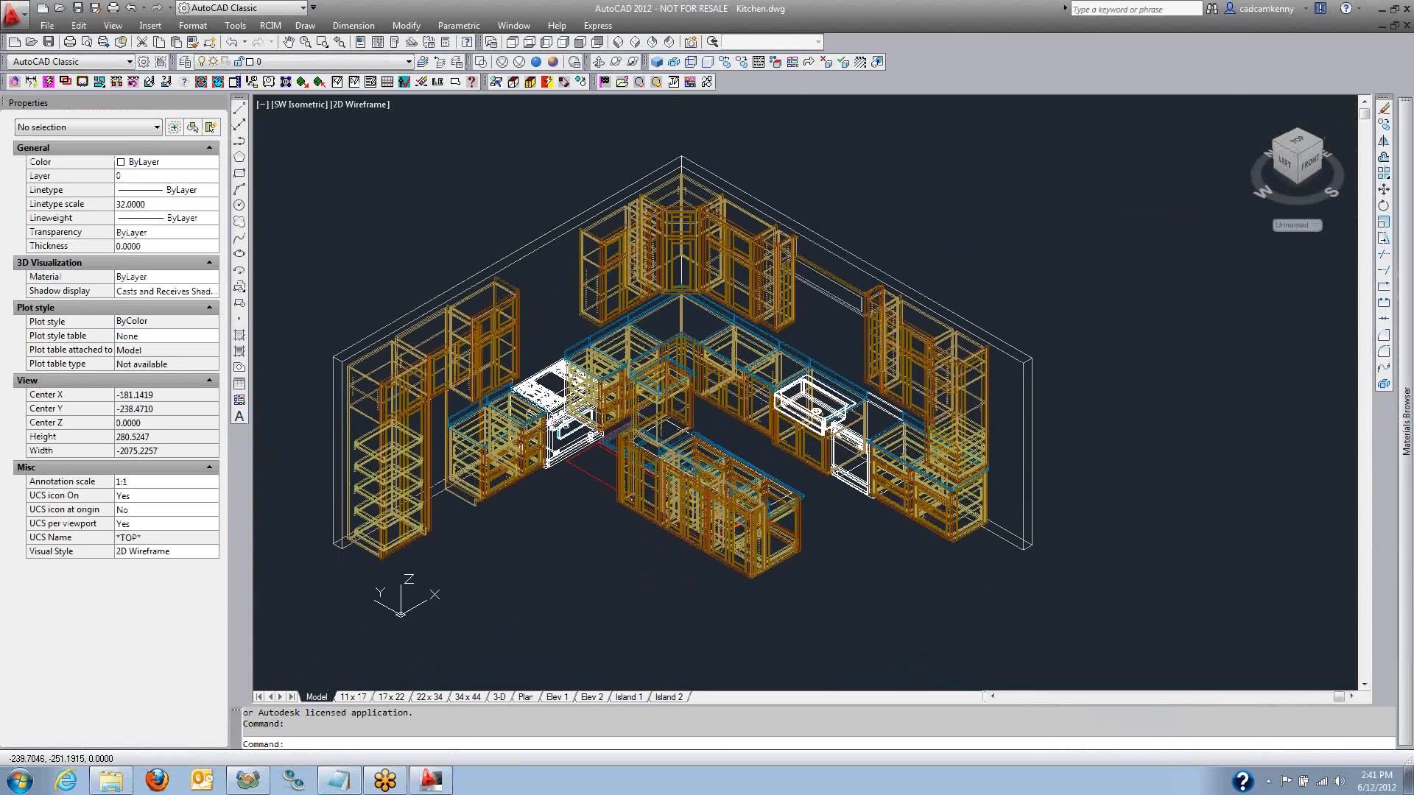
{"action": "left_click", "coordinate": [536, 63]}
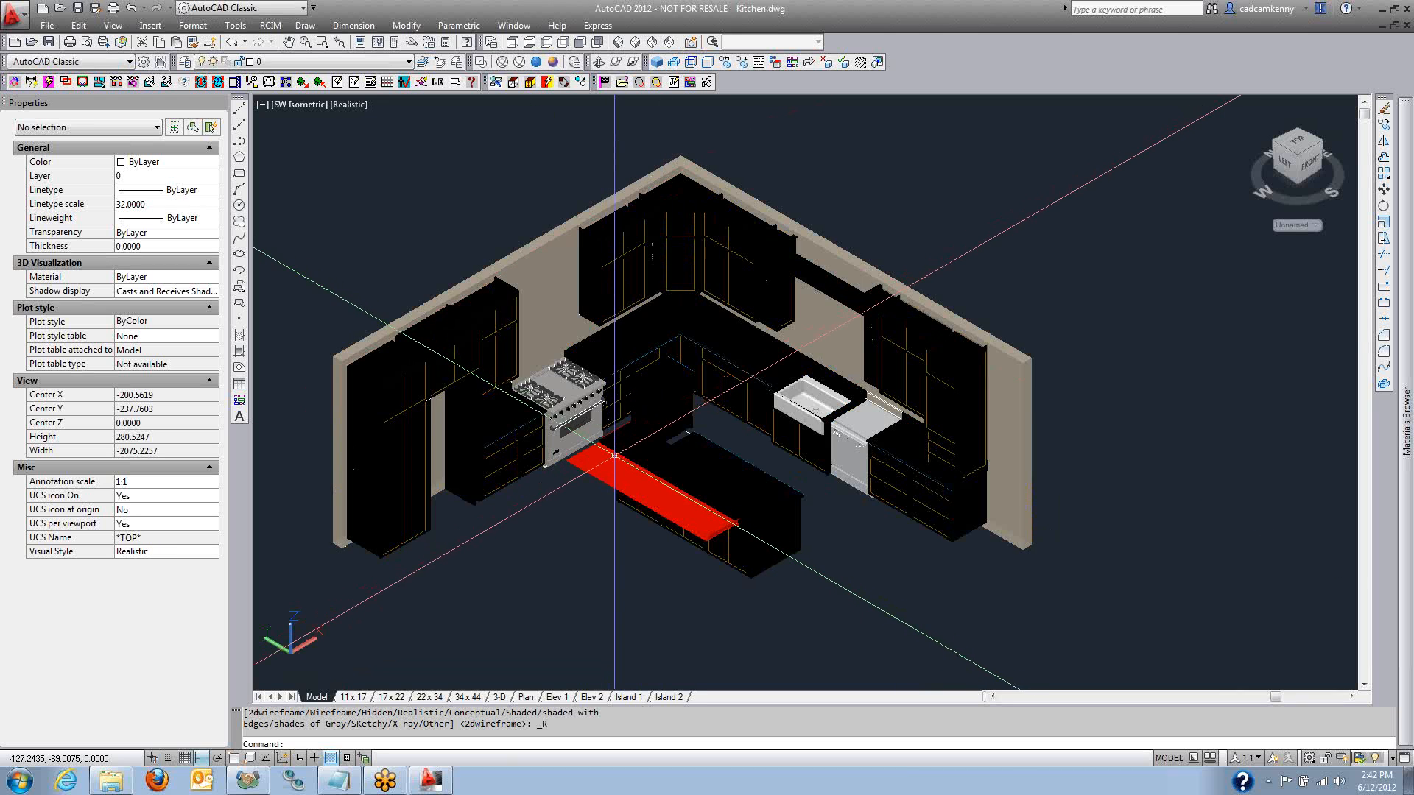
{"action": "middle_click_drag", "start_coordinate": [613, 455], "coordinate": [537, 383], "text": "shift"}
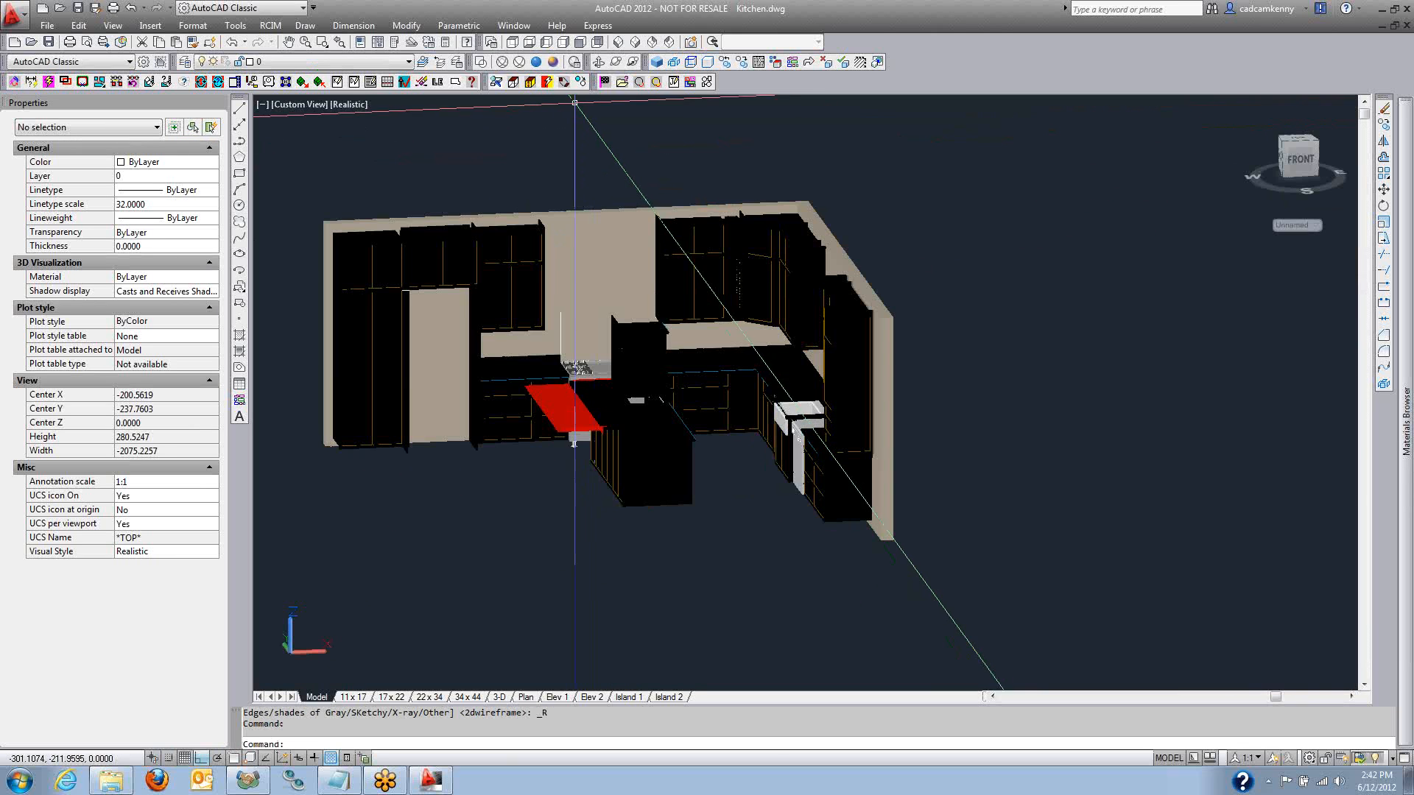
- Switch to the Wireframe visual style, run SCIM on the window-selected kitchen solids, and lay down the resulting parts
{"action": "left_click", "coordinate": [502, 63]}
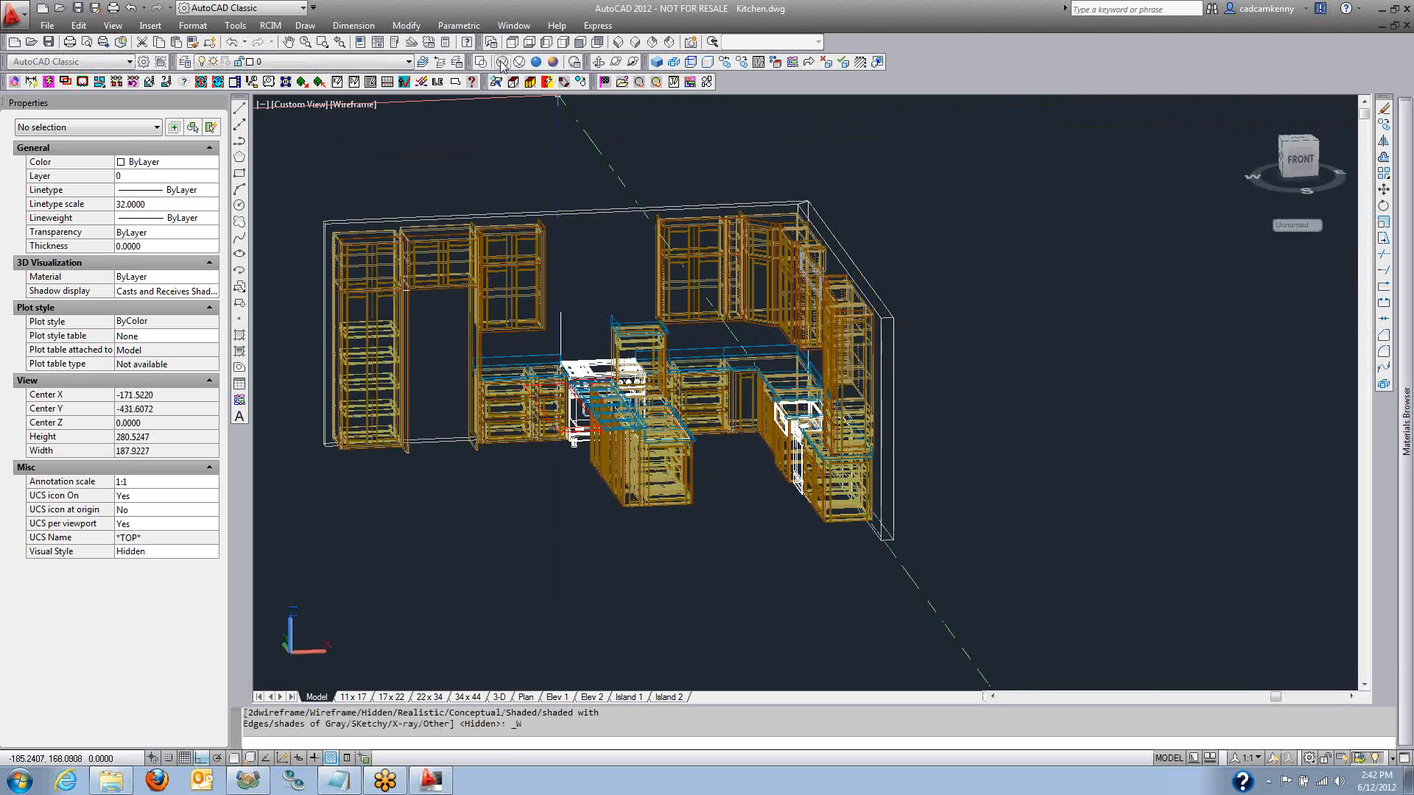
{"action": "left_click", "coordinate": [656, 63]}
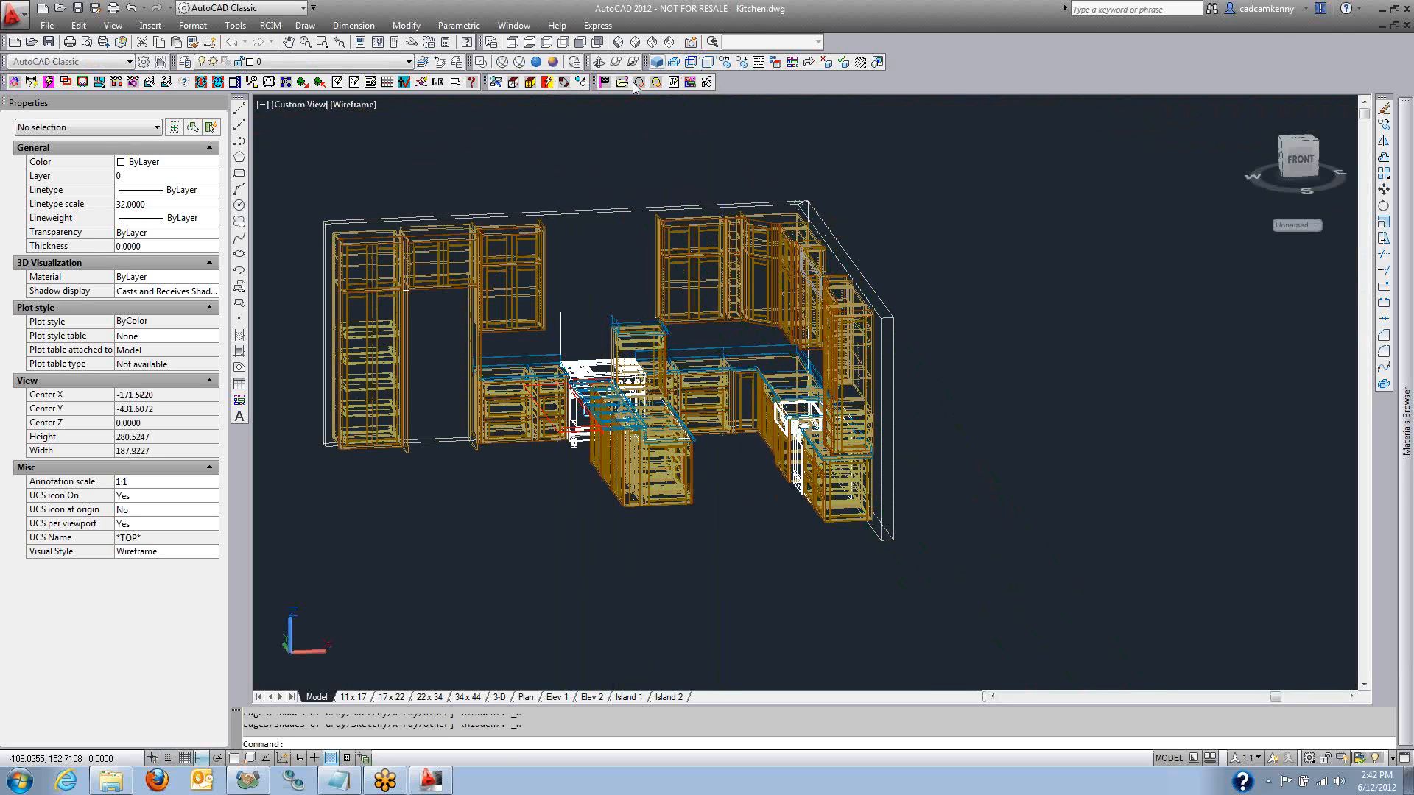
{"action": "left_click", "coordinate": [292, 151]}
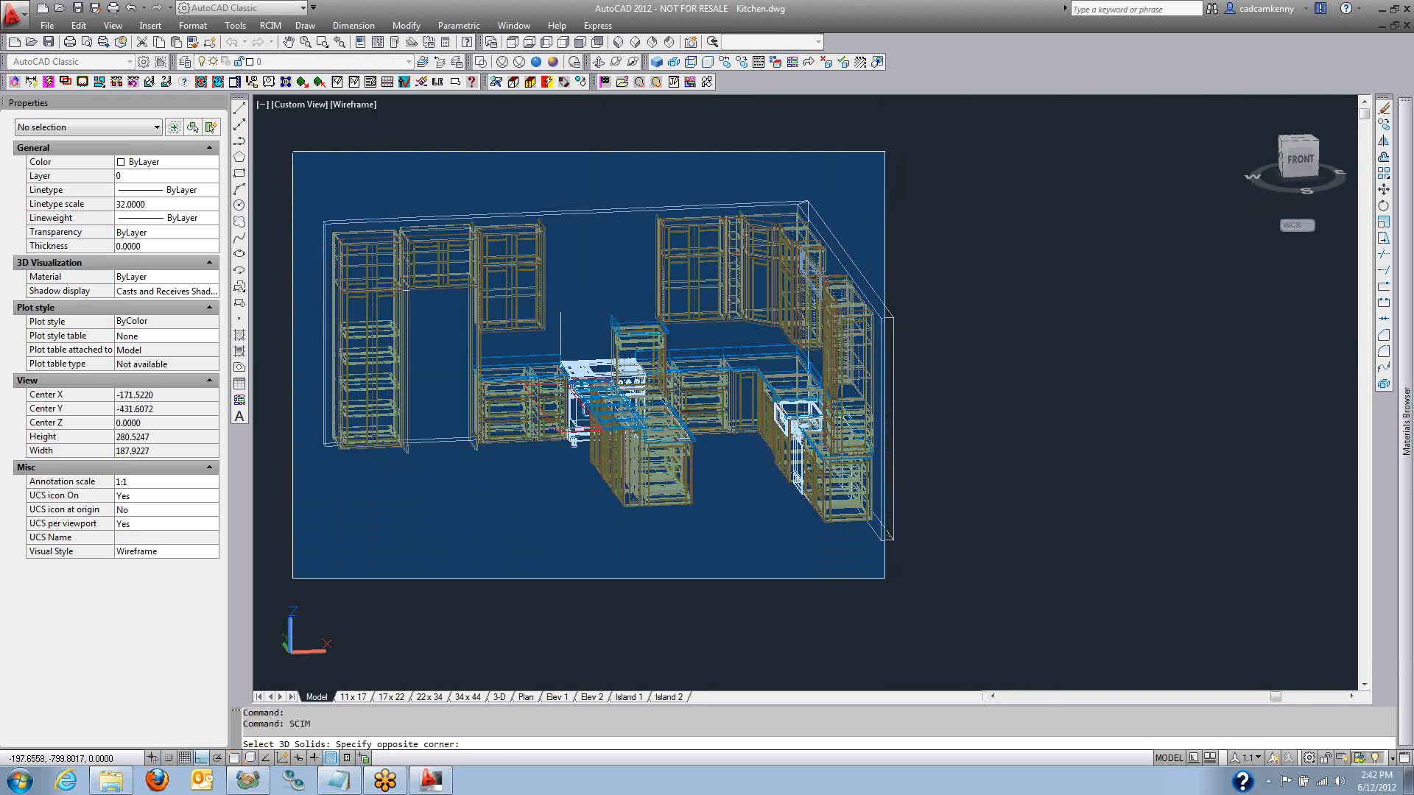
{"action": "left_click", "coordinate": [888, 577]}
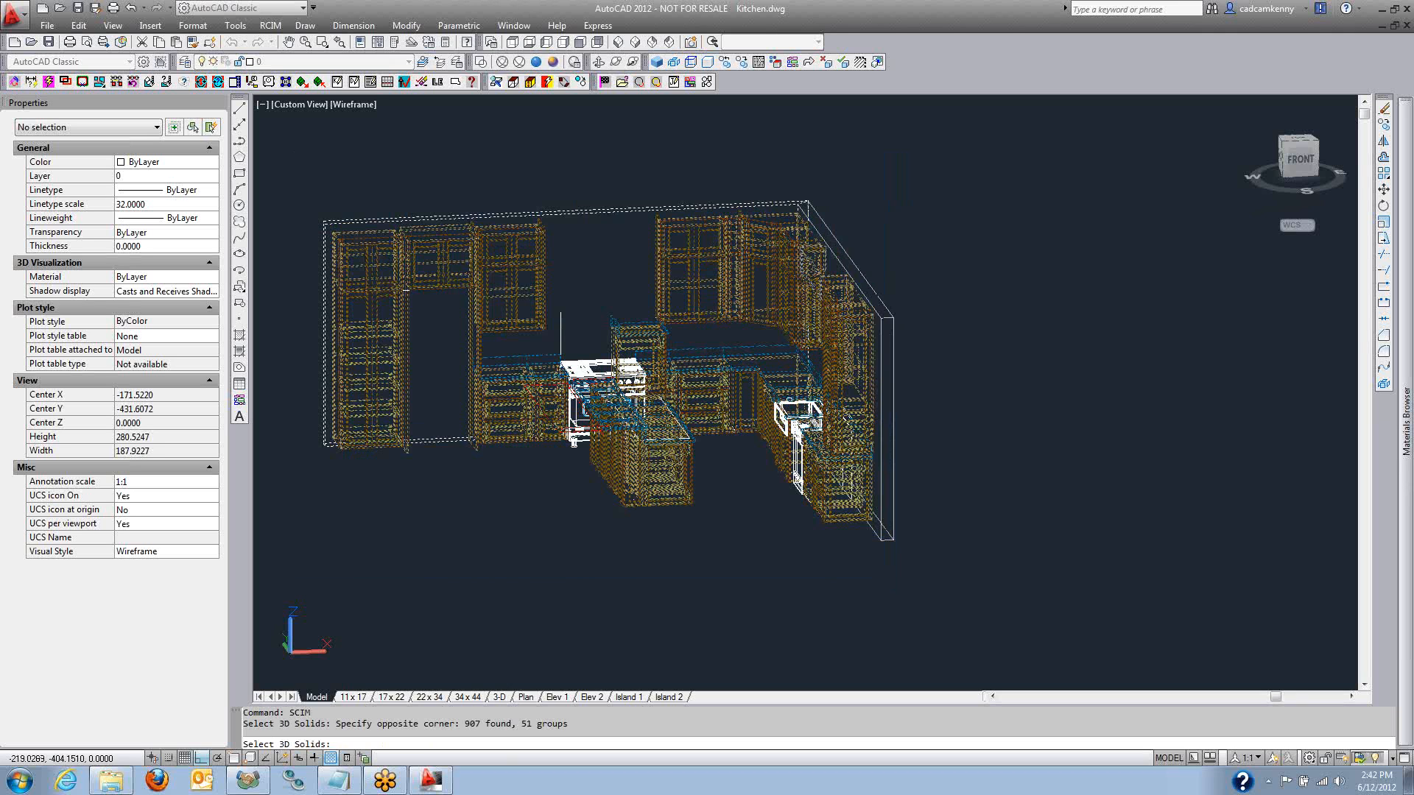
{"action": "key", "text": "Return"}
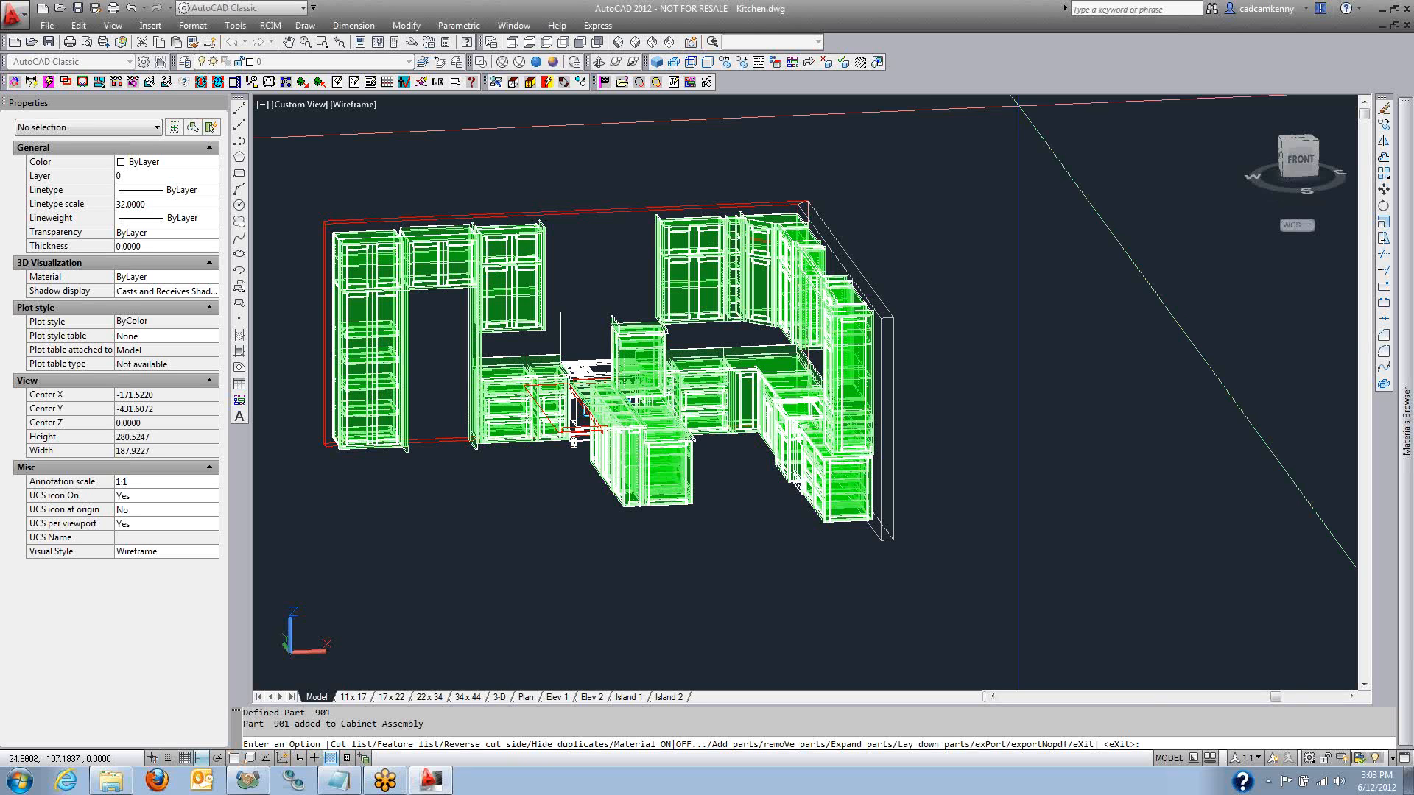
{"action": "type", "text": "l"}
{"action": "key", "text": "Return"}
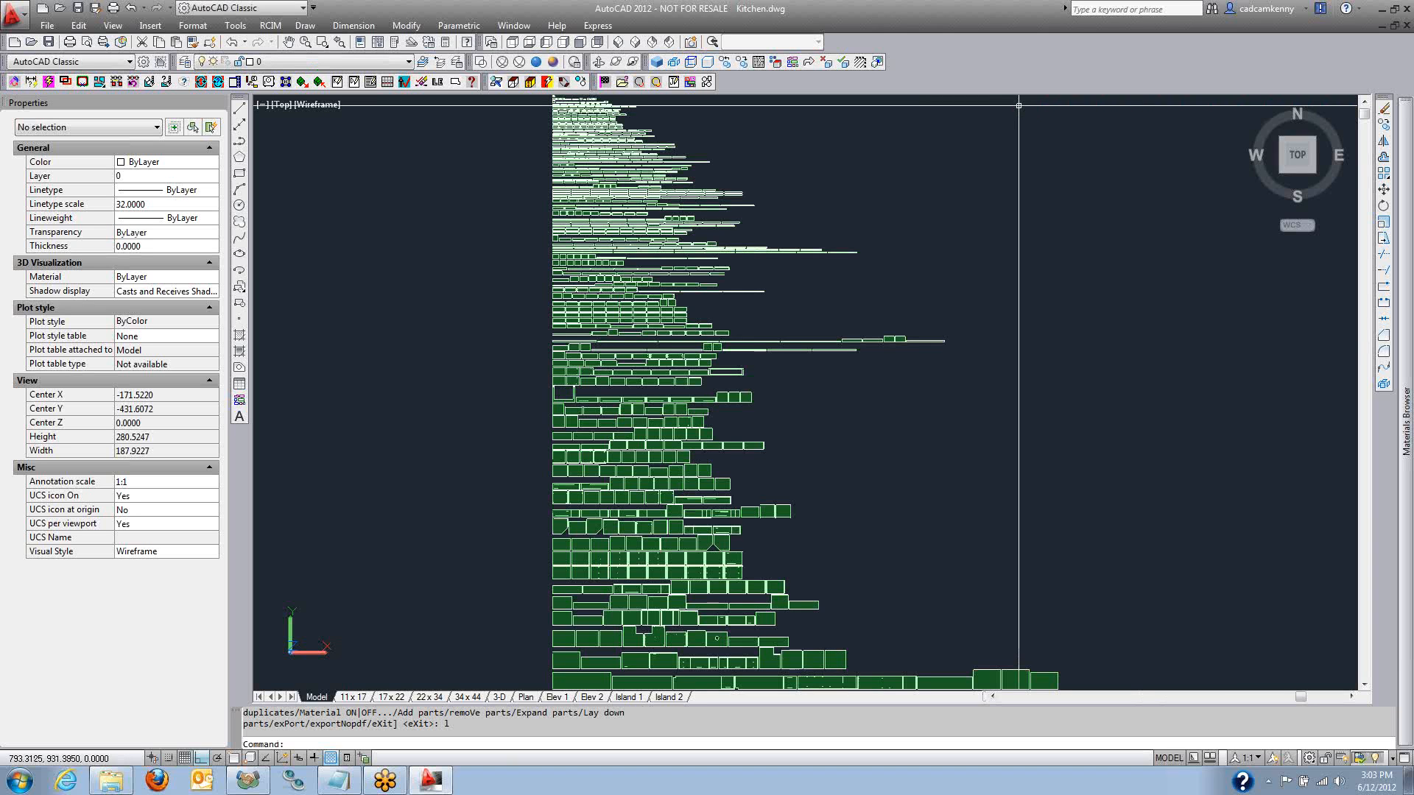
- Examine the laid-down flat parts, closing in on a drilled panel with two rows of holes and grooves at its edges
{"action": "scroll", "coordinate": [595, 387], "scroll_direction": "up", "scroll_amount": 2}
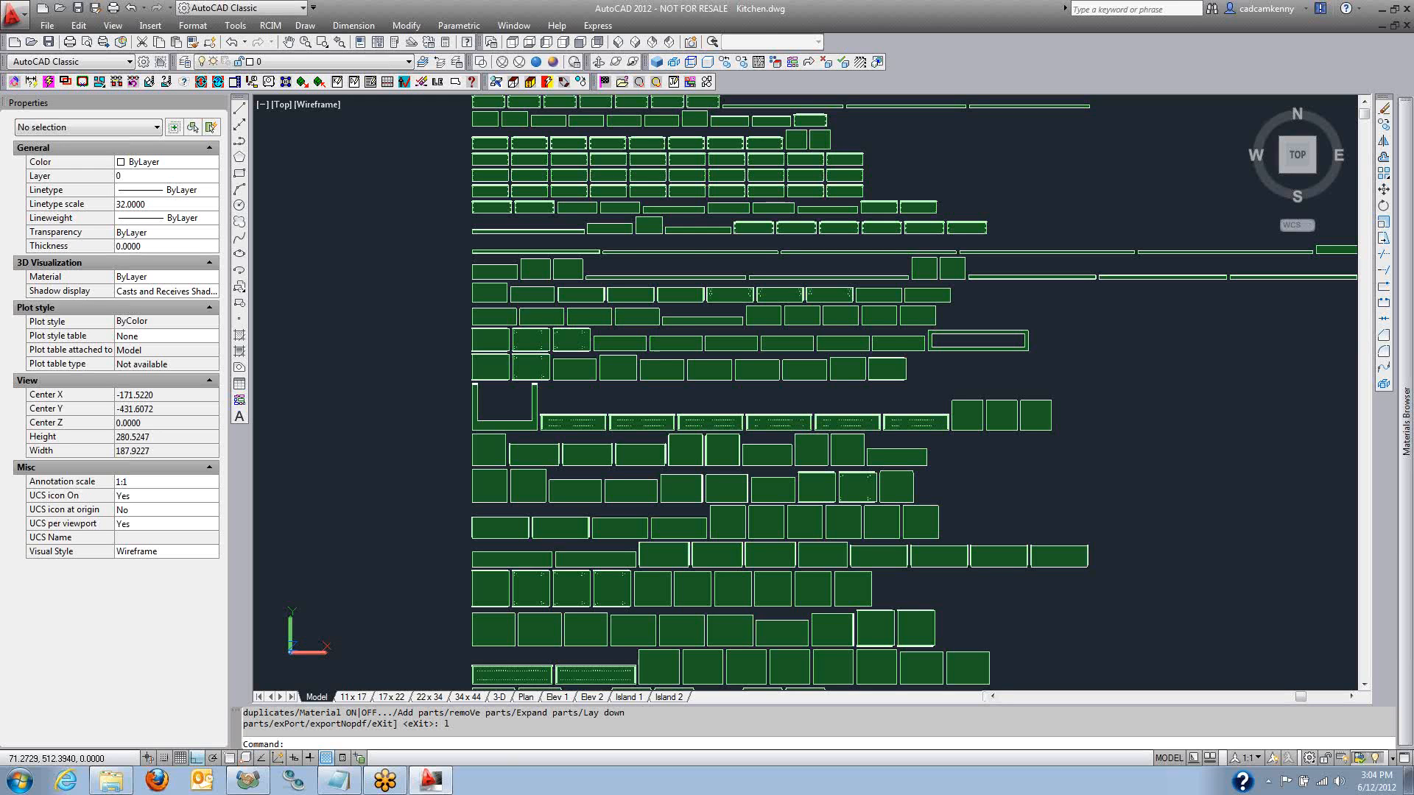
{"action": "scroll", "coordinate": [591, 388], "scroll_direction": "up", "scroll_amount": 2}
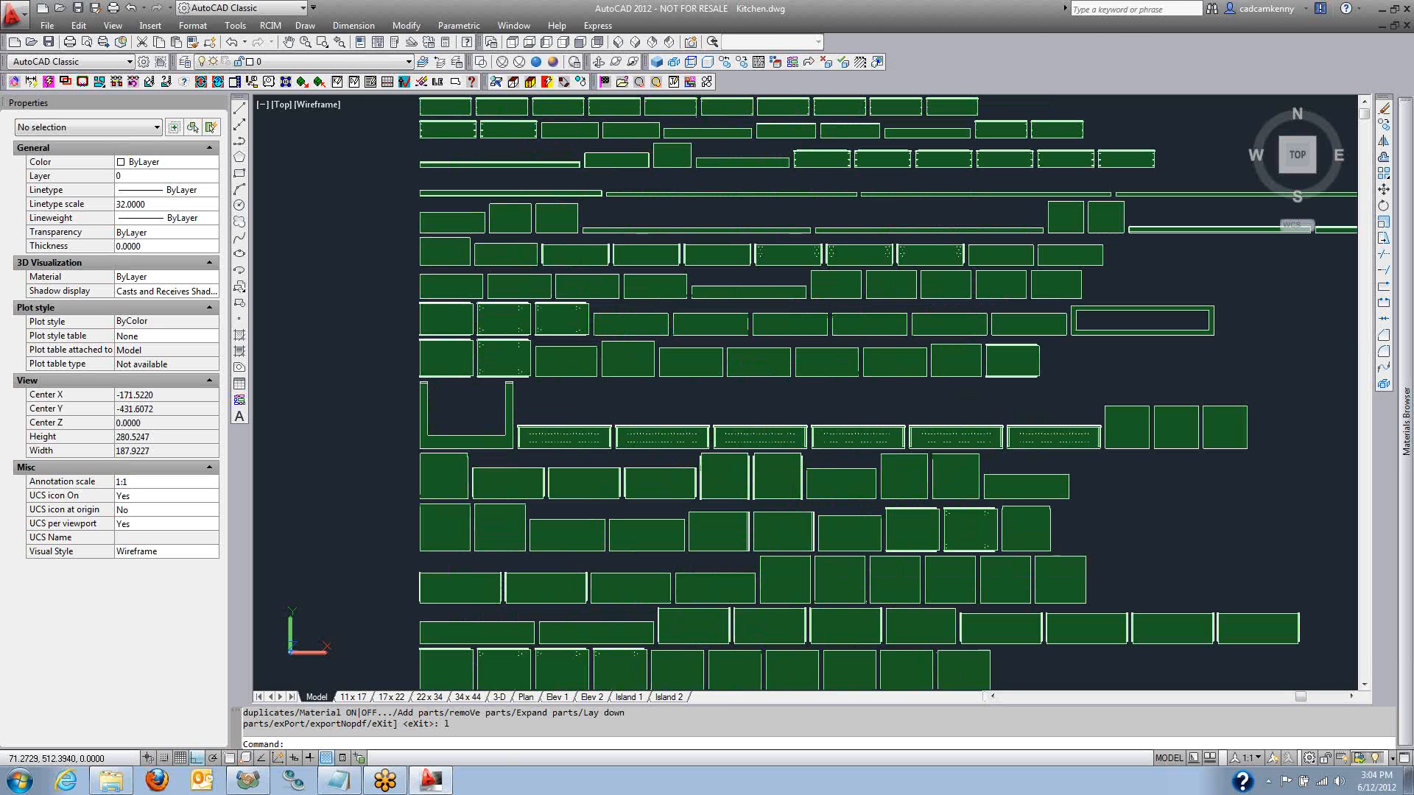
{"action": "scroll", "coordinate": [594, 386], "scroll_direction": "up", "scroll_amount": 2}
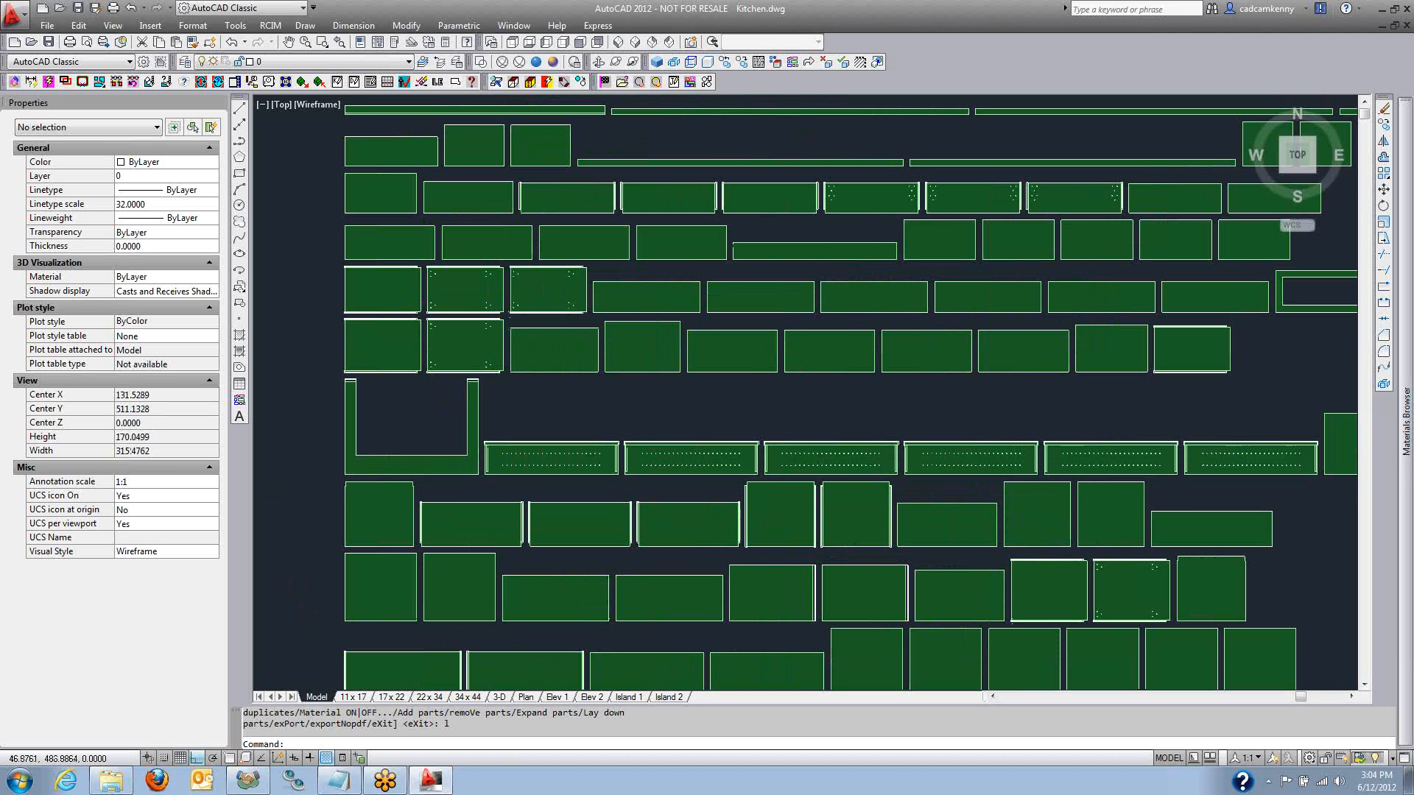
{"action": "scroll", "coordinate": [508, 451], "scroll_direction": "up", "scroll_amount": 2}
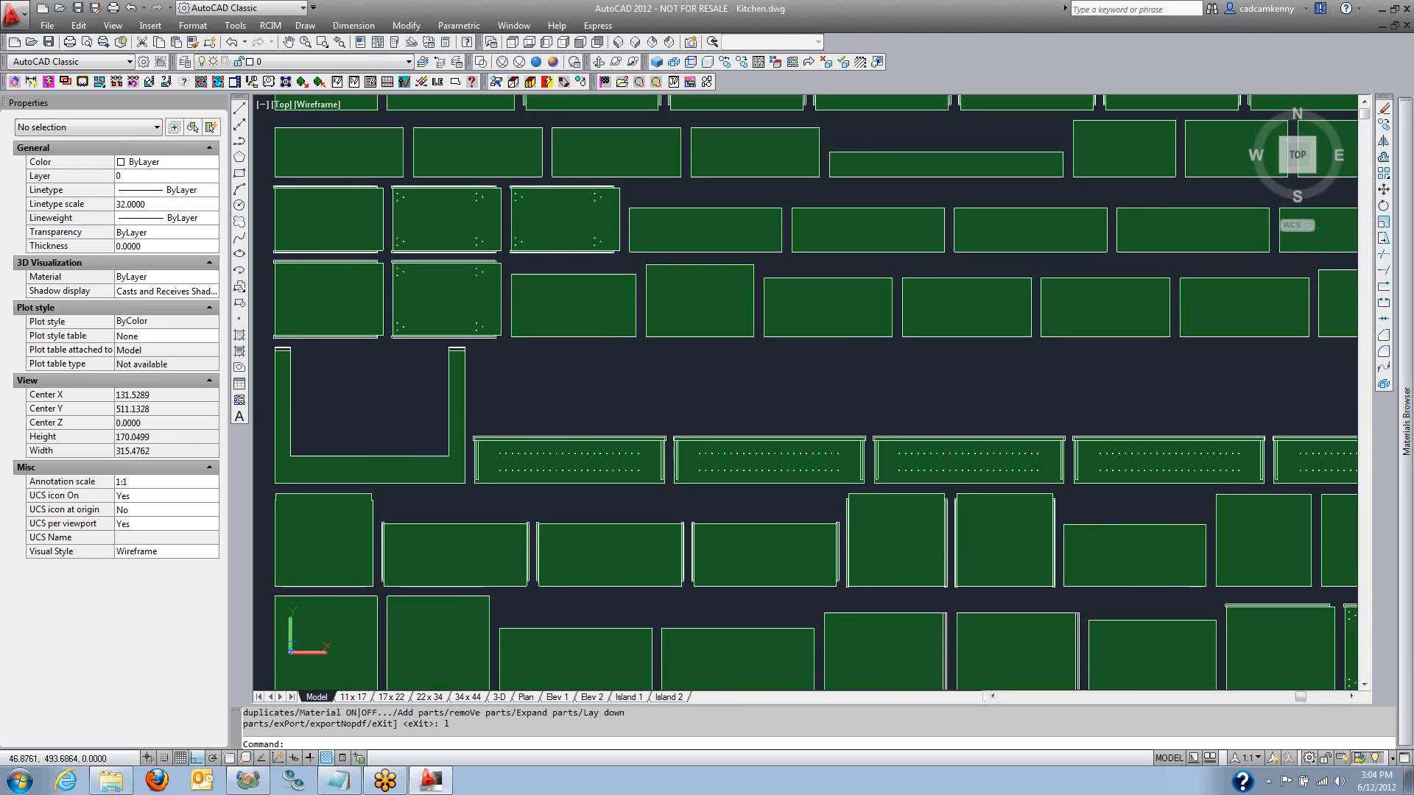
{"action": "scroll", "coordinate": [510, 454], "scroll_direction": "up", "scroll_amount": 2}
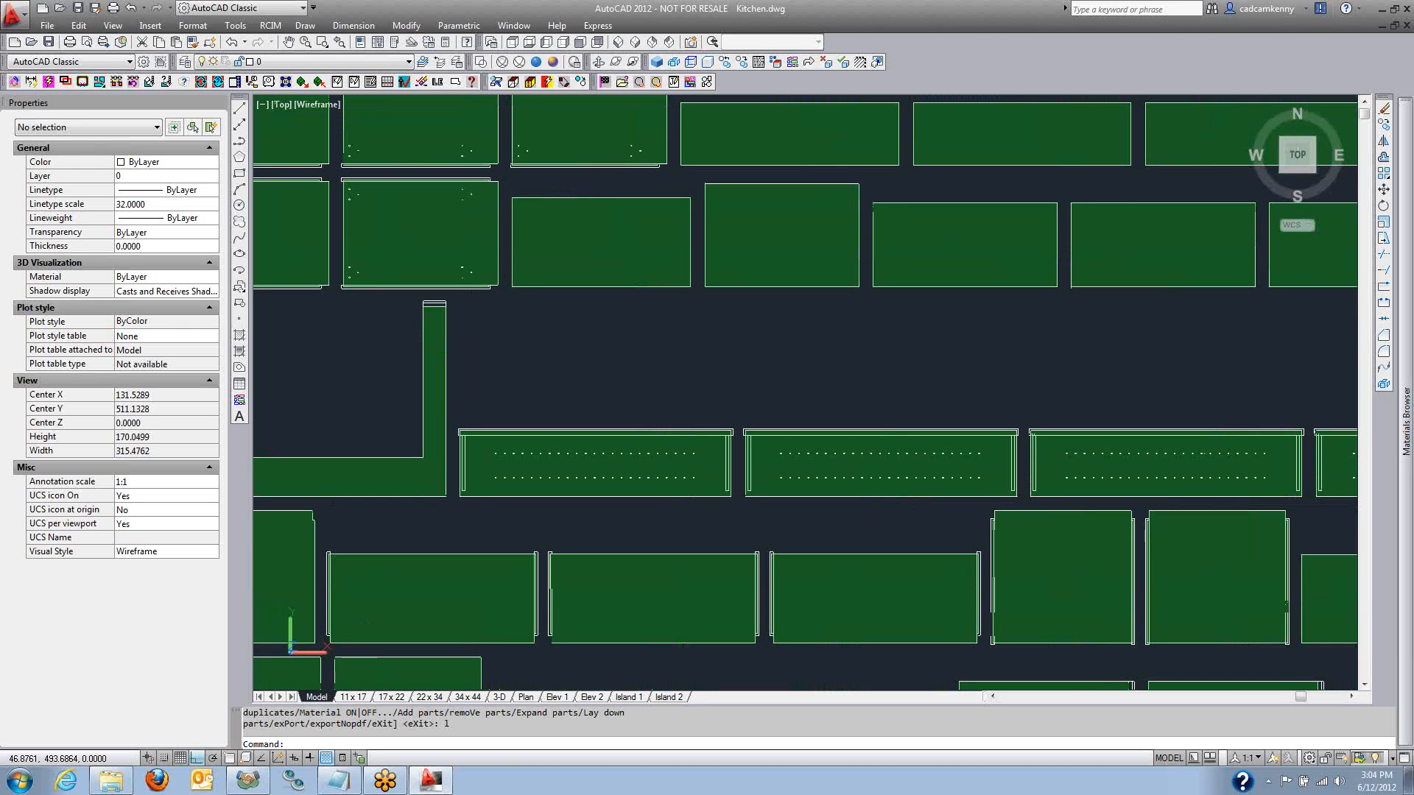
{"action": "scroll", "coordinate": [510, 455], "scroll_direction": "up", "scroll_amount": 2}
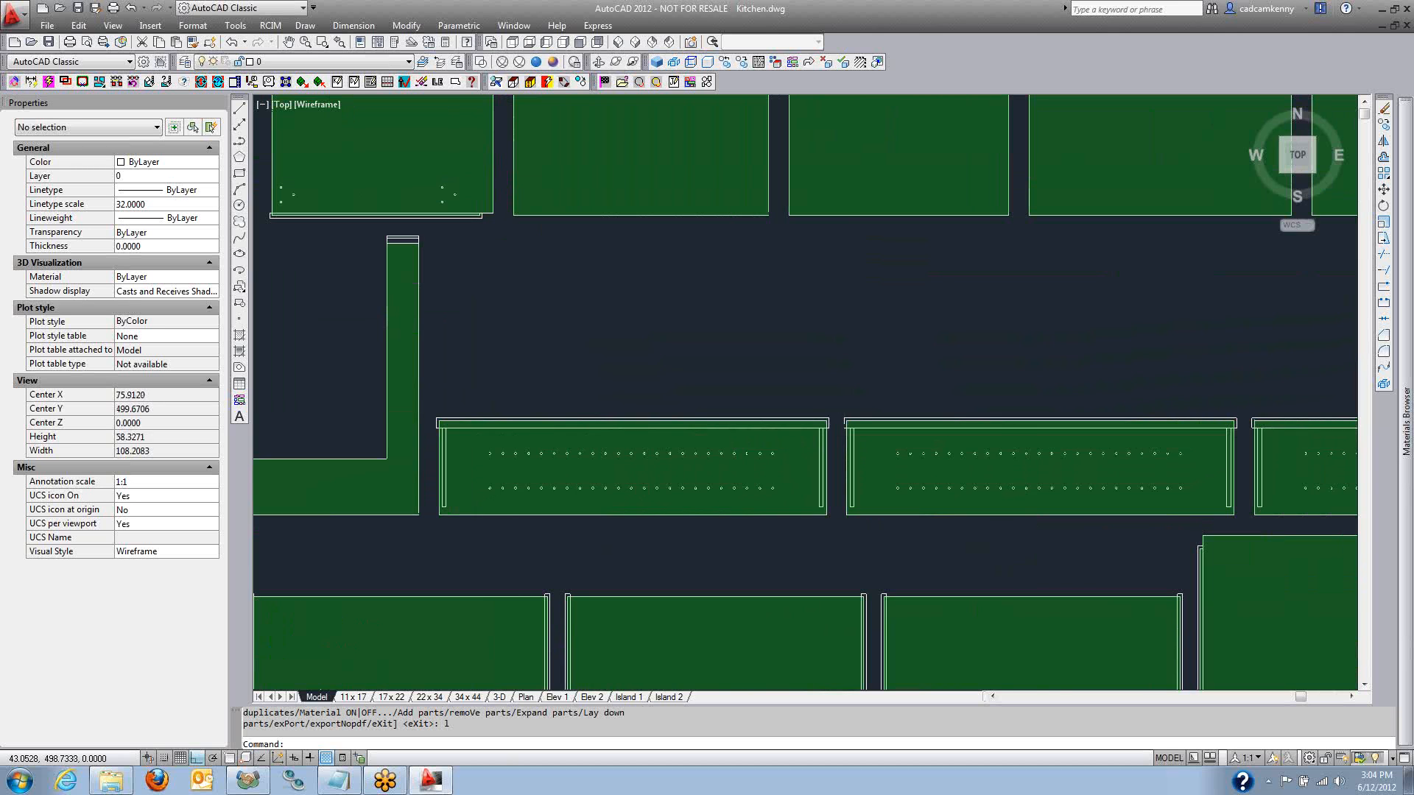
{"action": "scroll", "coordinate": [471, 405], "scroll_direction": "up", "scroll_amount": 1}
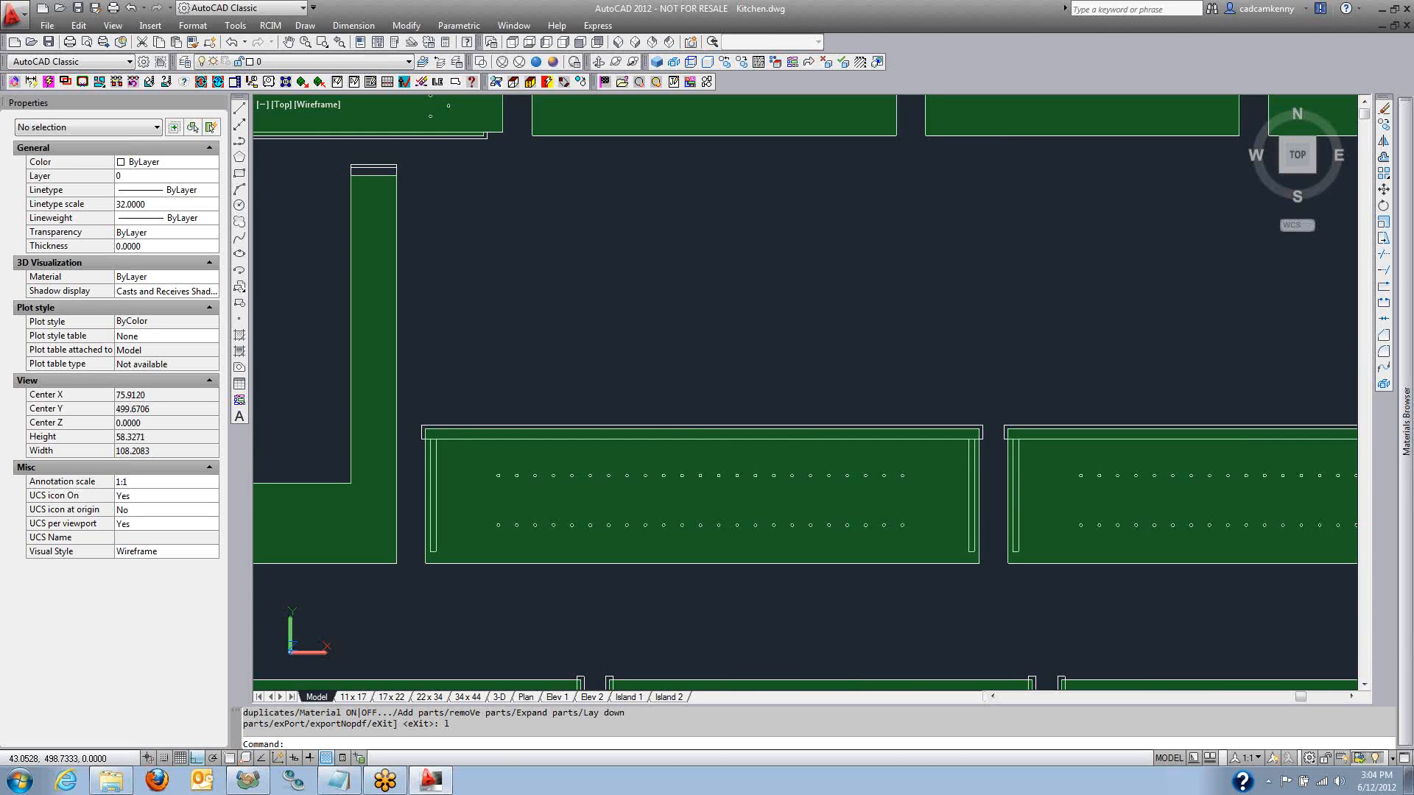
{"action": "scroll", "coordinate": [469, 403], "scroll_direction": "up", "scroll_amount": 1}
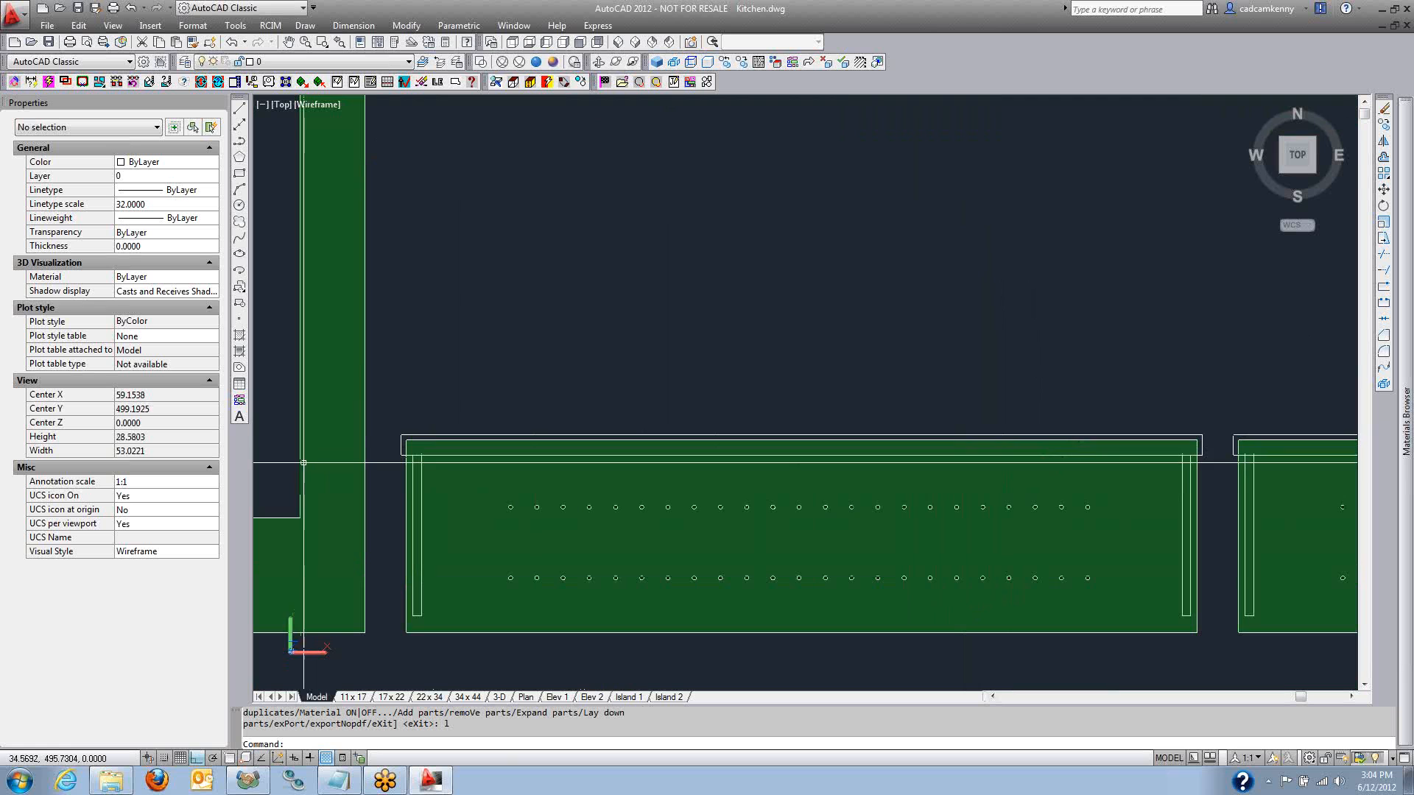
- Set the PICKSTYLE system variable to 0
{"action": "type", "text": "setvar"}
{"action": "key", "text": "Return"}
{"action": "type", "text": "pickstyle"}
{"action": "key", "text": "Return"}
{"action": "type", "text": "0"}
{"action": "key", "text": "Return"}
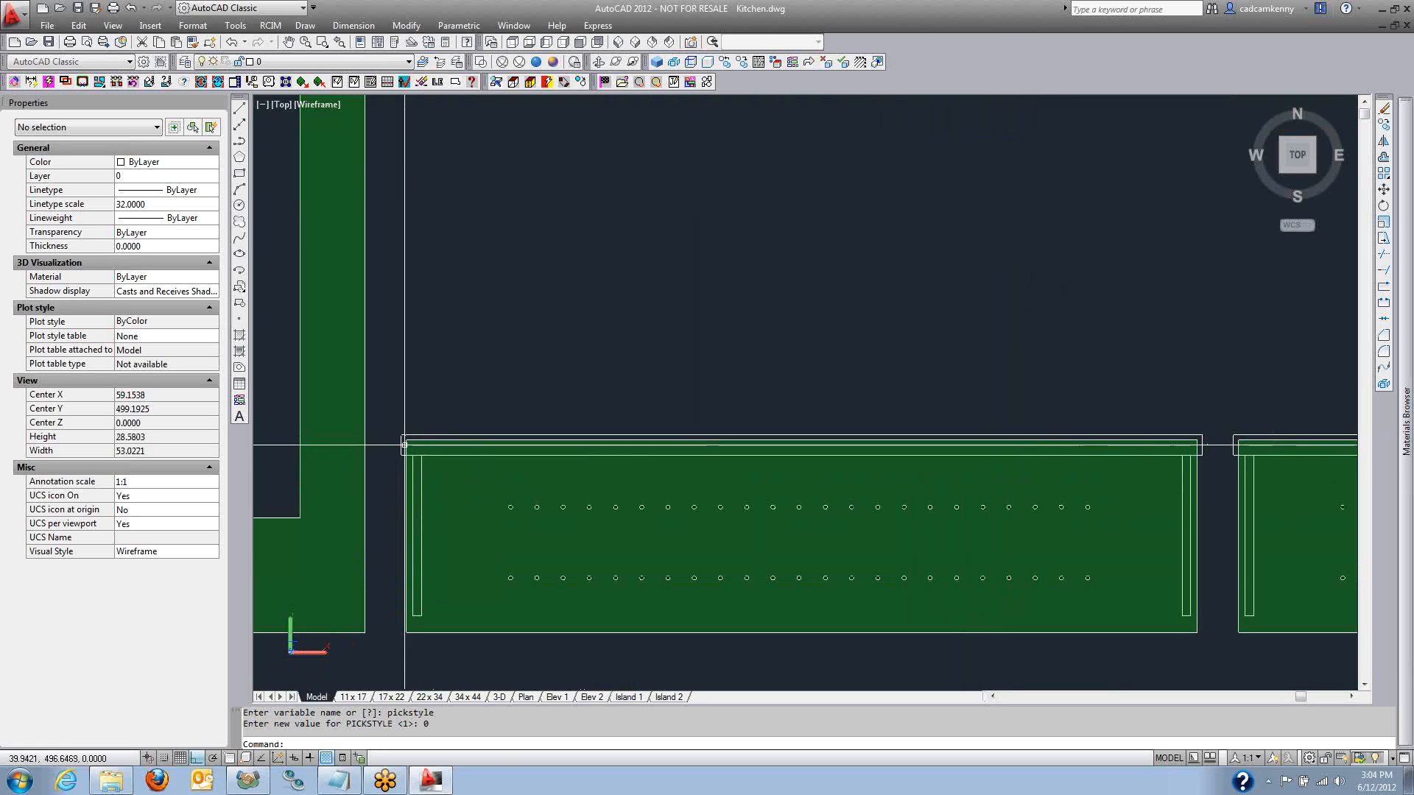
- Inspect the properties of the drilled panel's rabbet polyline, its 3D solid, and its first upper hole circle, clearing each selection
{"action": "left_click", "coordinate": [417, 441]}
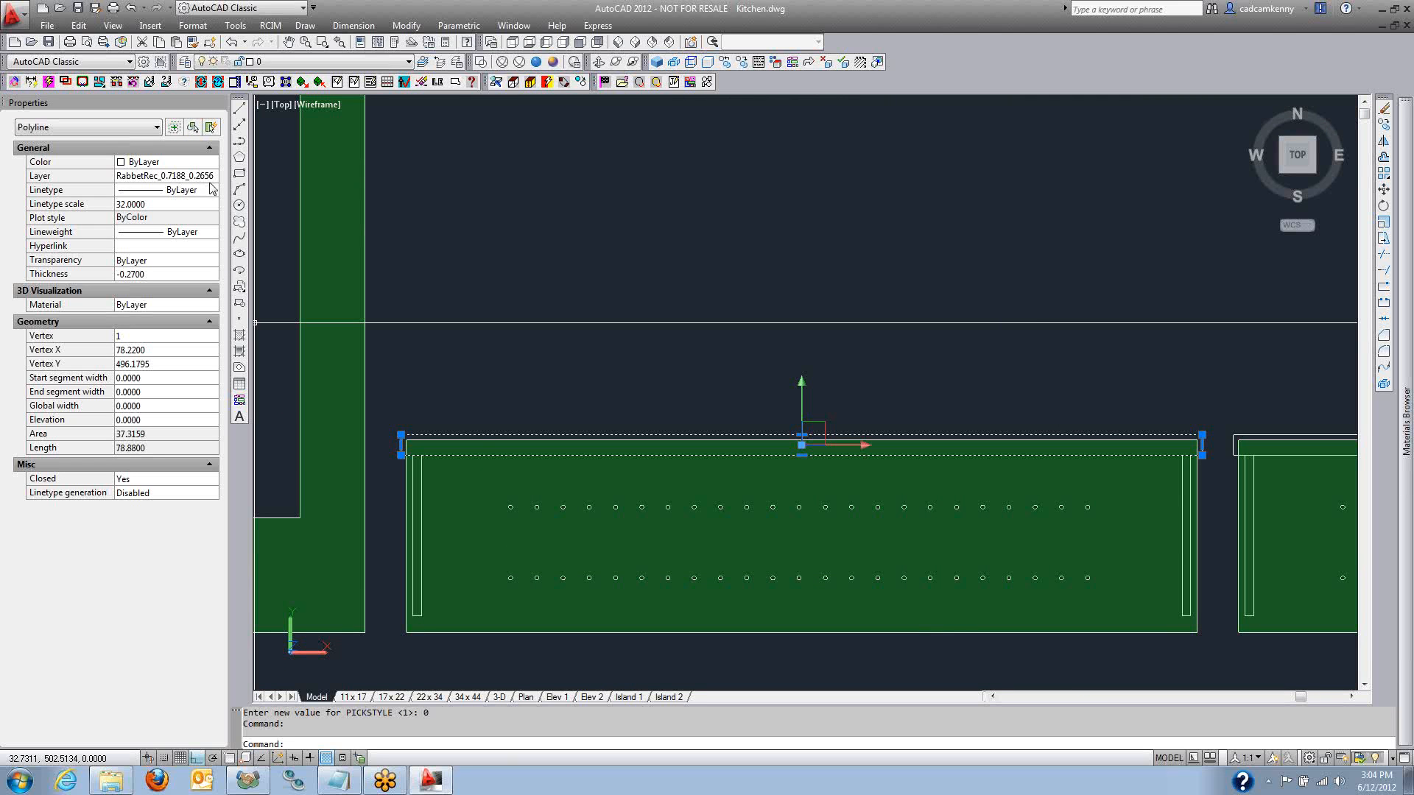
{"action": "key", "text": "Escape"}
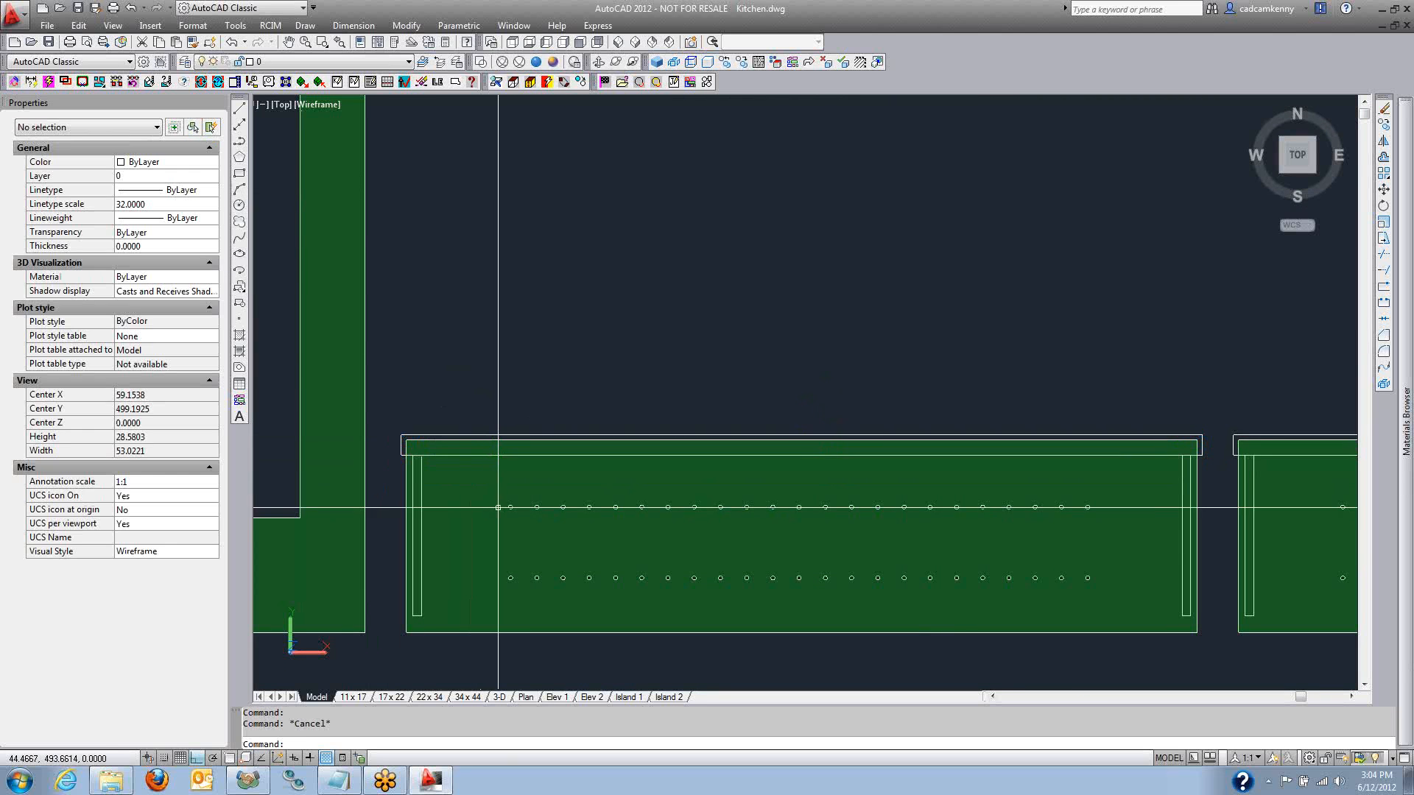
{"action": "left_click", "coordinate": [512, 505]}
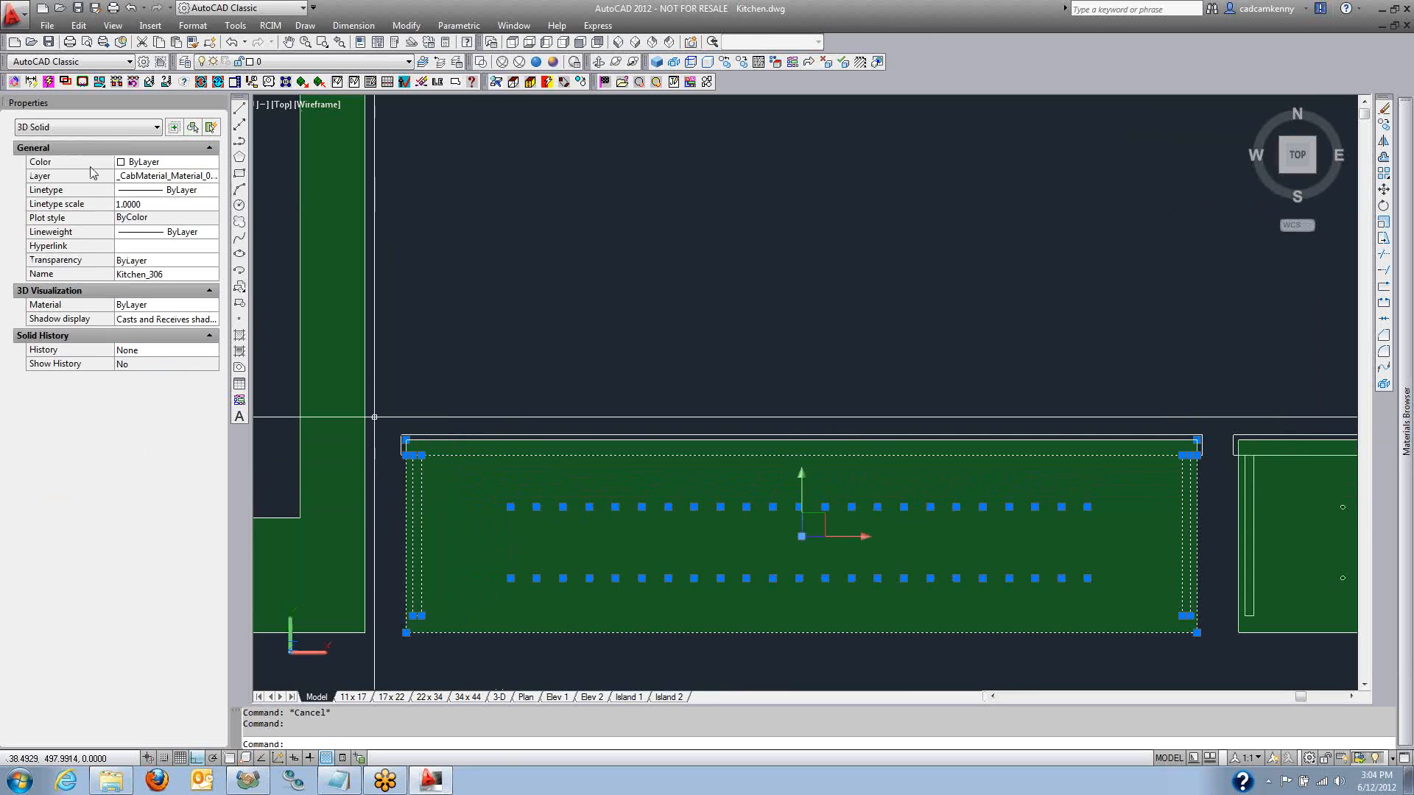
{"action": "key", "text": "Escape"}
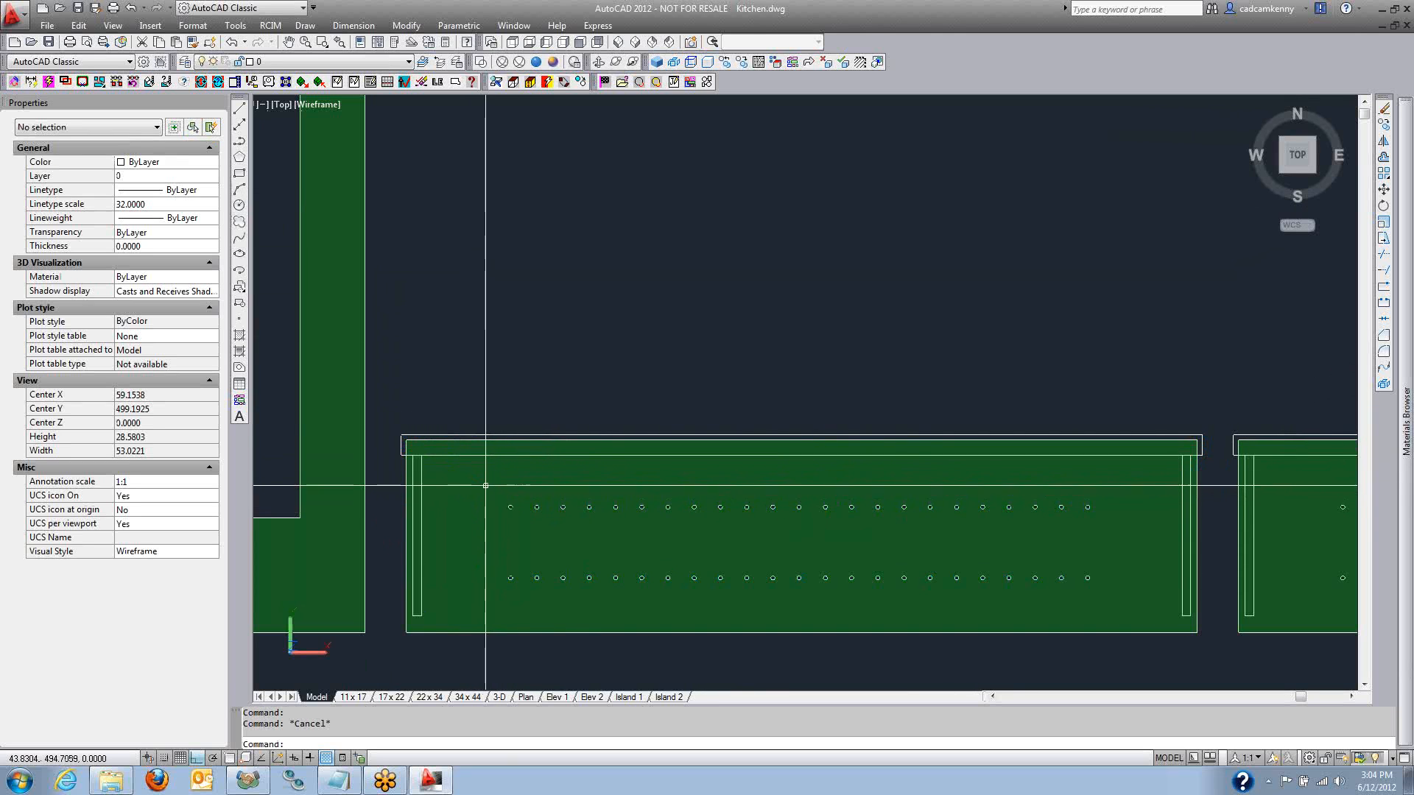
{"action": "left_click", "coordinate": [481, 406]}
{"action": "left_click", "coordinate": [522, 520]}
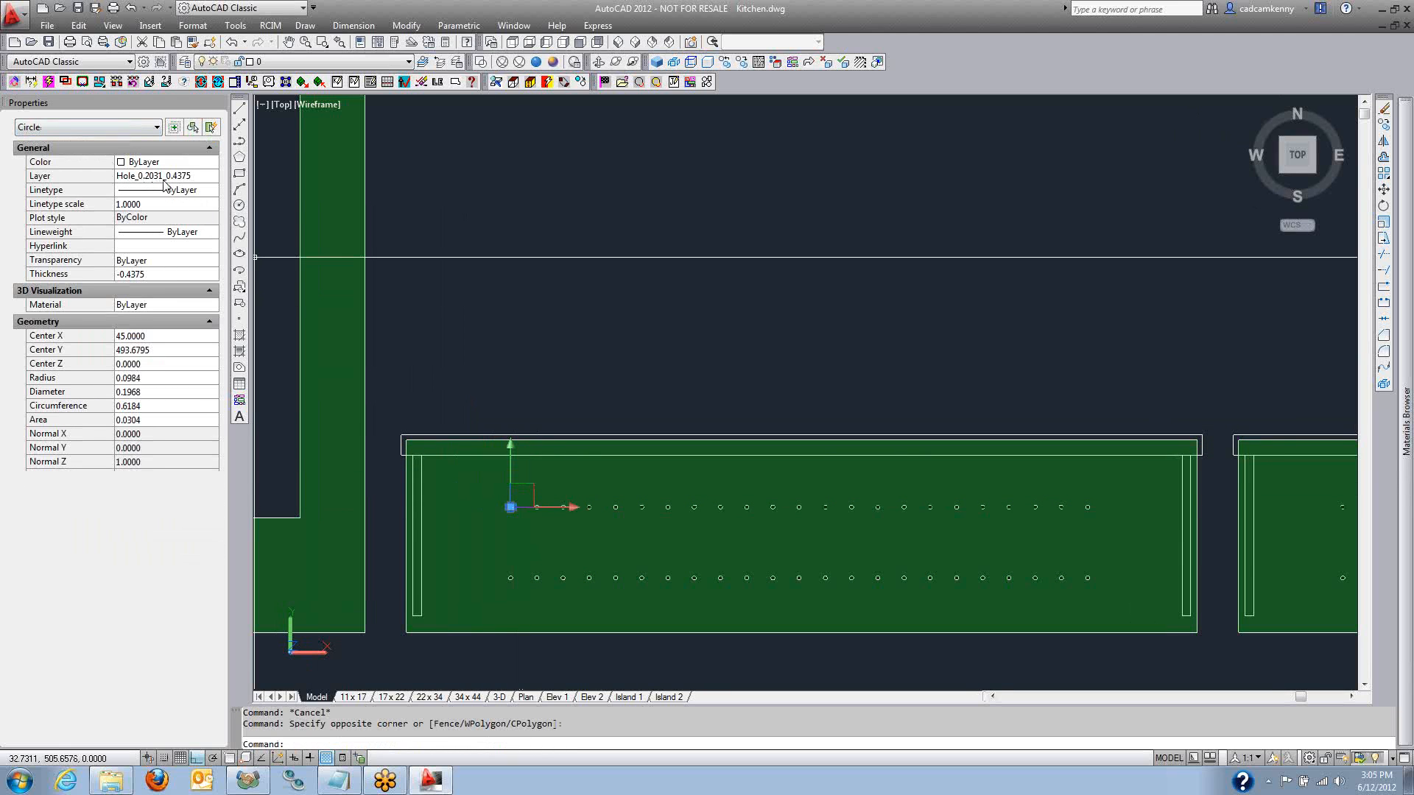
{"action": "key", "text": "Escape"}
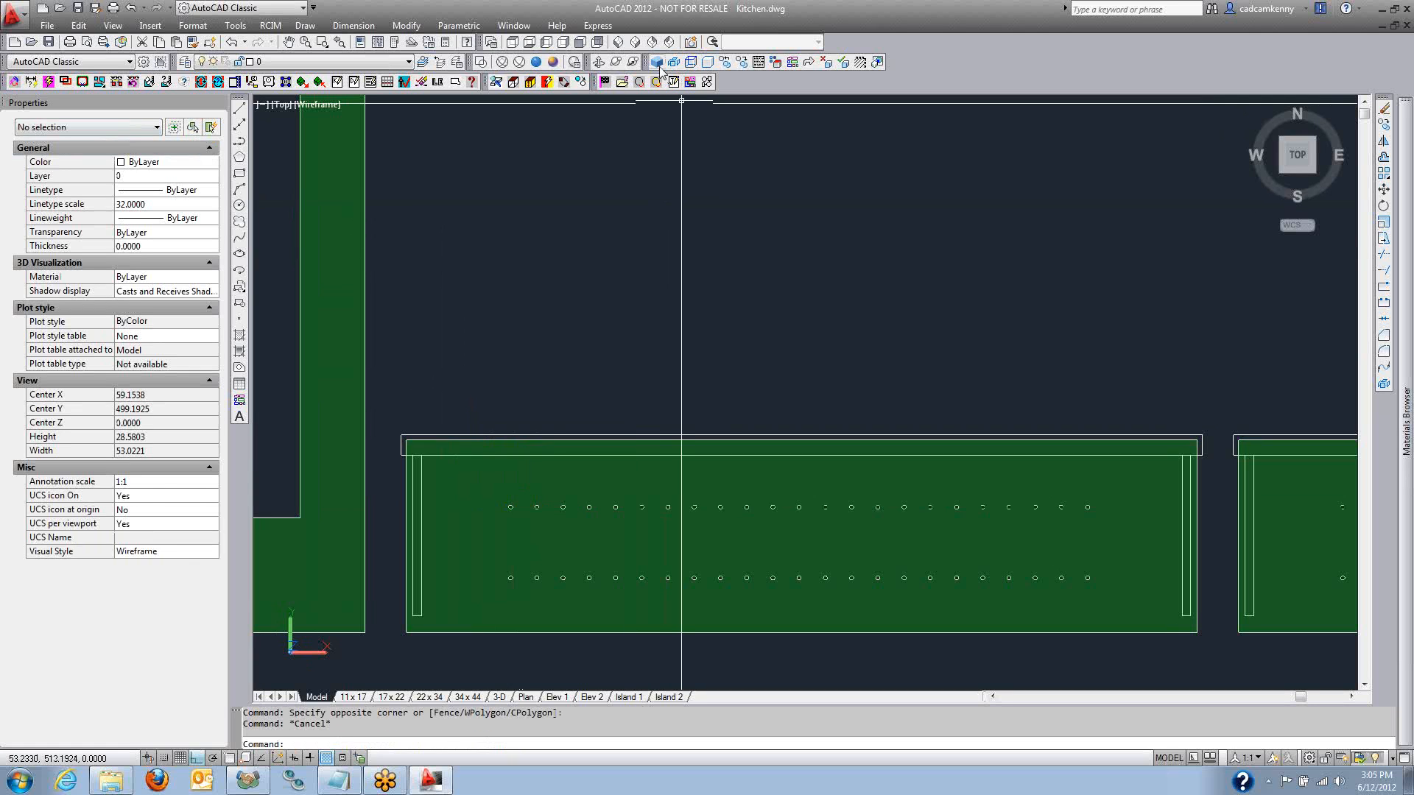
- Export the parts through SCIM with the exportNopdf option, saving the job as Kitchen.csv in the scim\Kitchen folder
{"action": "left_click", "coordinate": [657, 63]}
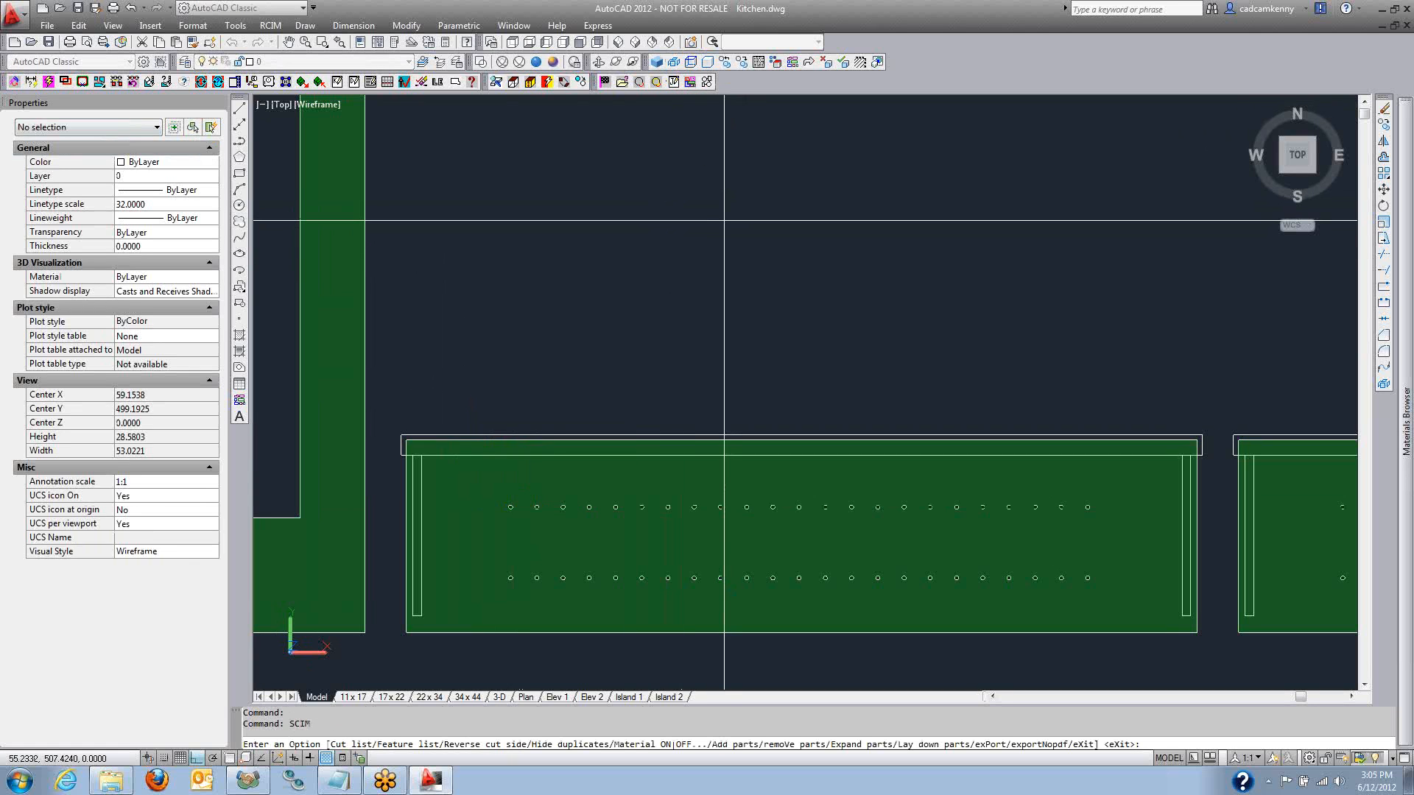
{"action": "type", "text": "n"}
{"action": "key", "text": "Return"}
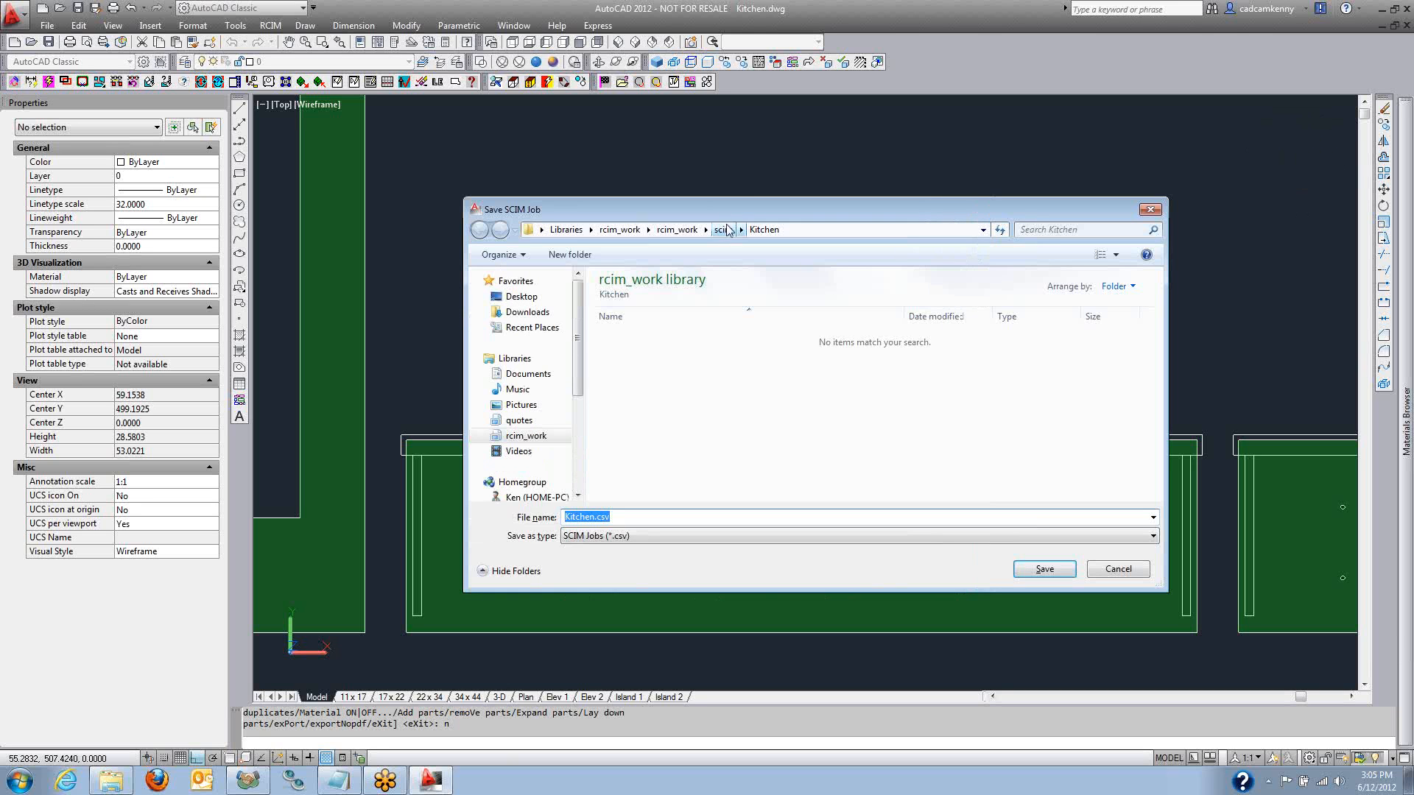
{"action": "left_click", "coordinate": [1045, 570]}
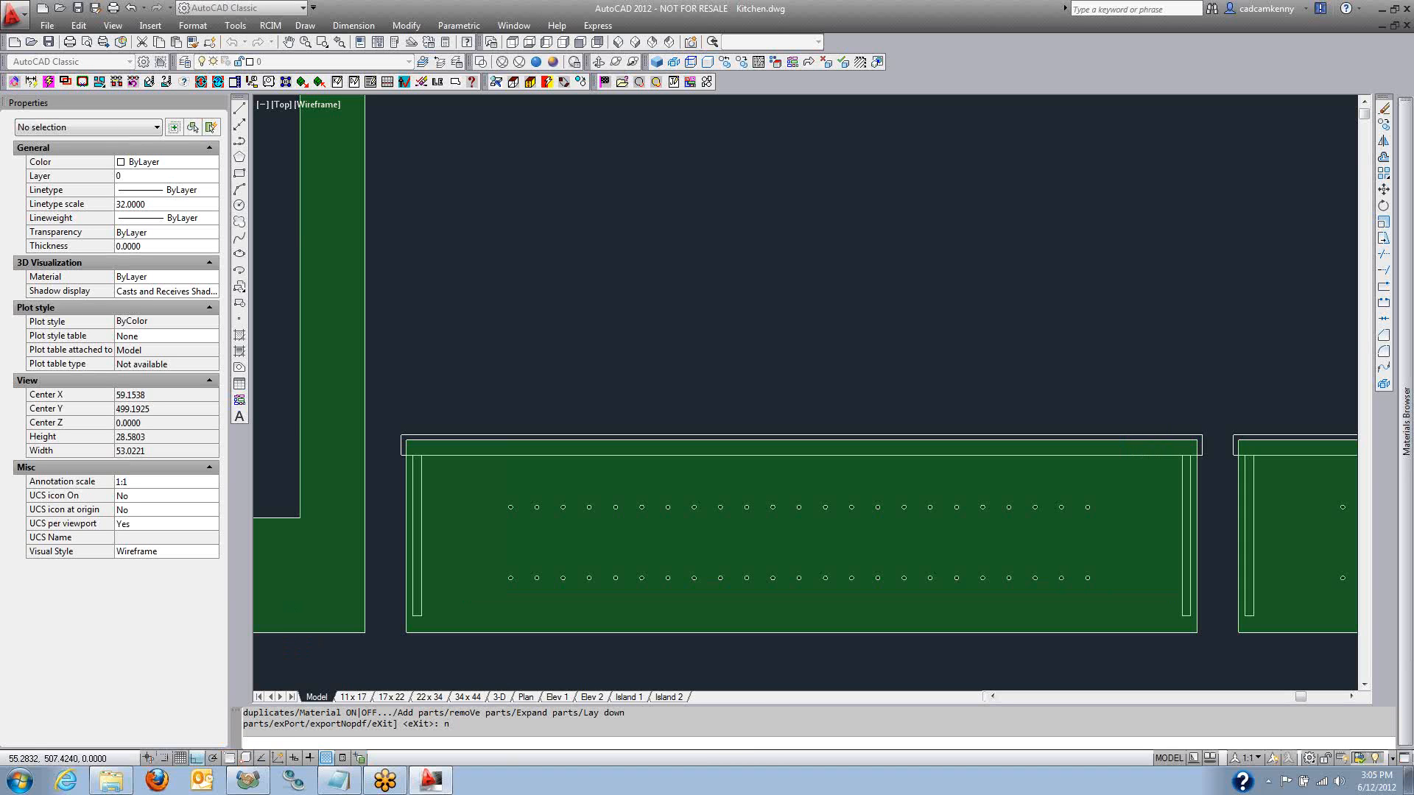
- Switch to Windows Explorer, sort the rcim_work folder by date modified, and open the Kitchen folder inside scim
{"action": "left_click", "coordinate": [114, 787]}
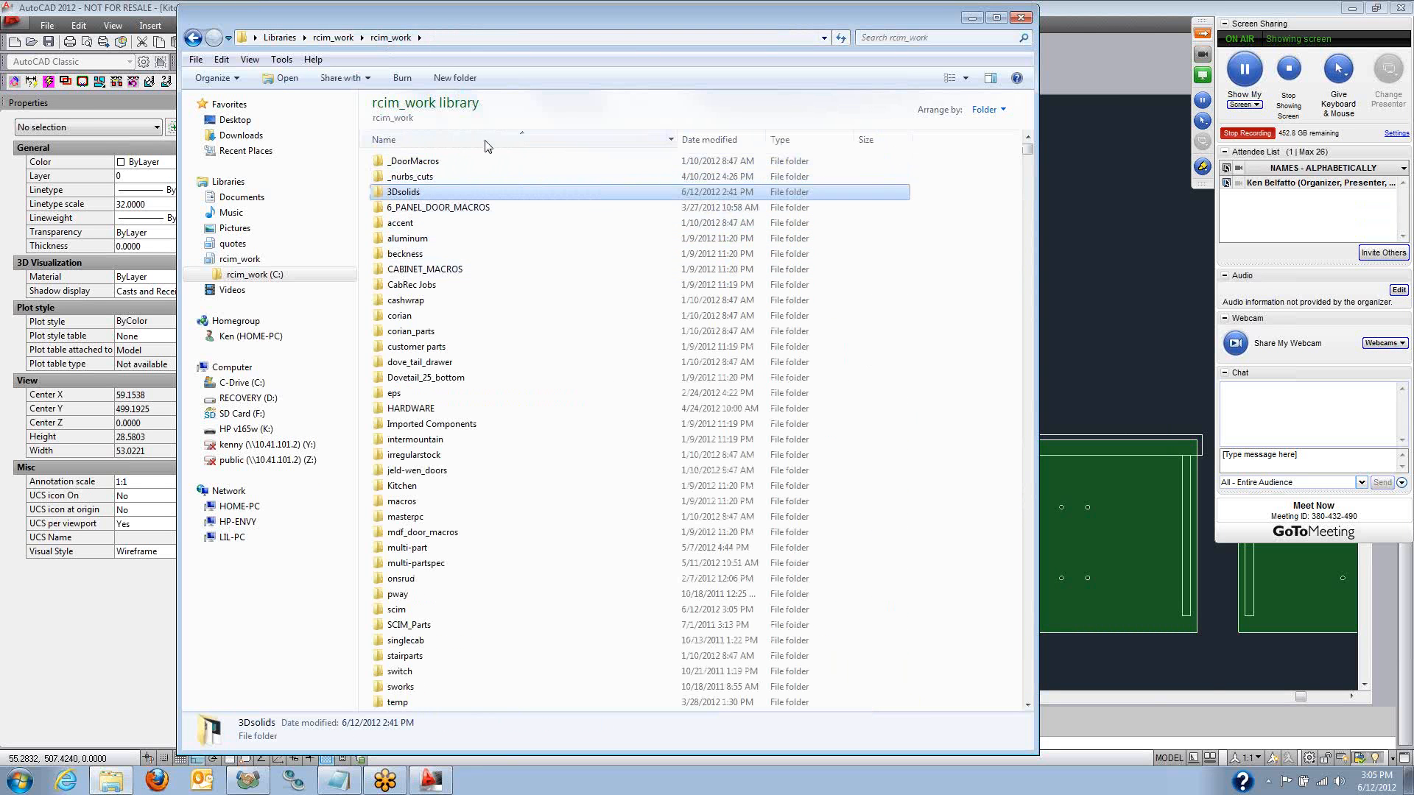
{"action": "left_click", "coordinate": [706, 140]}
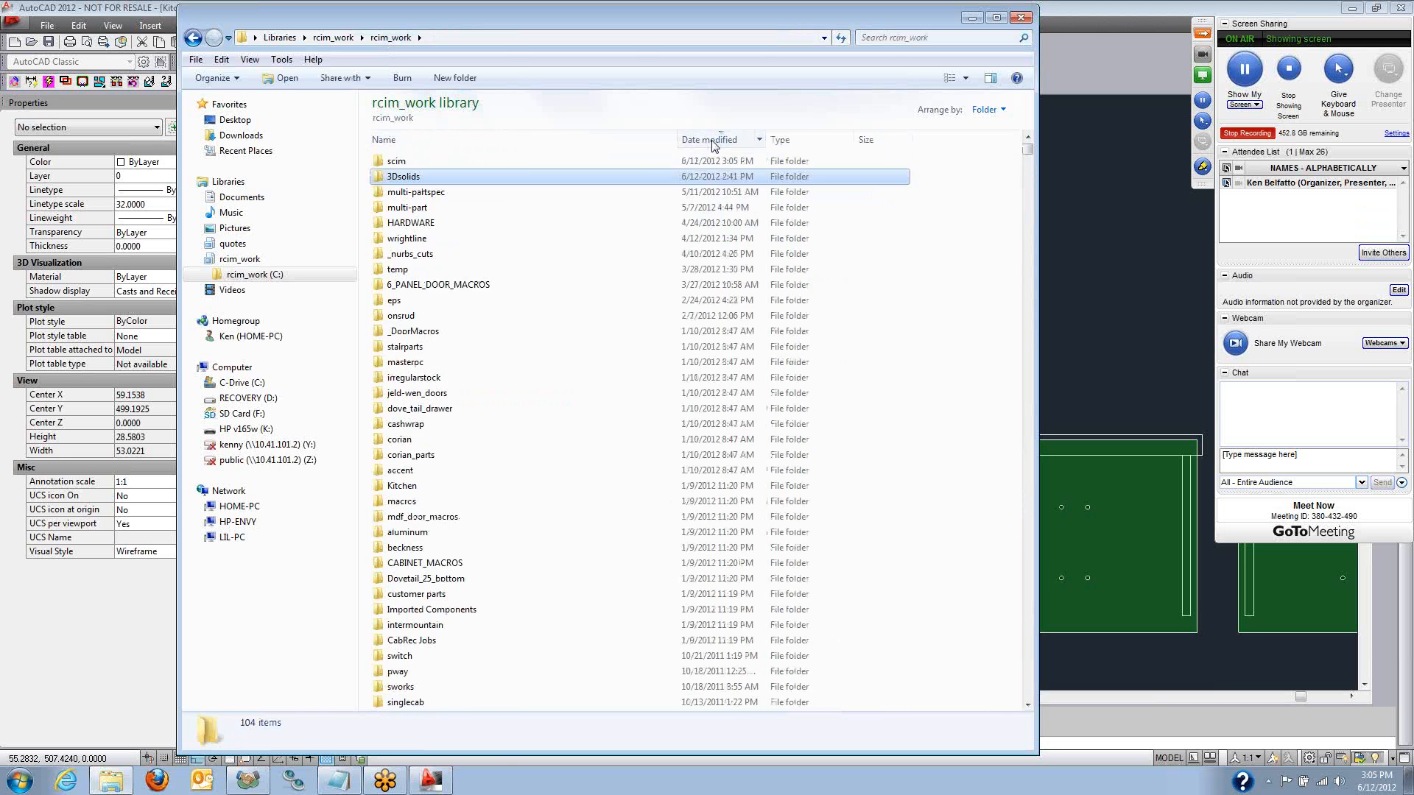
{"action": "double_click", "coordinate": [397, 166]}
{"action": "double_click", "coordinate": [403, 163]}
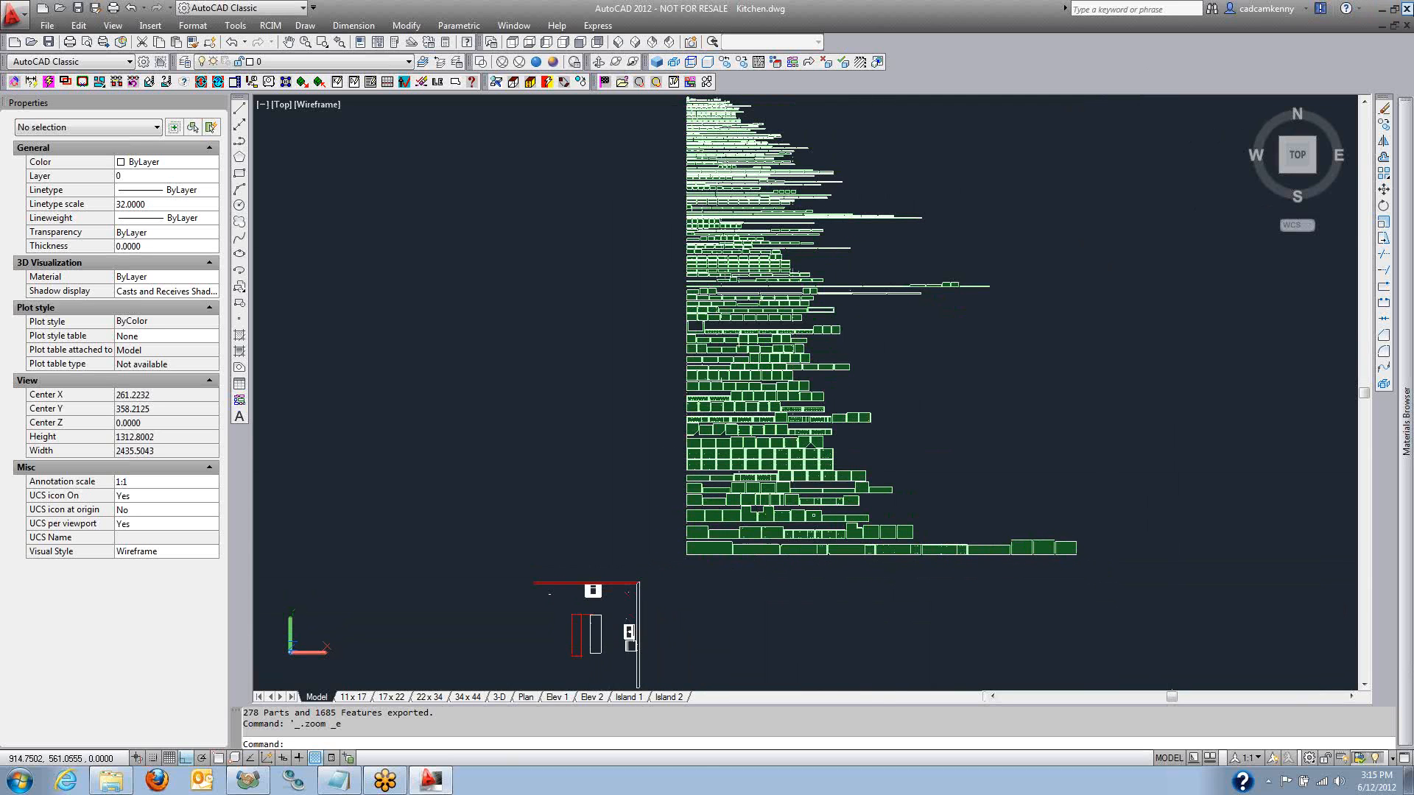
- Quit AutoCAD without saving the changes to Kitchen.dwg
{"action": "left_click", "coordinate": [1404, 9]}
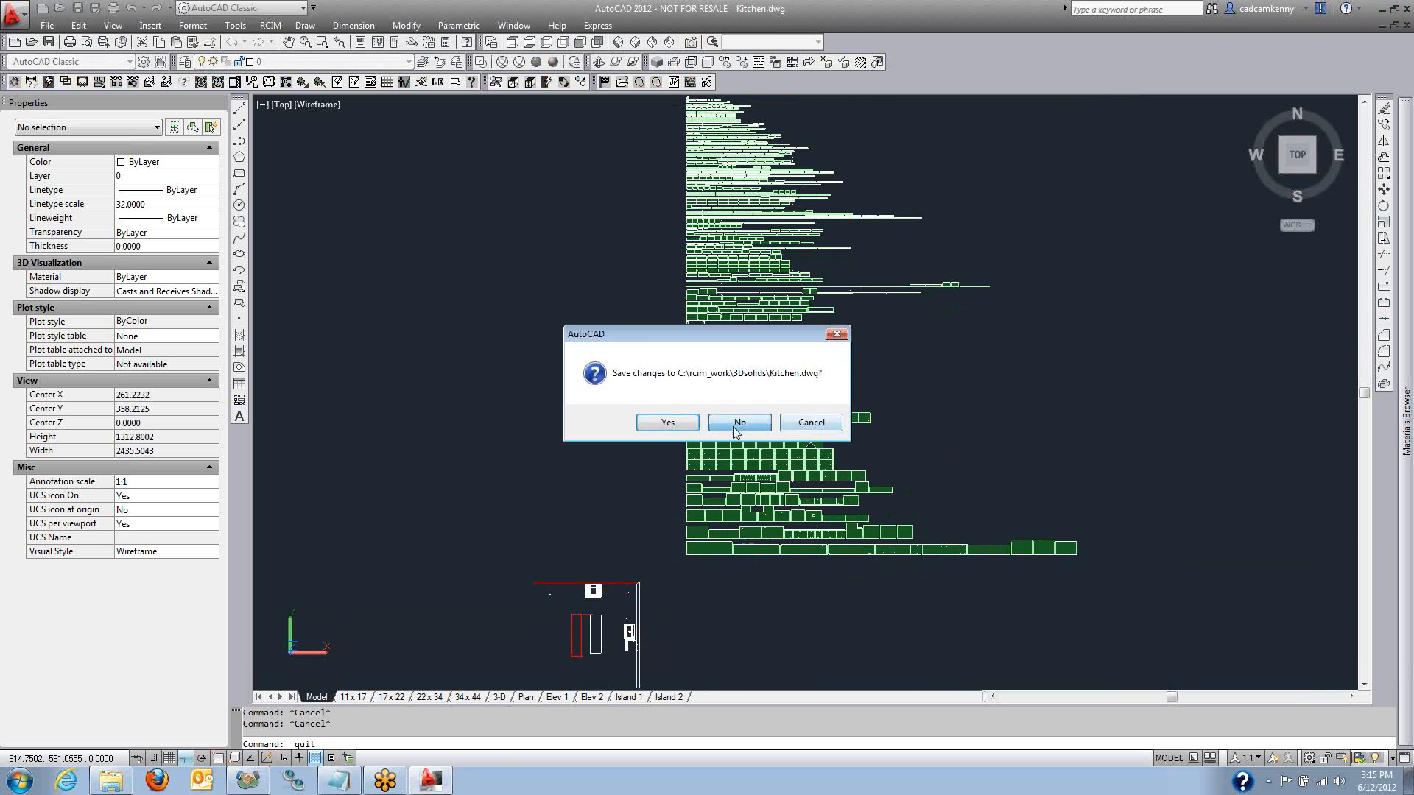
{"action": "left_click", "coordinate": [729, 430]}
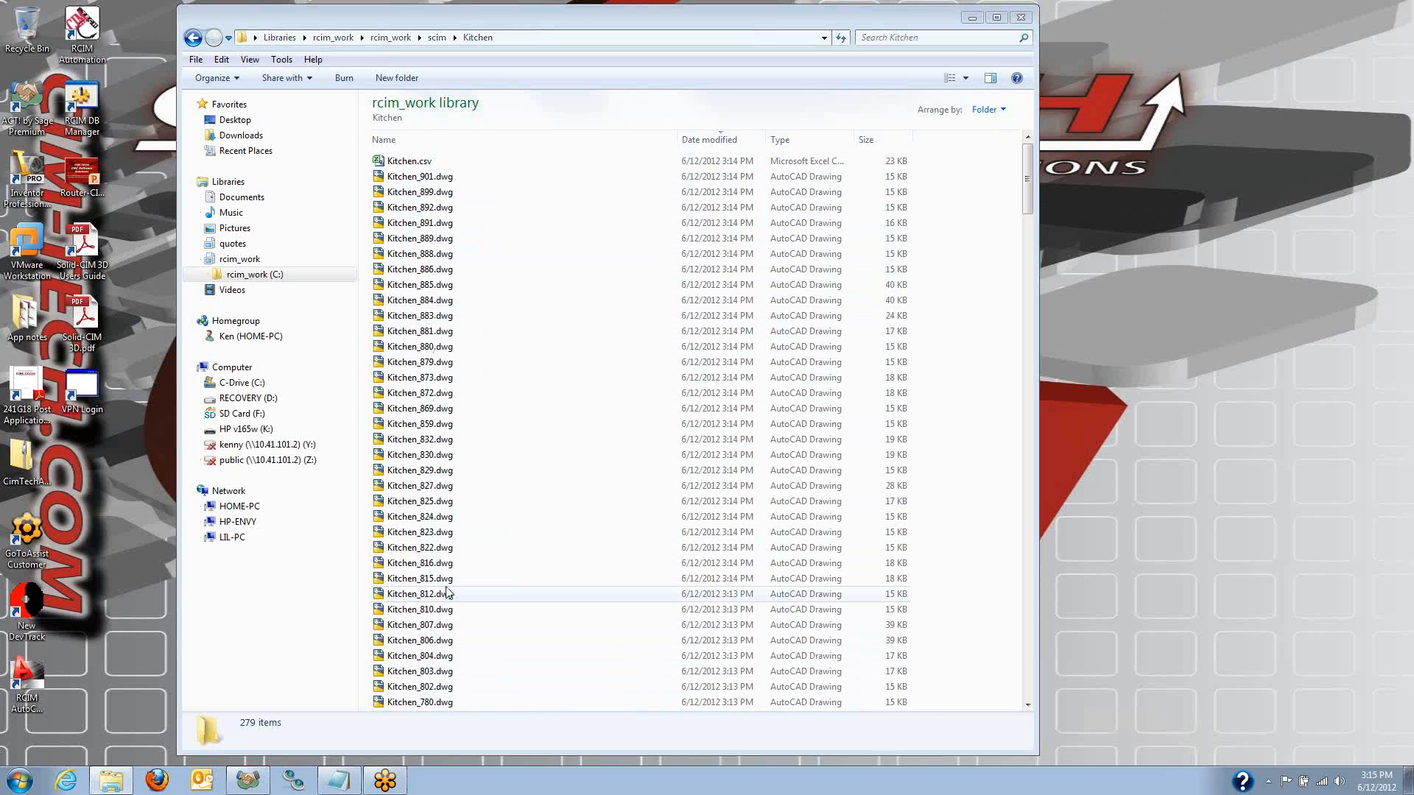
- Open Kitchen.csv in Excel, widen columns A and B to show their full contents, and select column C
{"action": "double_click", "coordinate": [406, 162]}
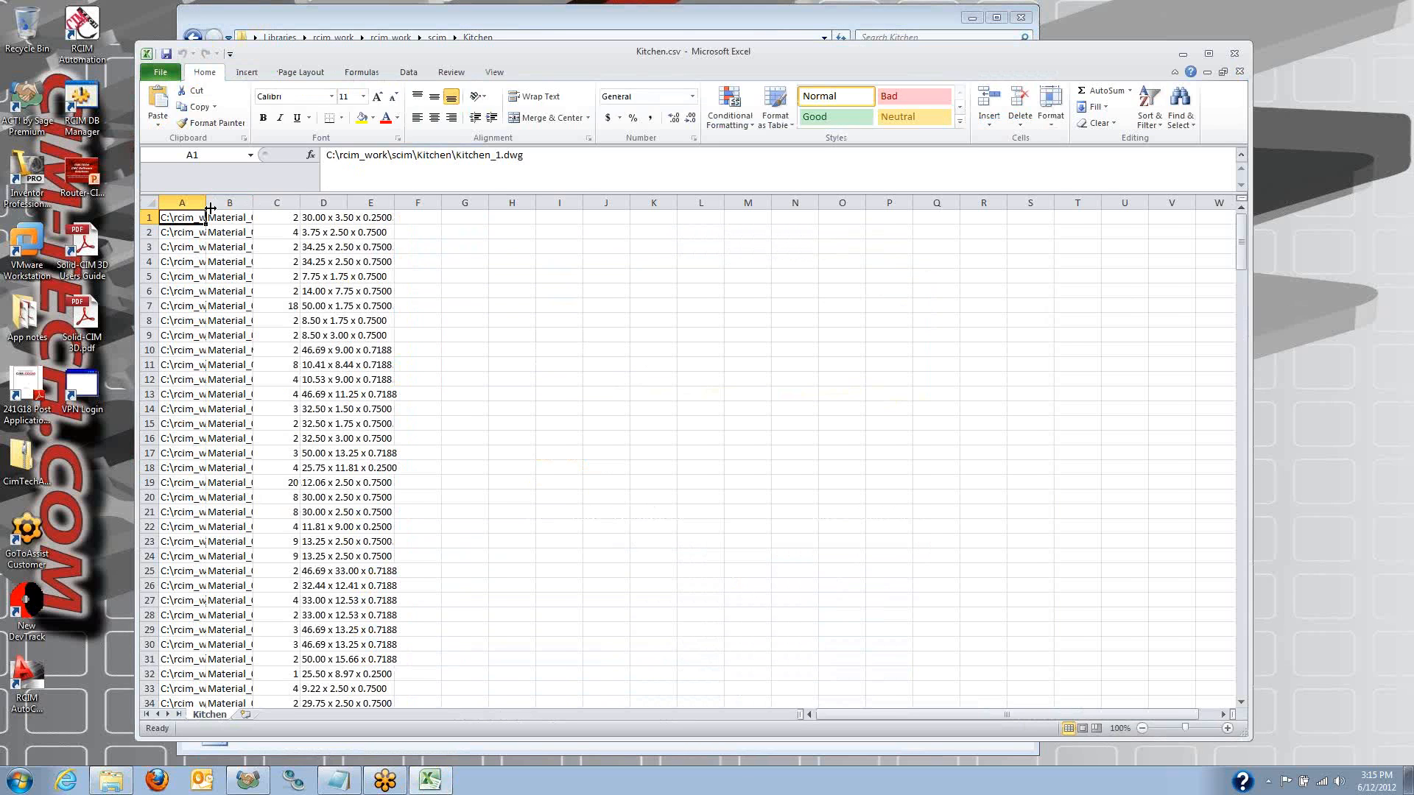
{"action": "left_click_drag", "start_coordinate": [210, 209], "coordinate": [376, 206]}
{"action": "double_click", "coordinate": [424, 204]}
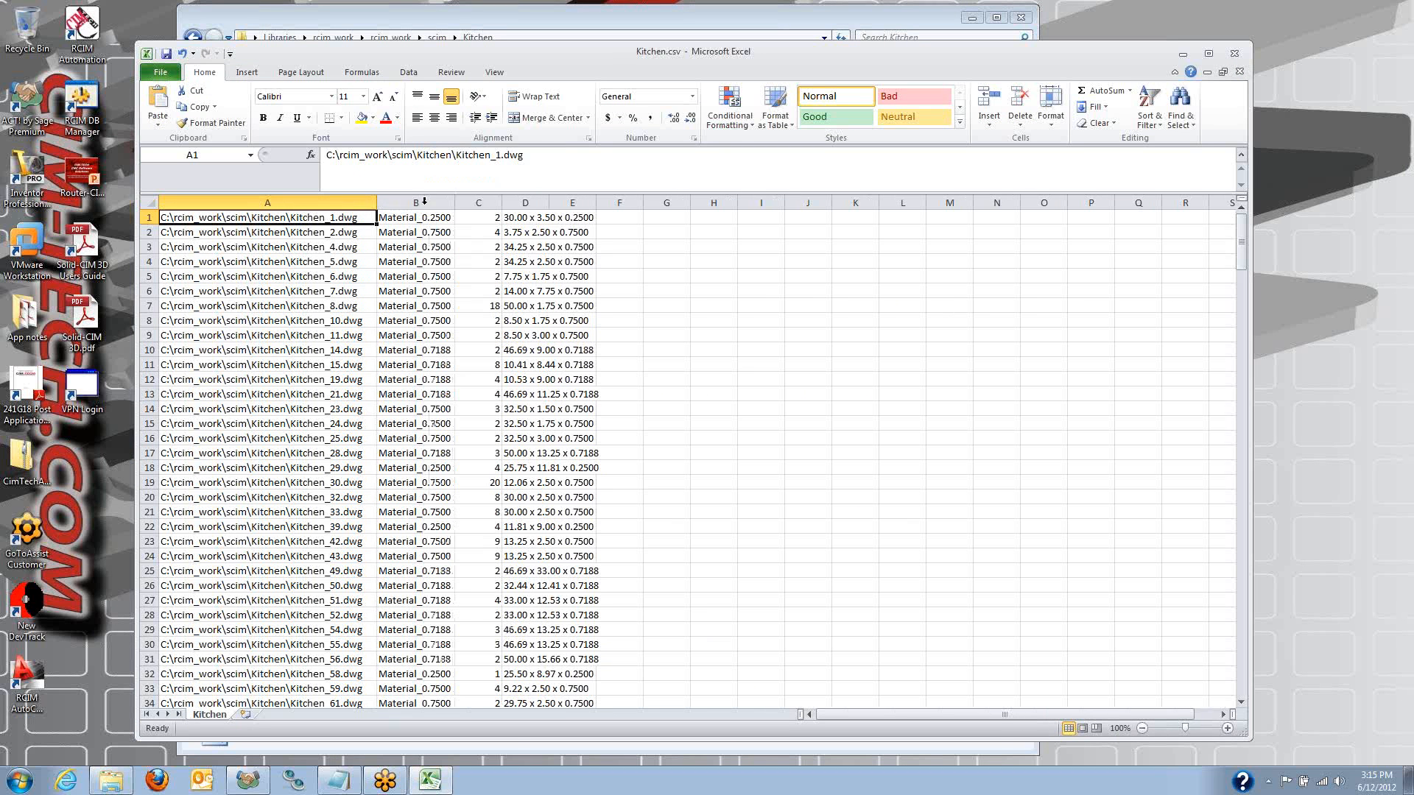
{"action": "left_click", "coordinate": [486, 199]}
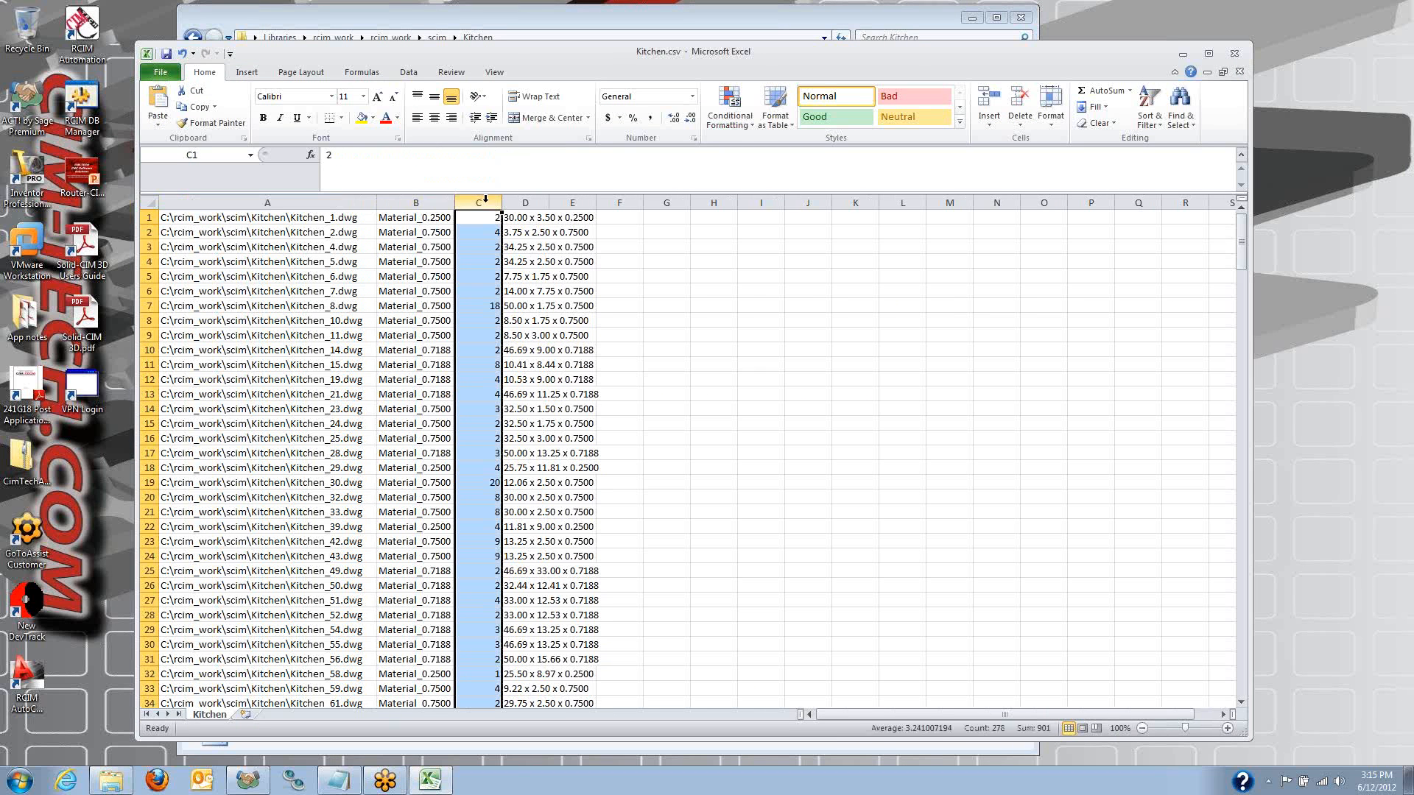
- Widen column D to show the full part dimensions, select the quantity in C7, and close Kitchen.csv without saving
{"action": "double_click", "coordinate": [551, 202]}
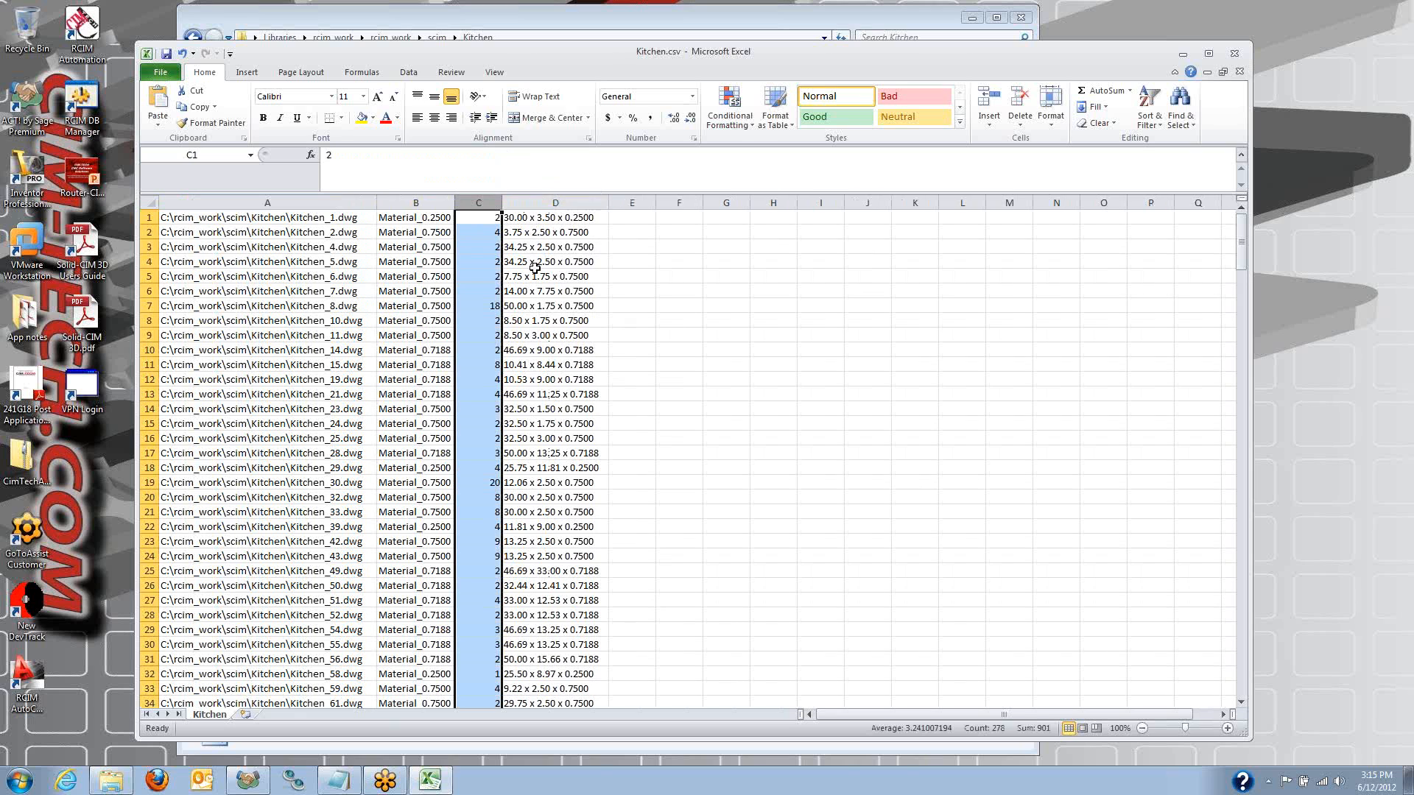
{"action": "left_click", "coordinate": [486, 307]}
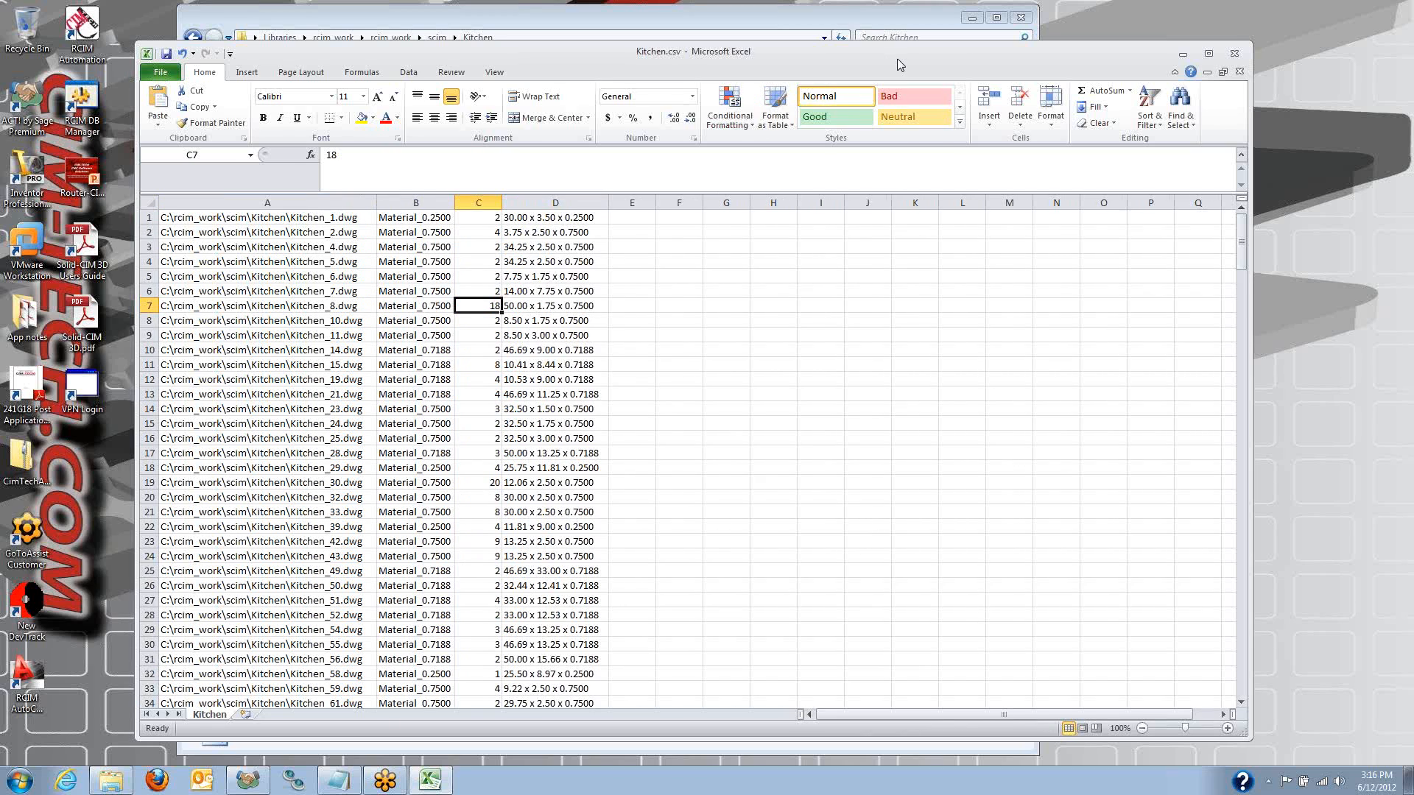
{"action": "left_click_drag", "start_coordinate": [899, 64], "coordinate": [797, 52]}
{"action": "left_click", "coordinate": [1134, 42]}
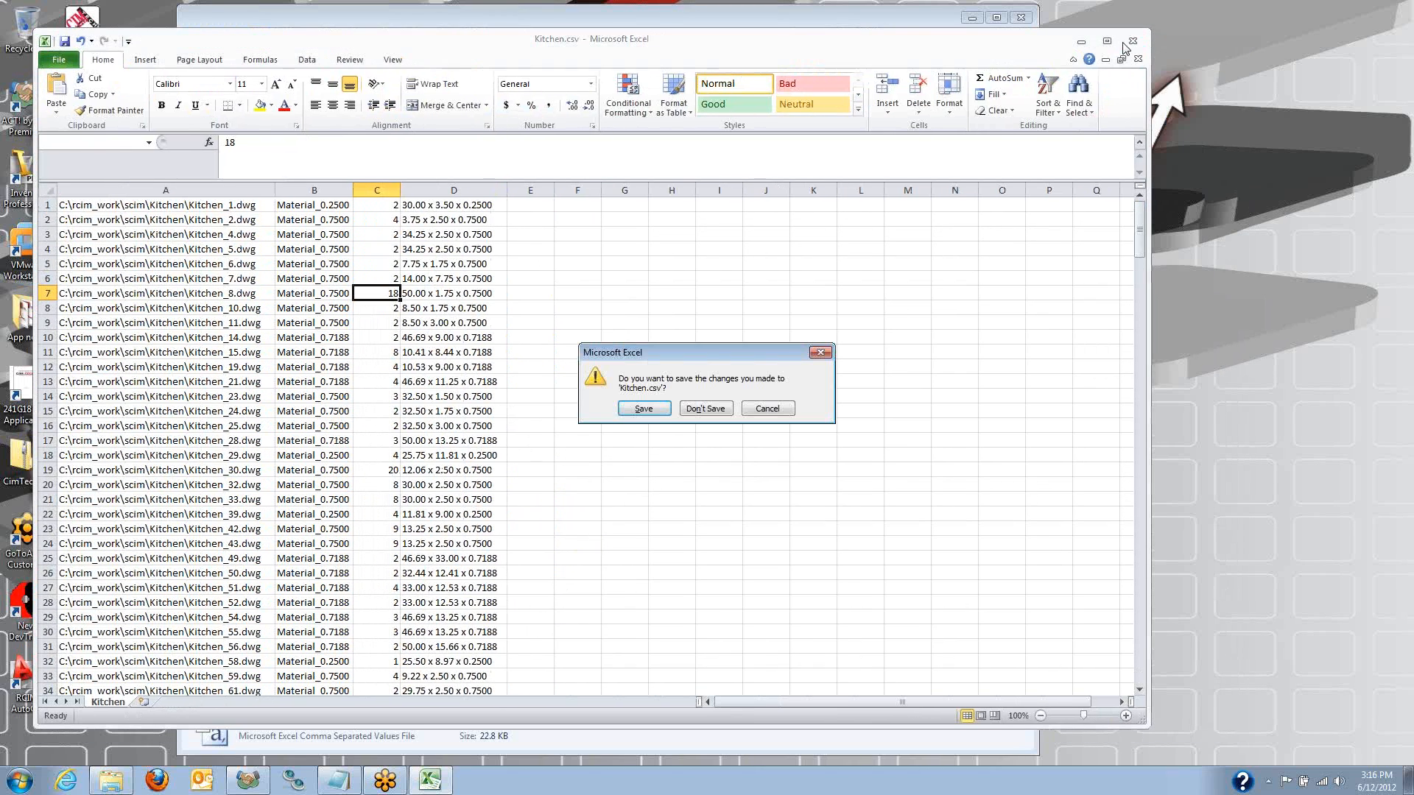
{"action": "left_click", "coordinate": [707, 409]}
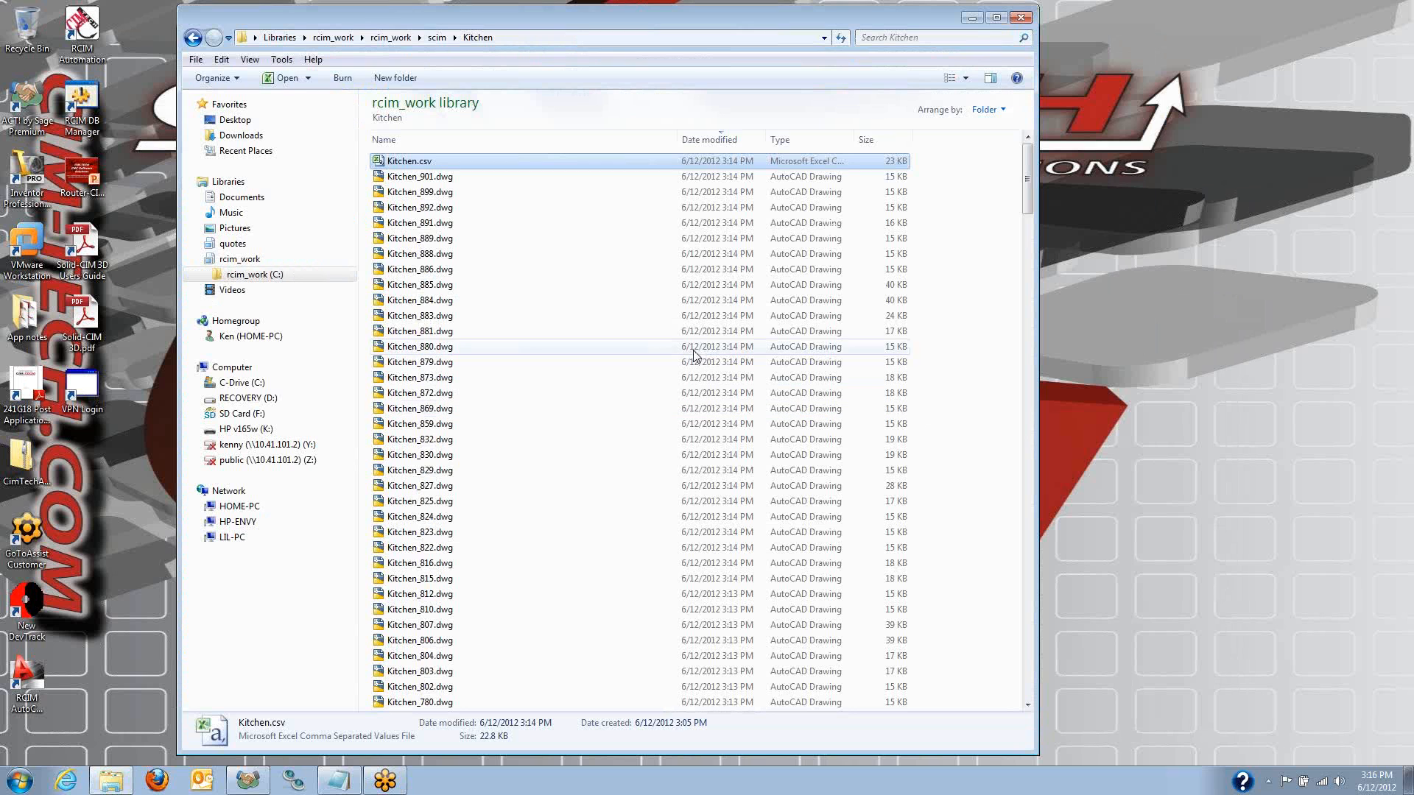
- Process Kitchen.csv using the Cut with Router-CIM Automation Suite option and minimize the folder window while the job runs
{"action": "right_click", "coordinate": [413, 166]}
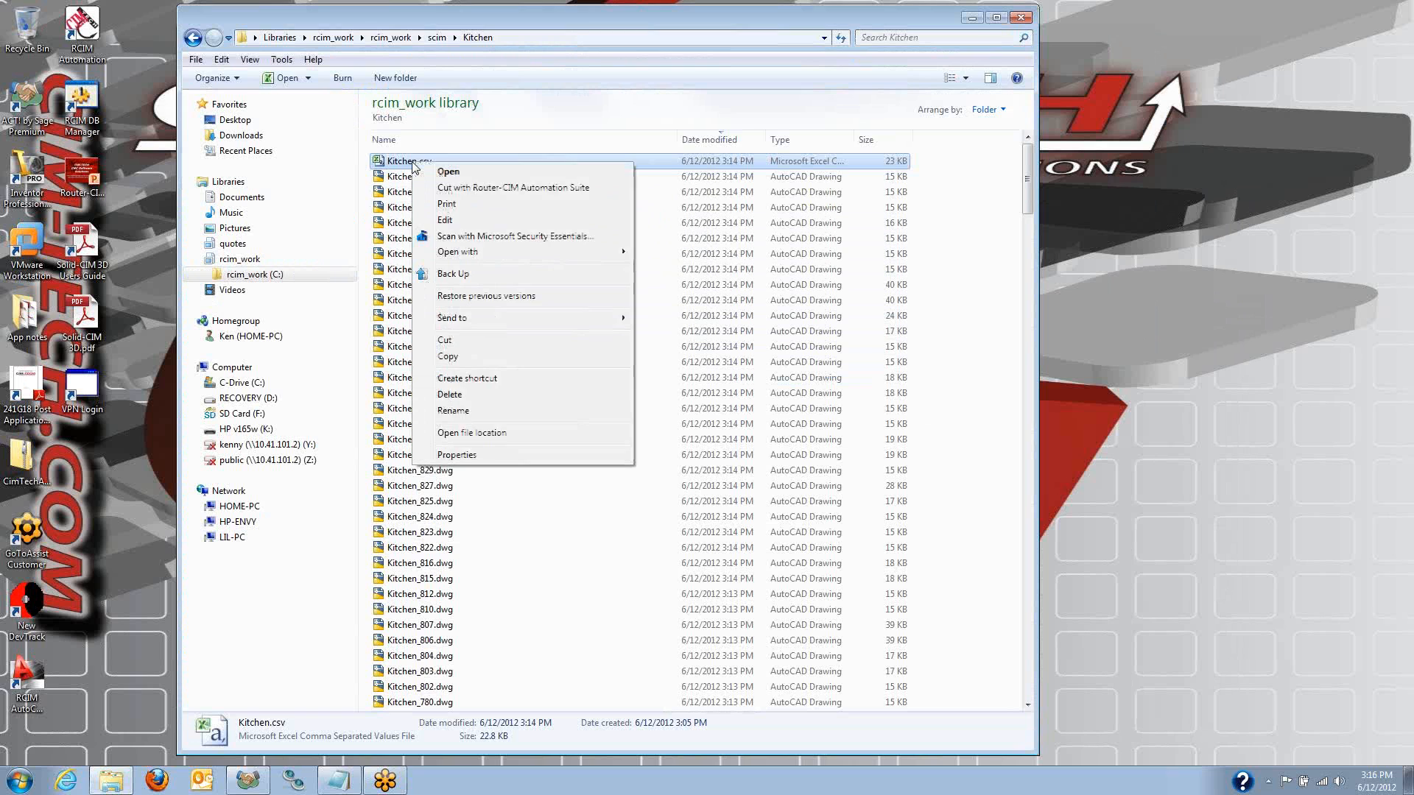
{"action": "left_click", "coordinate": [463, 189]}
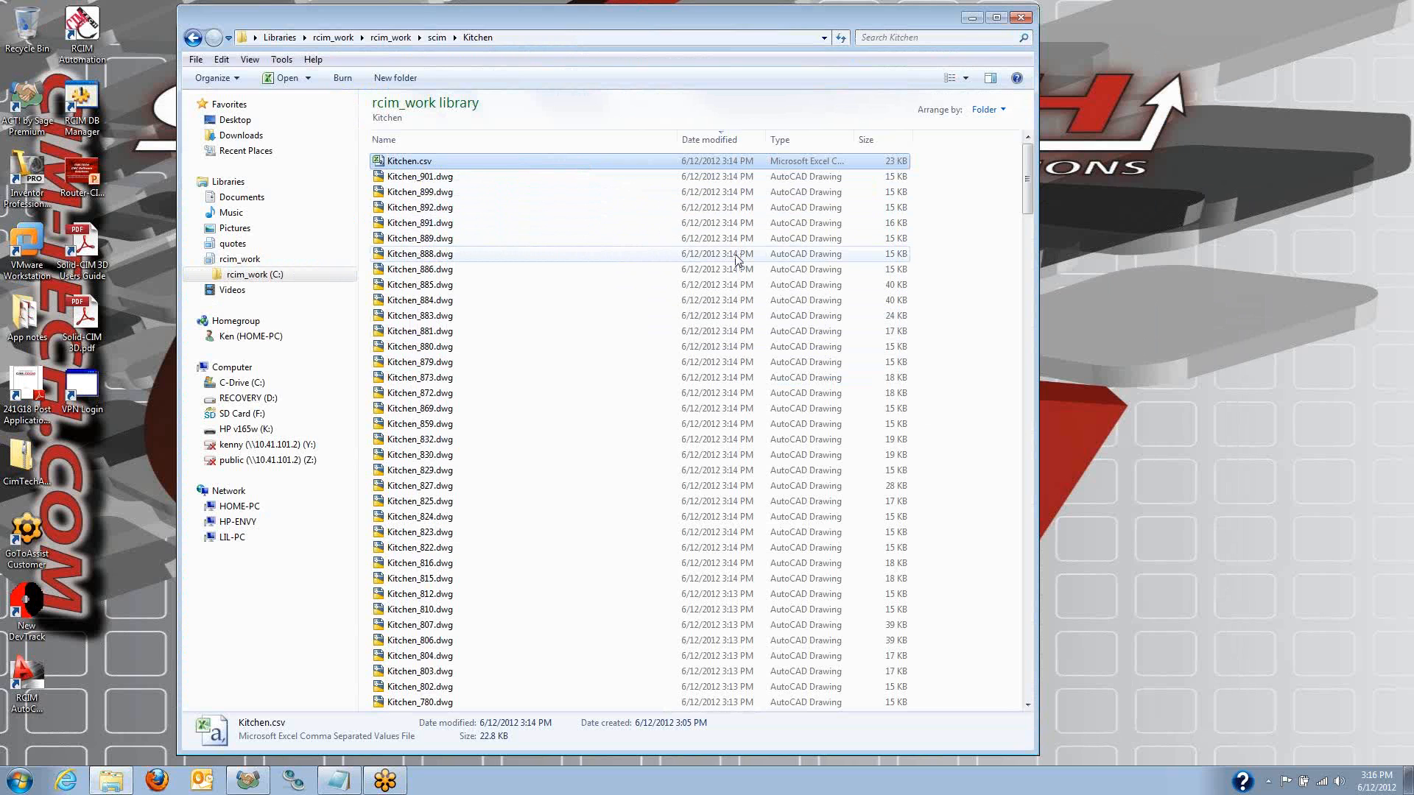
{"action": "left_click", "coordinate": [972, 20]}
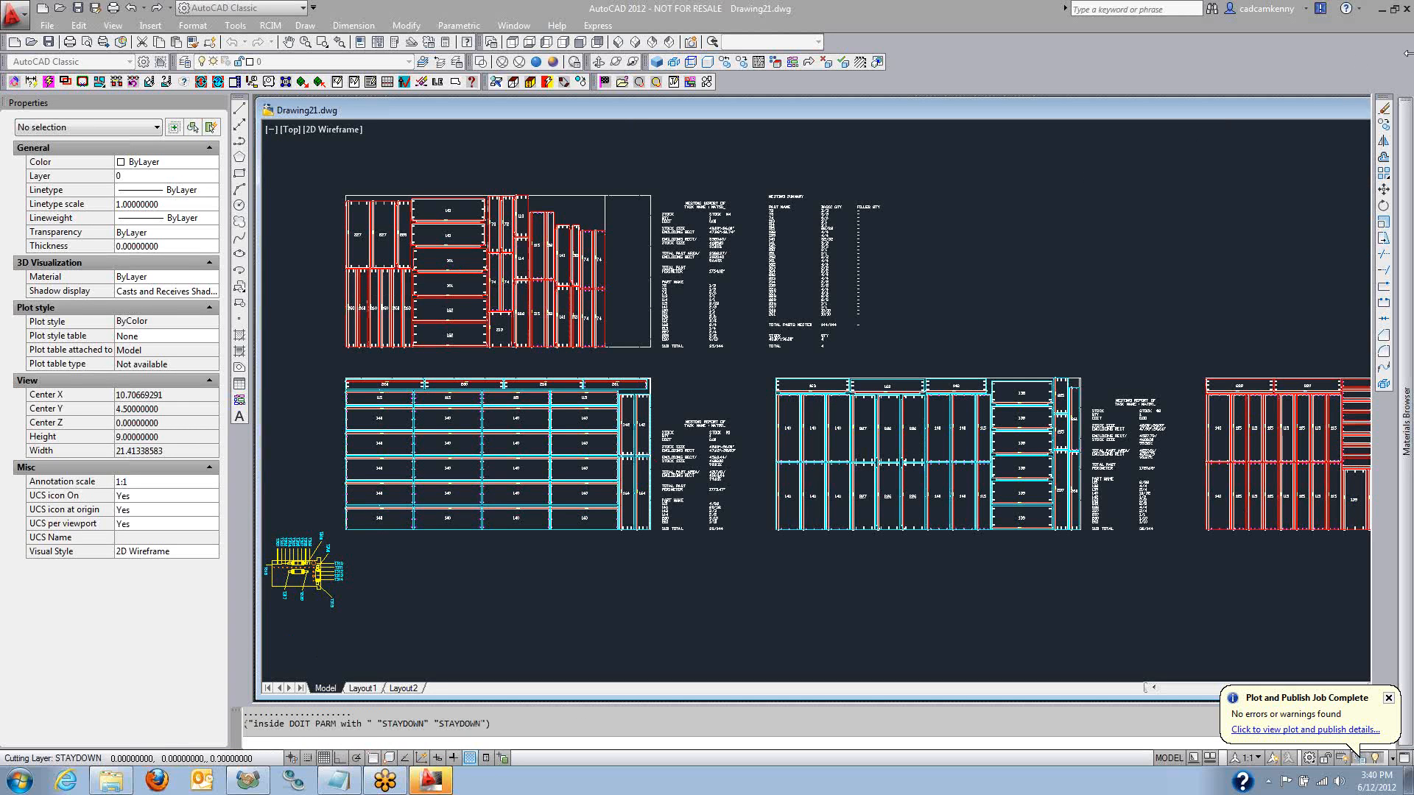
{"action": "left_click", "coordinate": [1199, 60]}
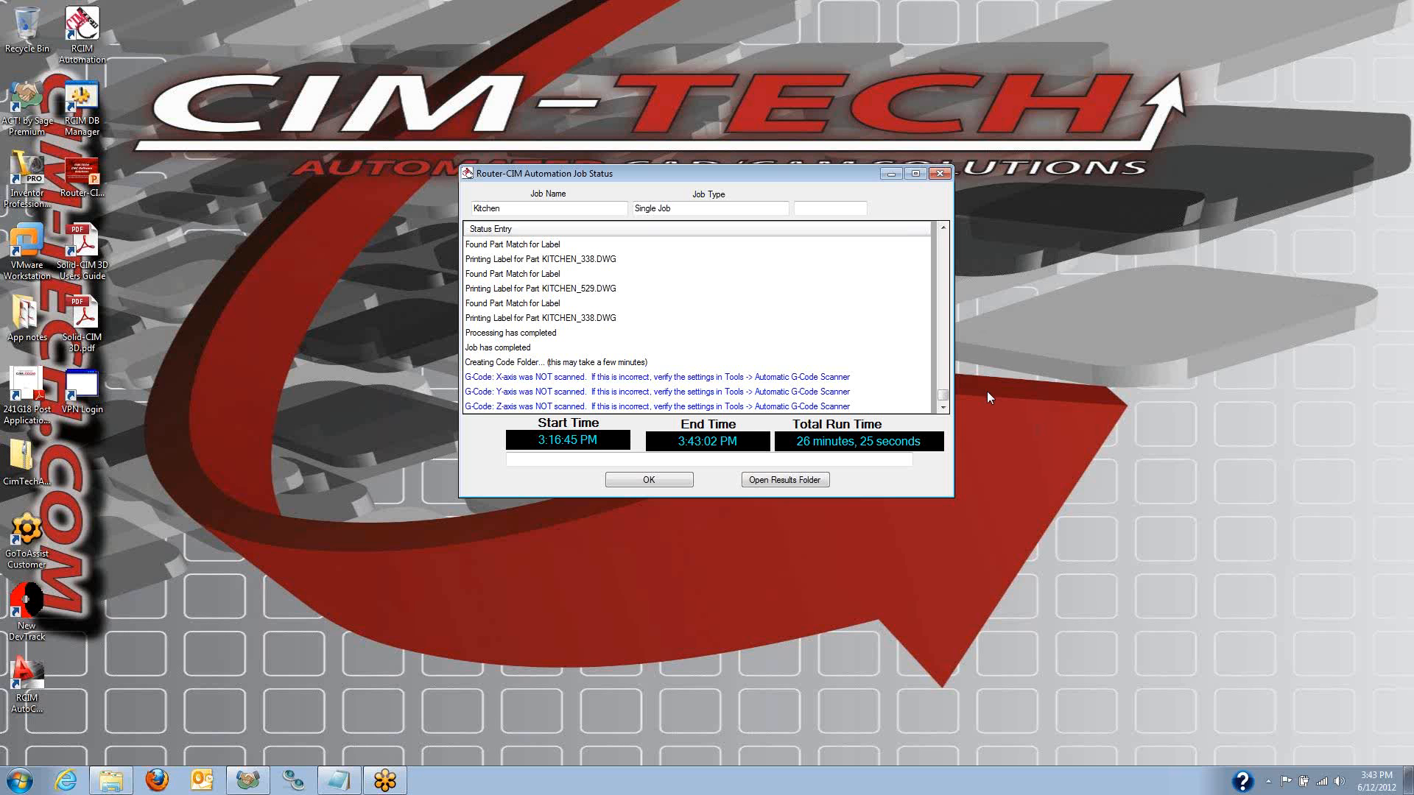
- Open the Kitchen job's results folder and close the Router-CIM job status and Automation Suite windows
{"action": "left_click", "coordinate": [782, 481]}
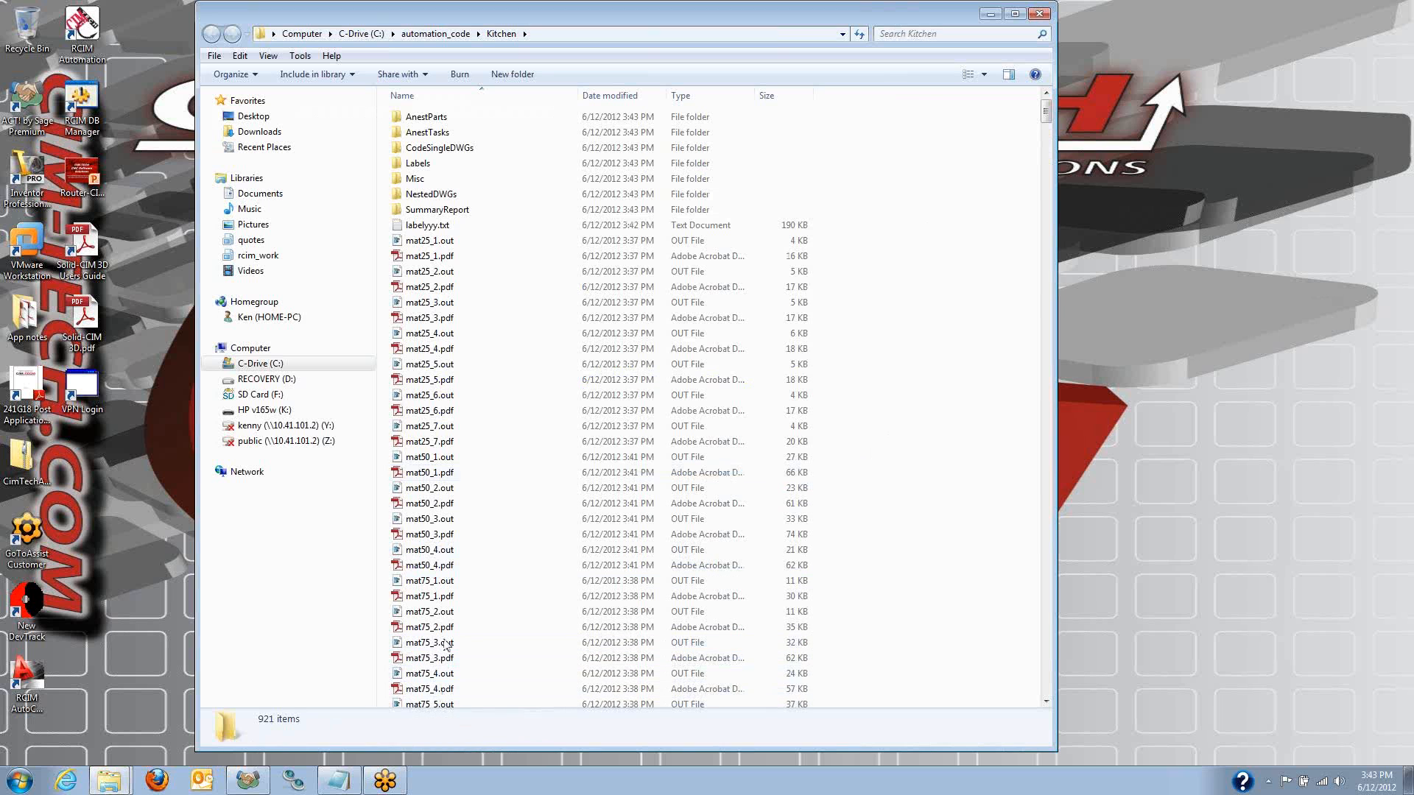
{"action": "left_click_drag", "start_coordinate": [911, 14], "coordinate": [1410, 15]}
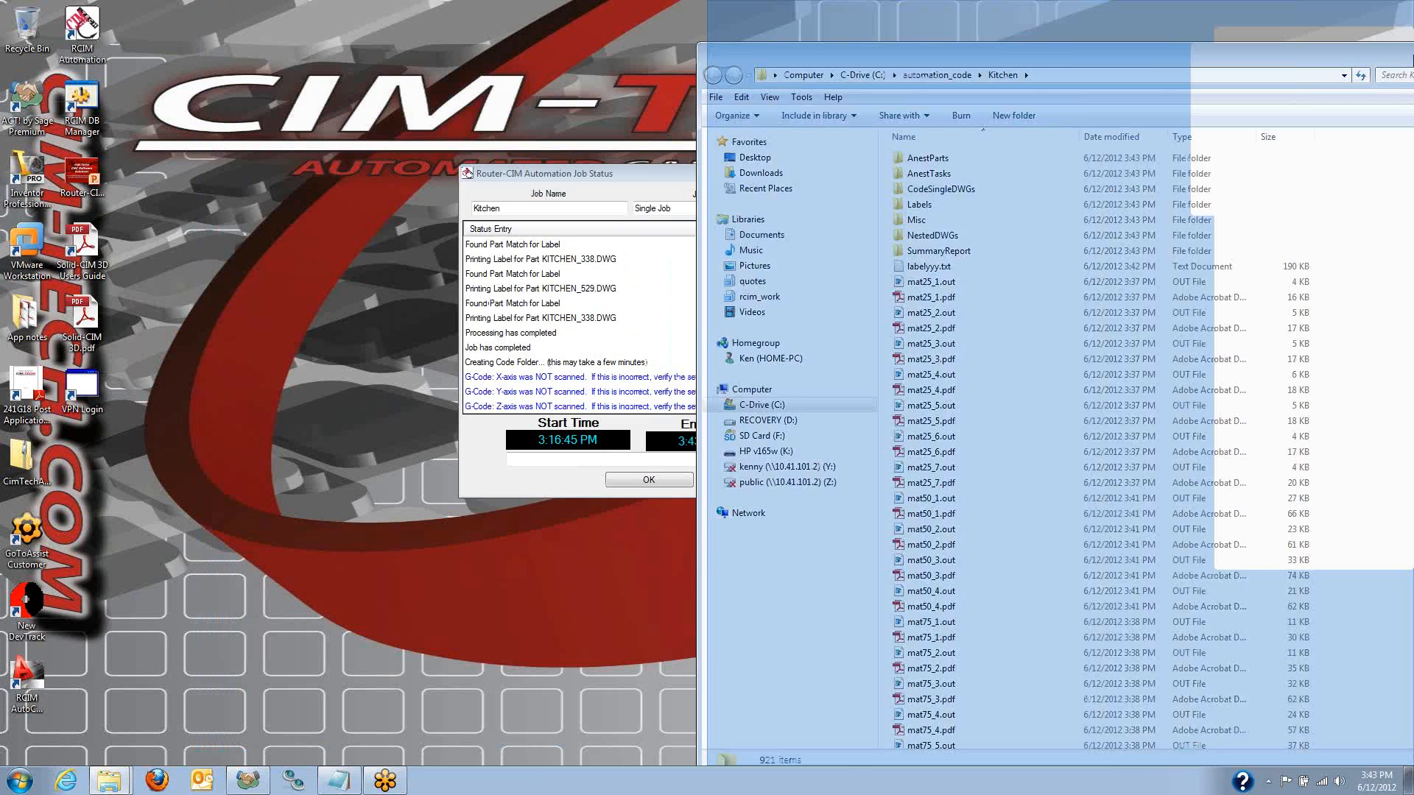
{"action": "left_click_drag", "start_coordinate": [662, 168], "coordinate": [394, 130]}
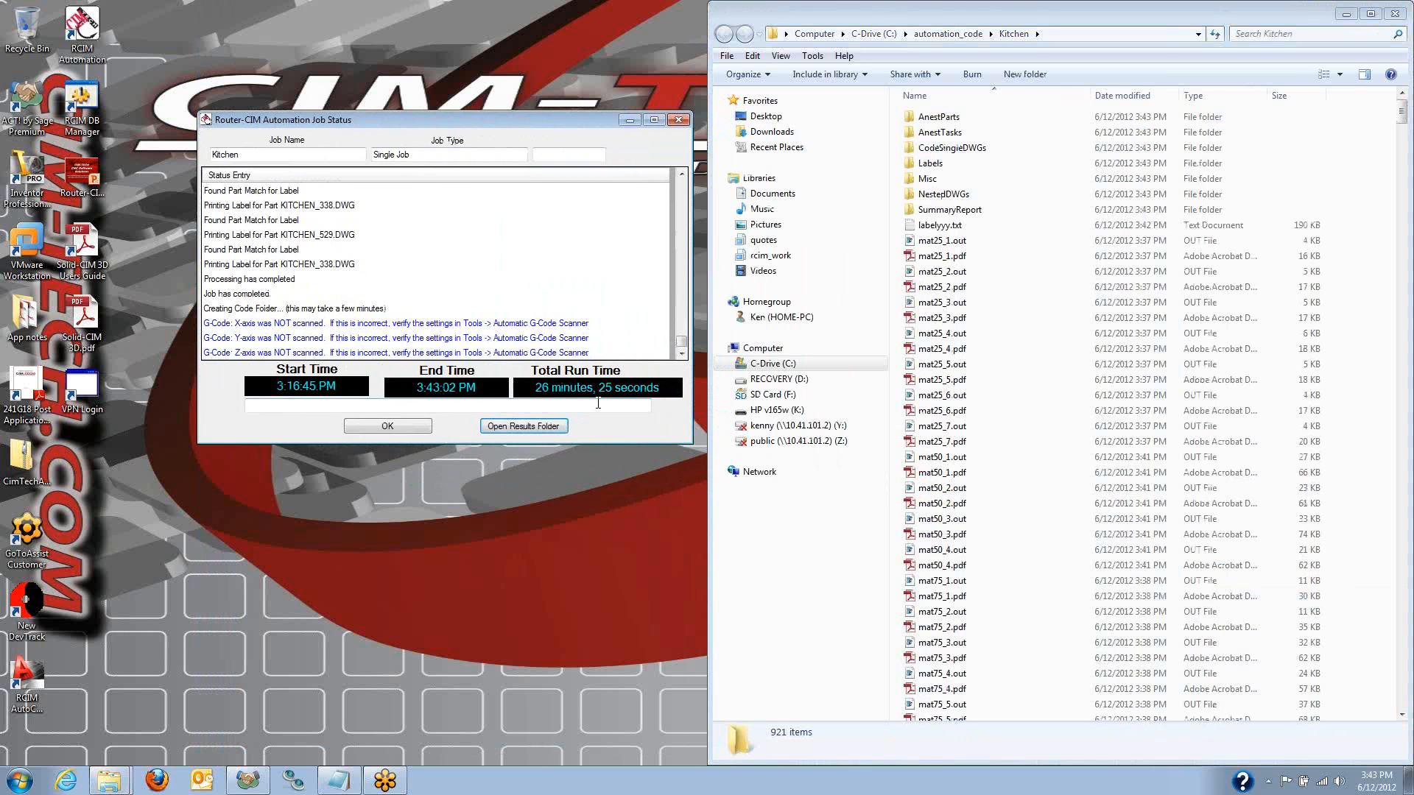
{"action": "left_click", "coordinate": [382, 428]}
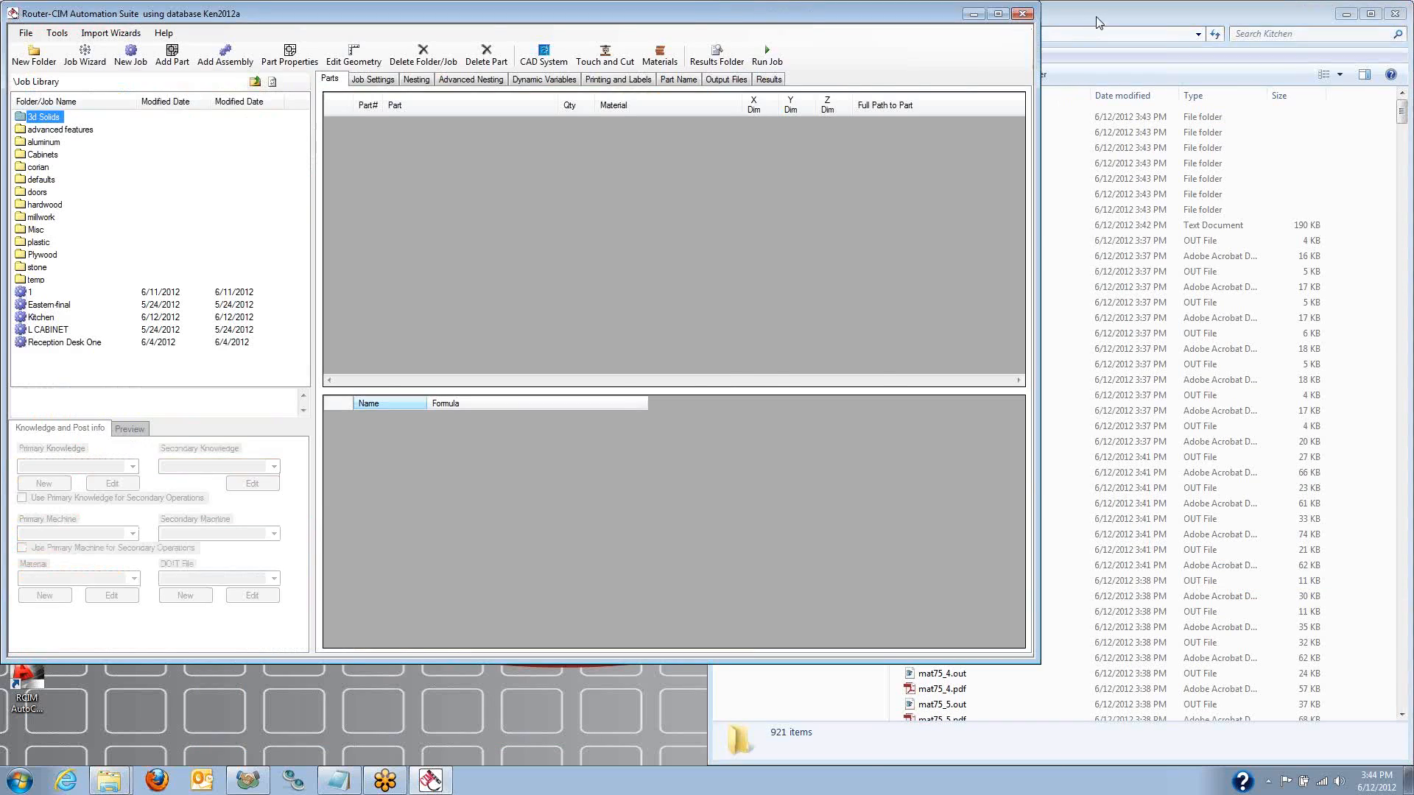
{"action": "left_click_drag", "start_coordinate": [1092, 19], "coordinate": [847, 16]}
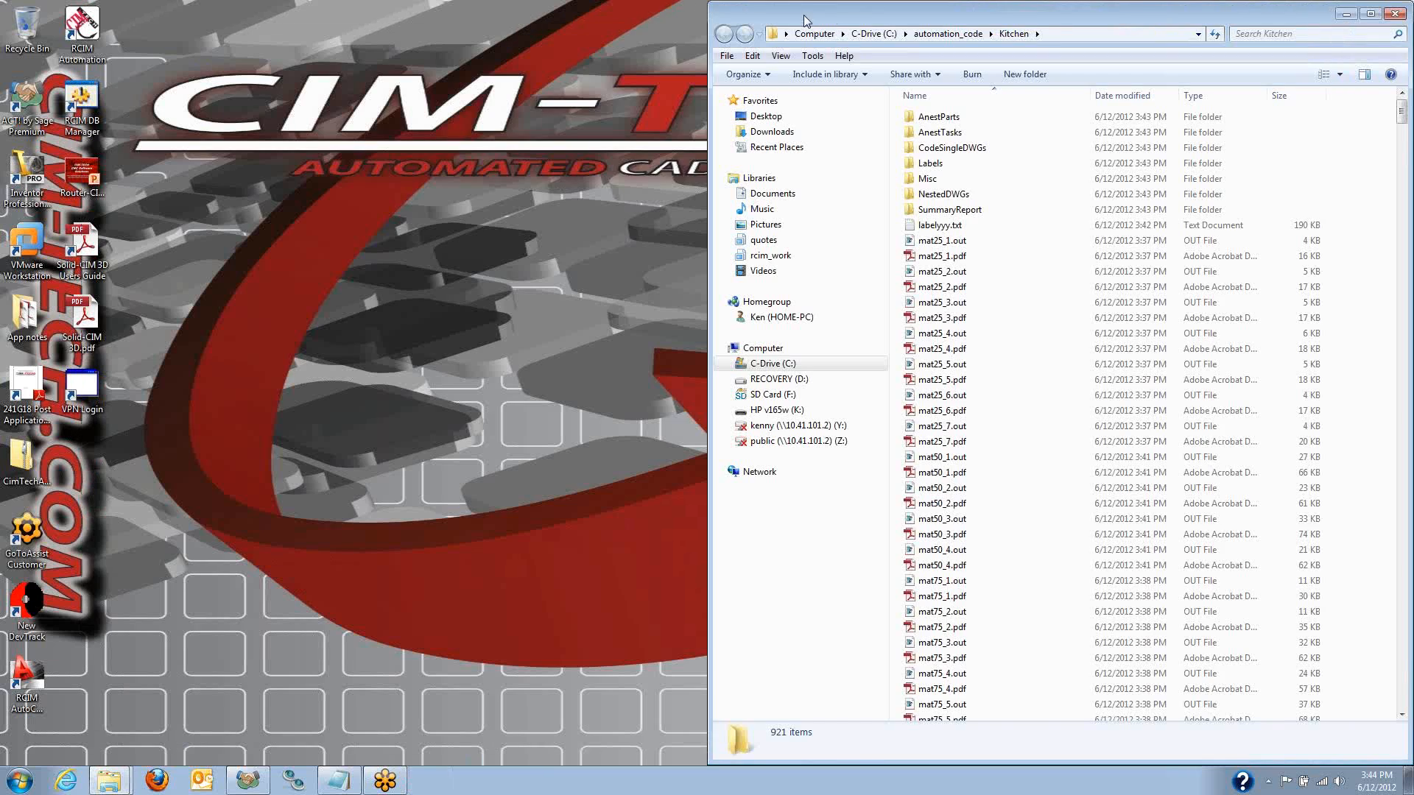
{"action": "left_click_drag", "start_coordinate": [805, 20], "coordinate": [478, 20]}
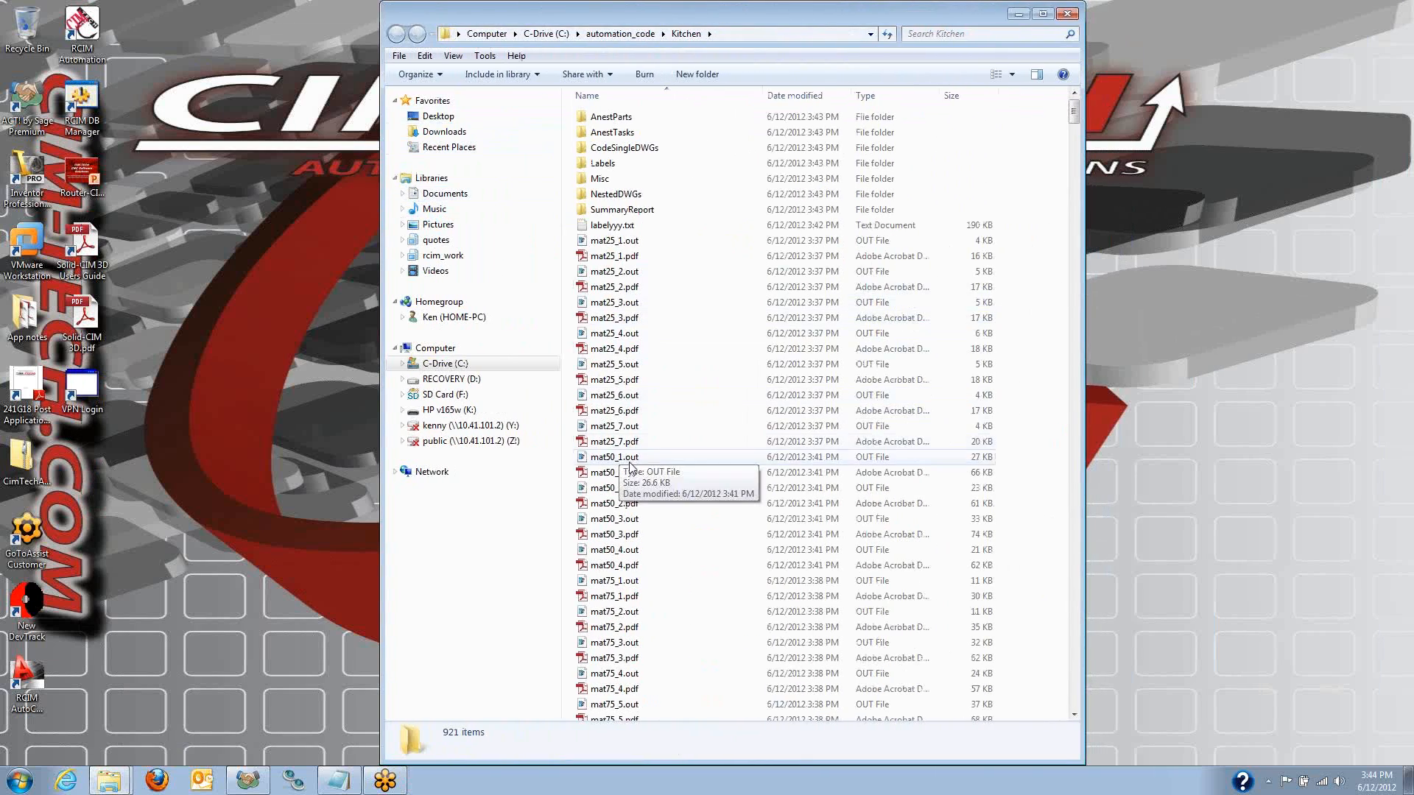
- View the nested sheet reports mat25_6.pdf and mat75_5.pdf, closing each one after checking its layout
{"action": "double_click", "coordinate": [612, 410]}
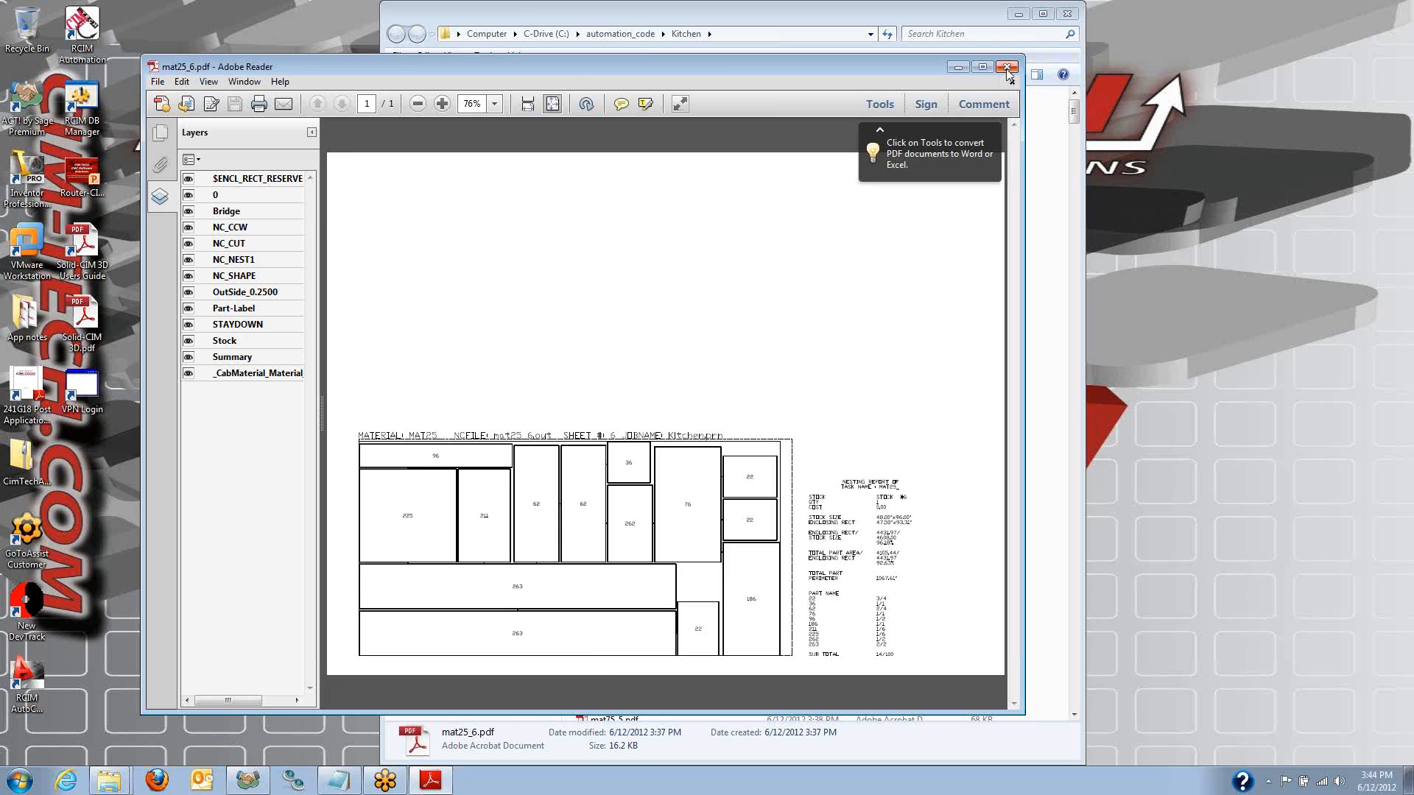
{"action": "left_click", "coordinate": [1007, 70]}
{"action": "scroll", "coordinate": [603, 640], "scroll_direction": "down", "scroll_amount": 2}
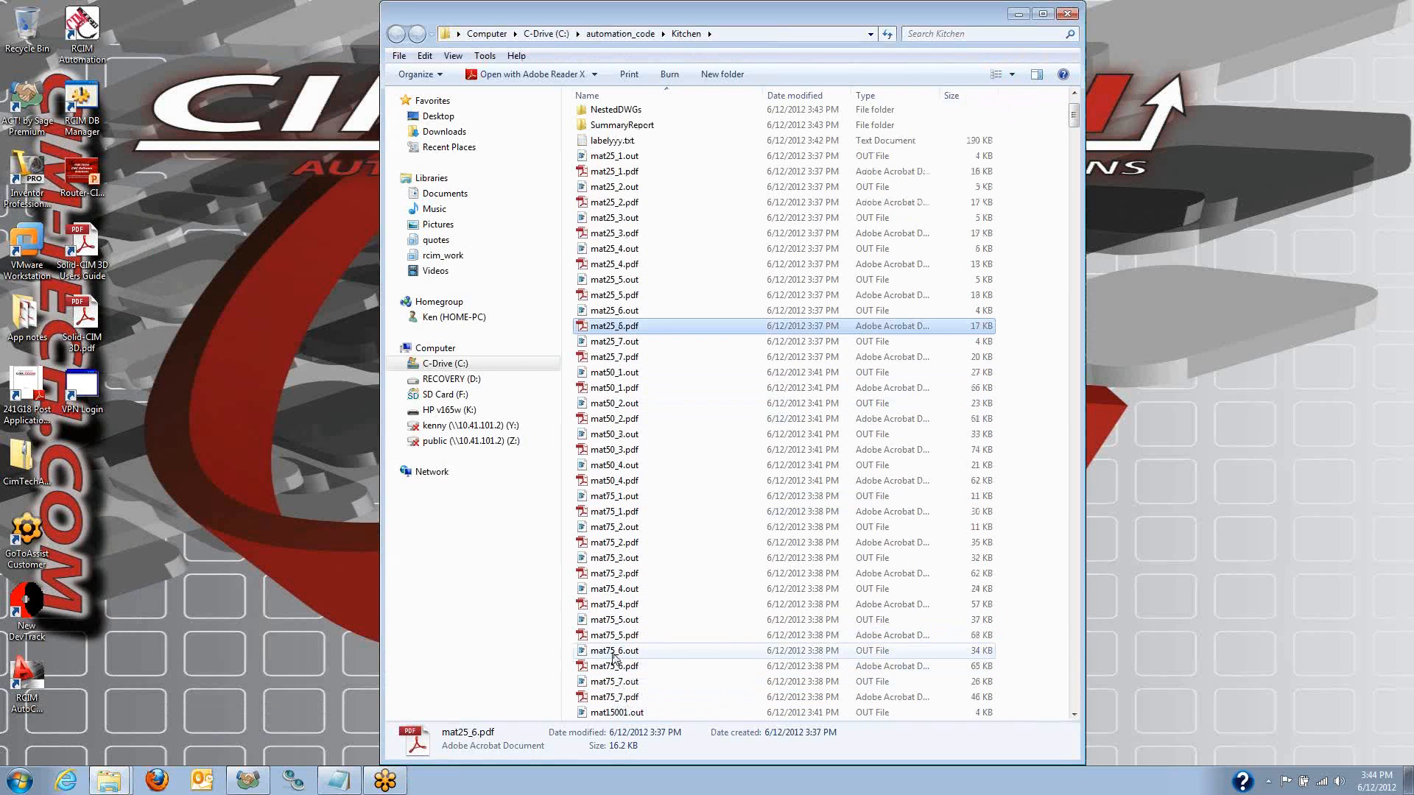
{"action": "double_click", "coordinate": [602, 638]}
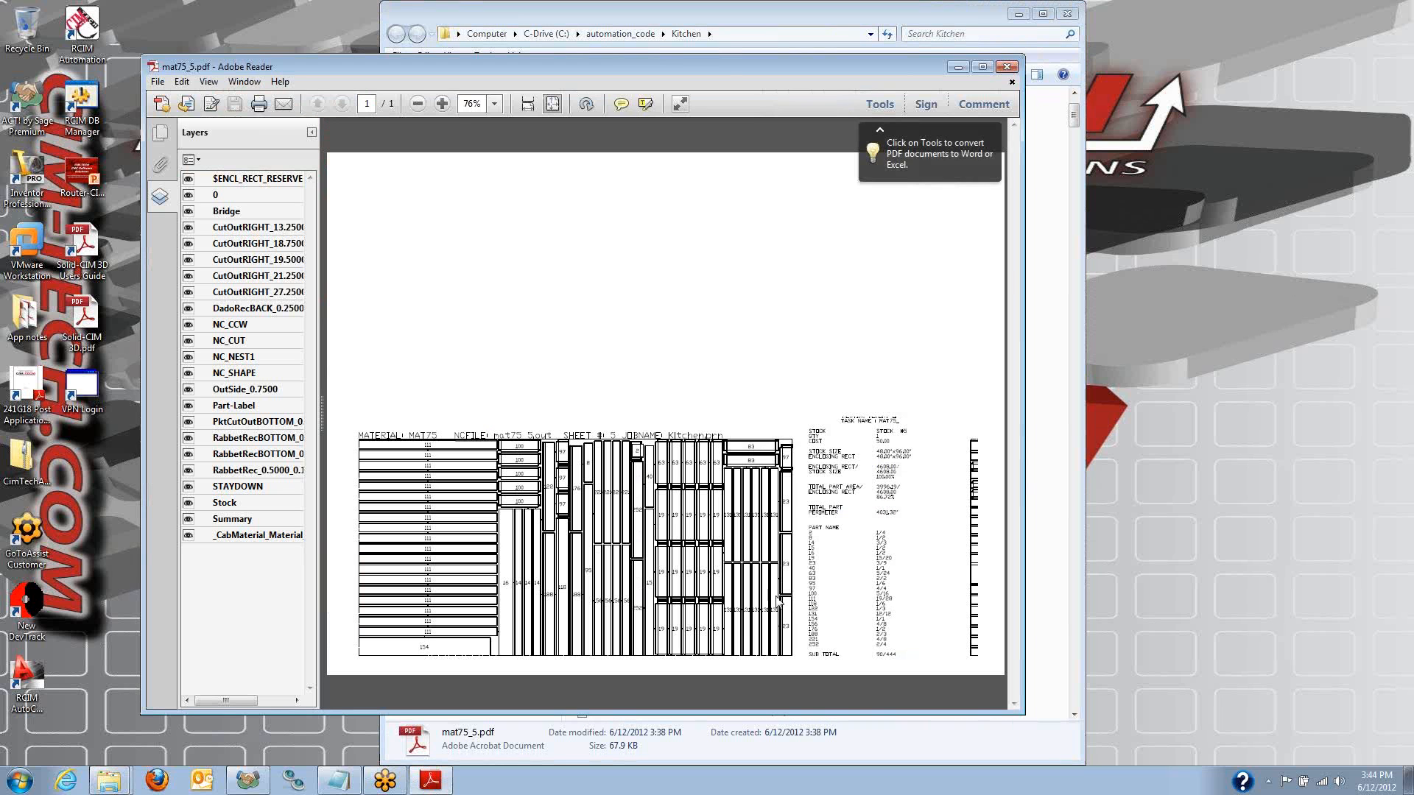
{"action": "left_click", "coordinate": [1008, 67]}
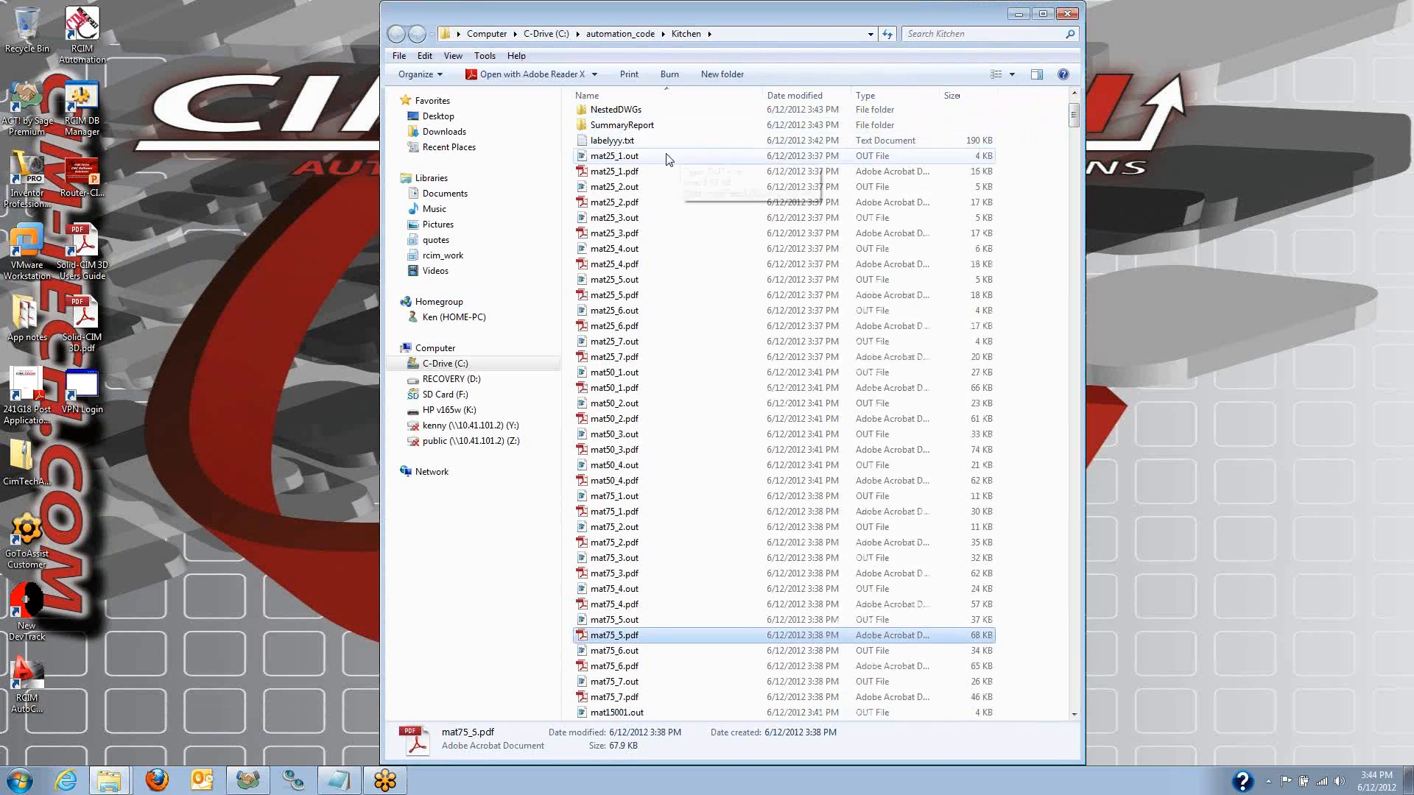
- Open the drawing mat75_.dwg from the NestedDWGs folder in AutoCAD
{"action": "scroll", "coordinate": [631, 140], "scroll_direction": "up", "scroll_amount": 2}
{"action": "double_click", "coordinate": [616, 194]}
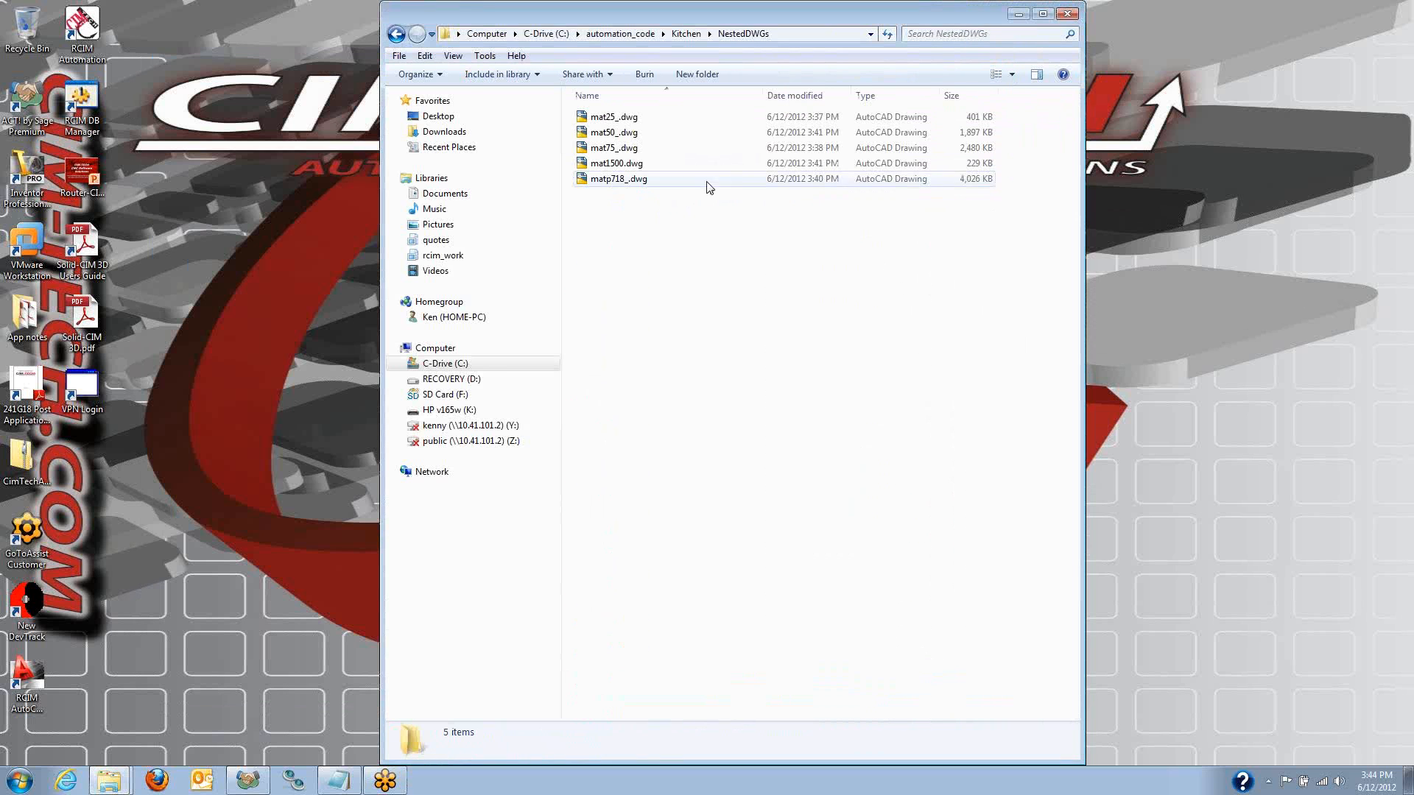
{"action": "double_click", "coordinate": [596, 149]}
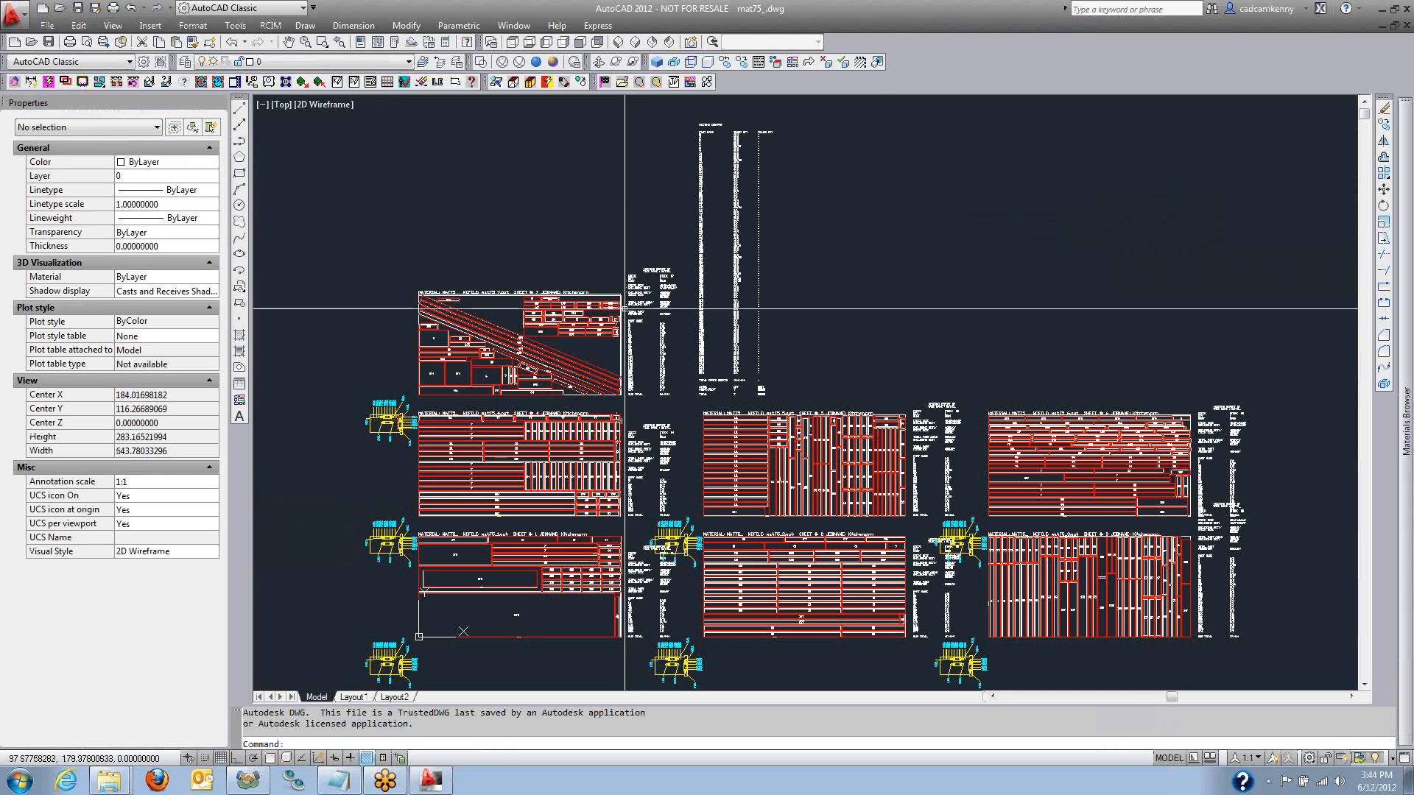
- Apply the Realistic visual style to the nested sheets and inspect the parts on sheet 2 up close
{"action": "mouse_move", "coordinate": [874, 483]}
{"action": "middle_mouse_down"}
{"action": "mouse_move", "coordinate": [641, 321]}
{"action": "mouse_move", "coordinate": [648, 248]}
{"action": "mouse_move", "coordinate": [674, 249]}
{"action": "middle_mouse_up"}
{"action": "left_click", "coordinate": [537, 64]}
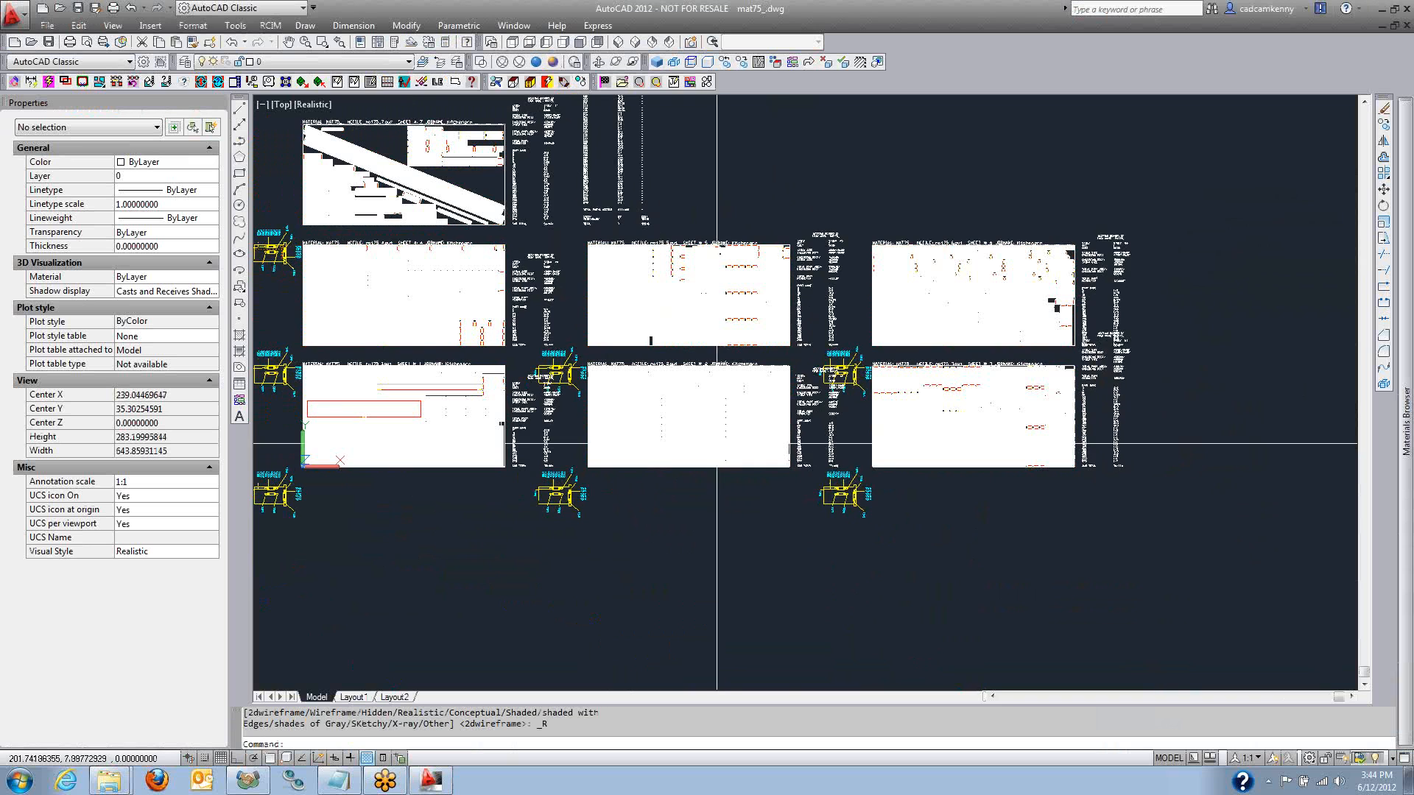
{"action": "scroll", "coordinate": [727, 457], "scroll_direction": "up", "scroll_amount": 5}
{"action": "scroll", "coordinate": [717, 443], "scroll_direction": "up", "scroll_amount": 2}
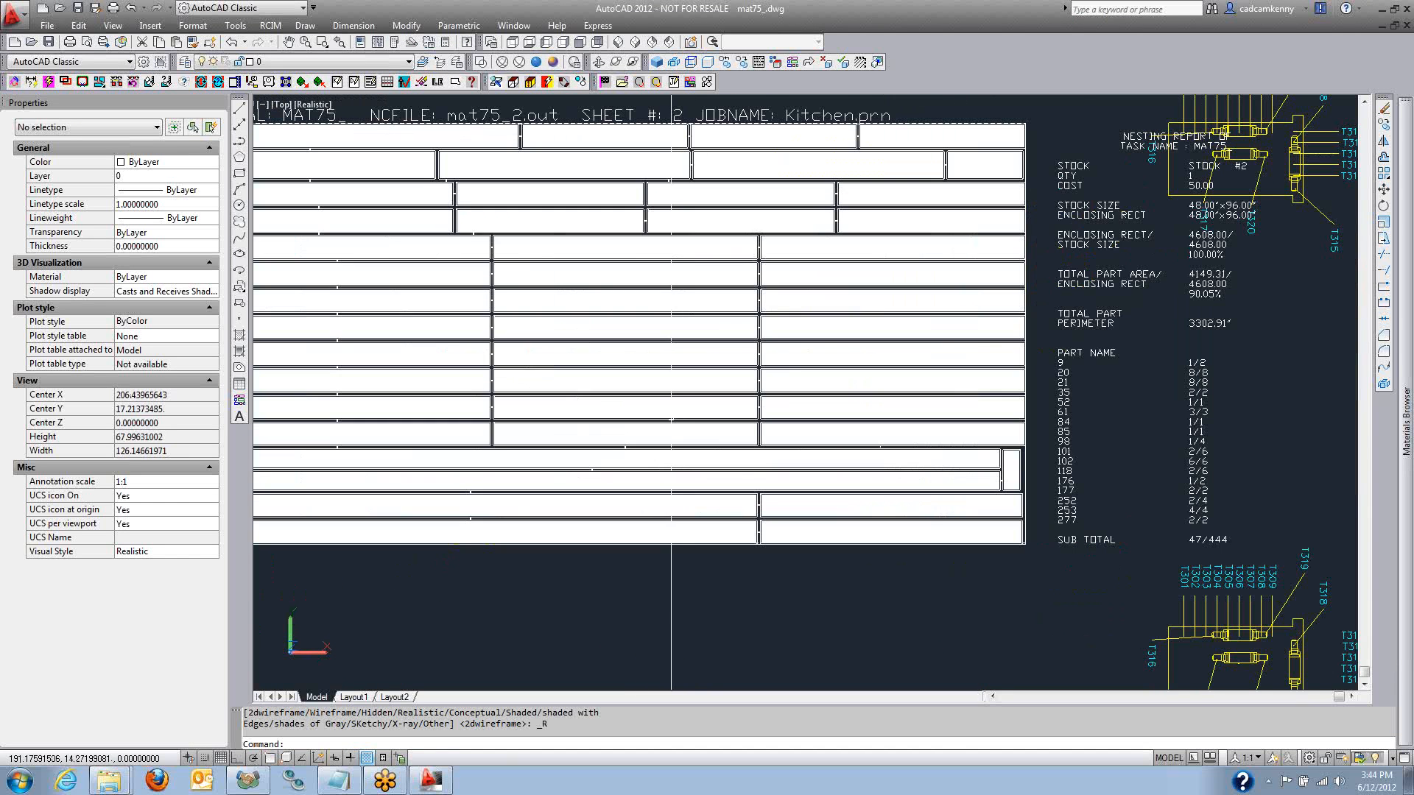
{"action": "mouse_move", "coordinate": [668, 418]}
{"action": "middle_mouse_down"}
{"action": "mouse_move", "coordinate": [830, 467]}
{"action": "mouse_move", "coordinate": [803, 439]}
{"action": "middle_mouse_up"}
{"action": "scroll", "coordinate": [893, 540], "scroll_direction": "up", "scroll_amount": 9}
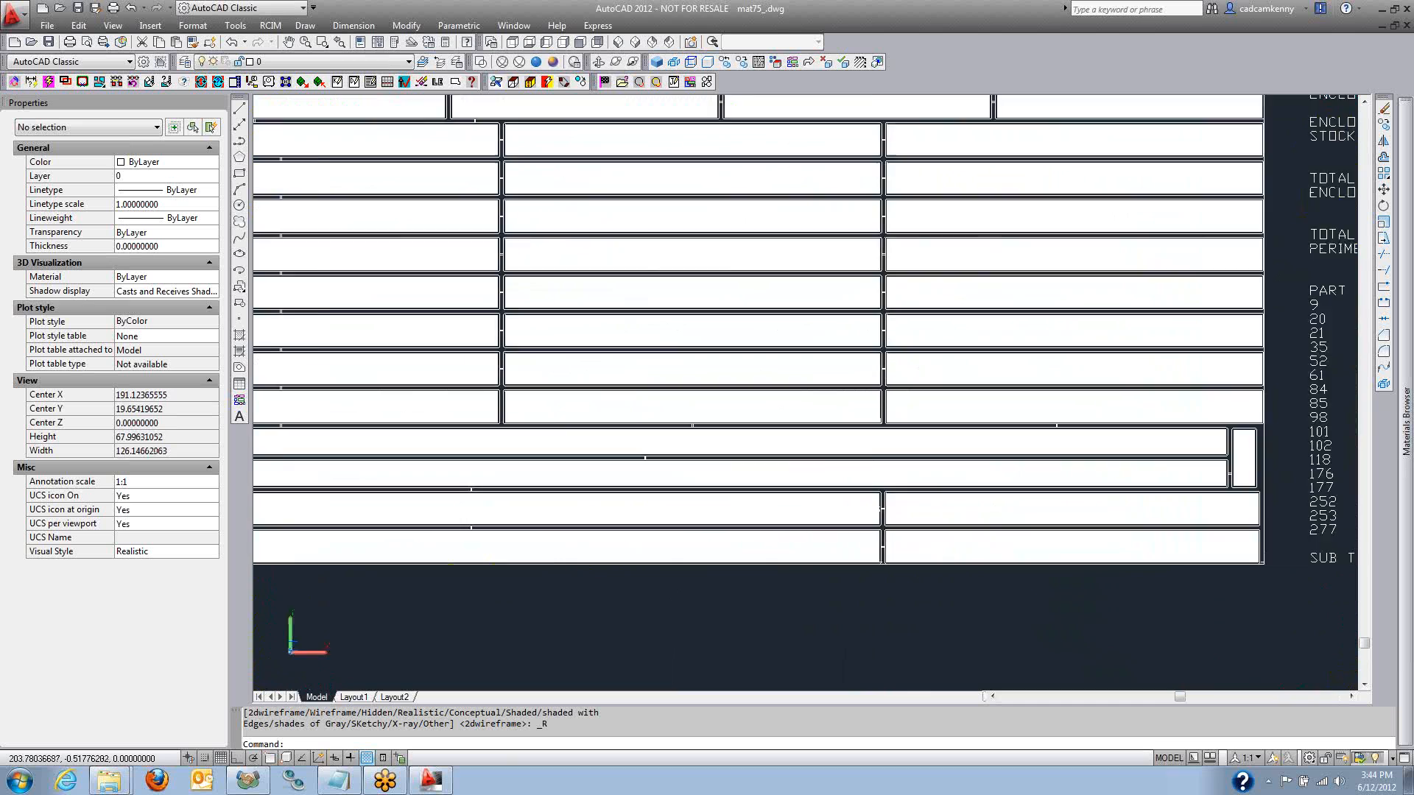
{"action": "scroll", "coordinate": [802, 557], "scroll_direction": "down", "scroll_amount": 10}
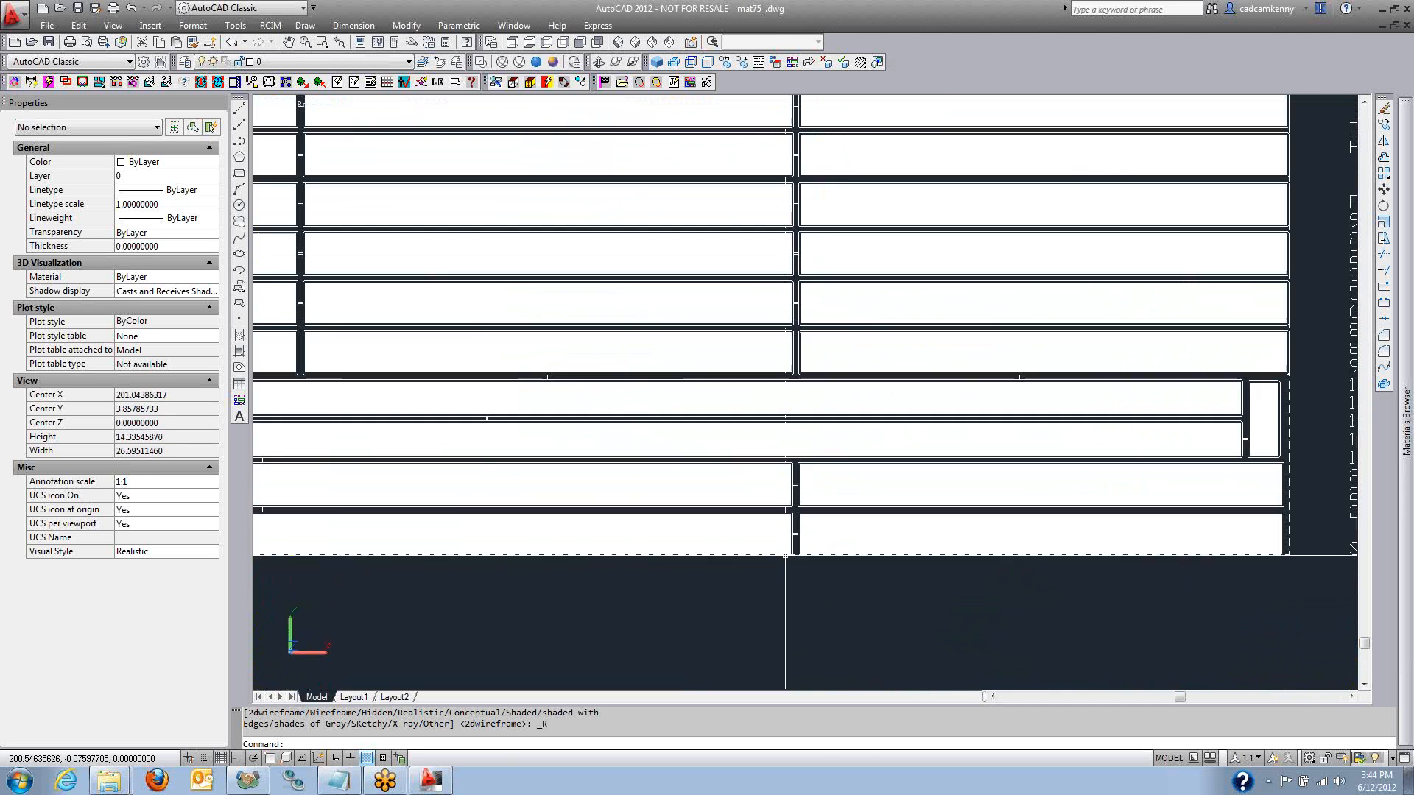
- Switch to the SE Isometric view and inspect the solid part edges and surrounding red toolpath on a nested sheet
{"action": "left_click", "coordinate": [638, 43]}
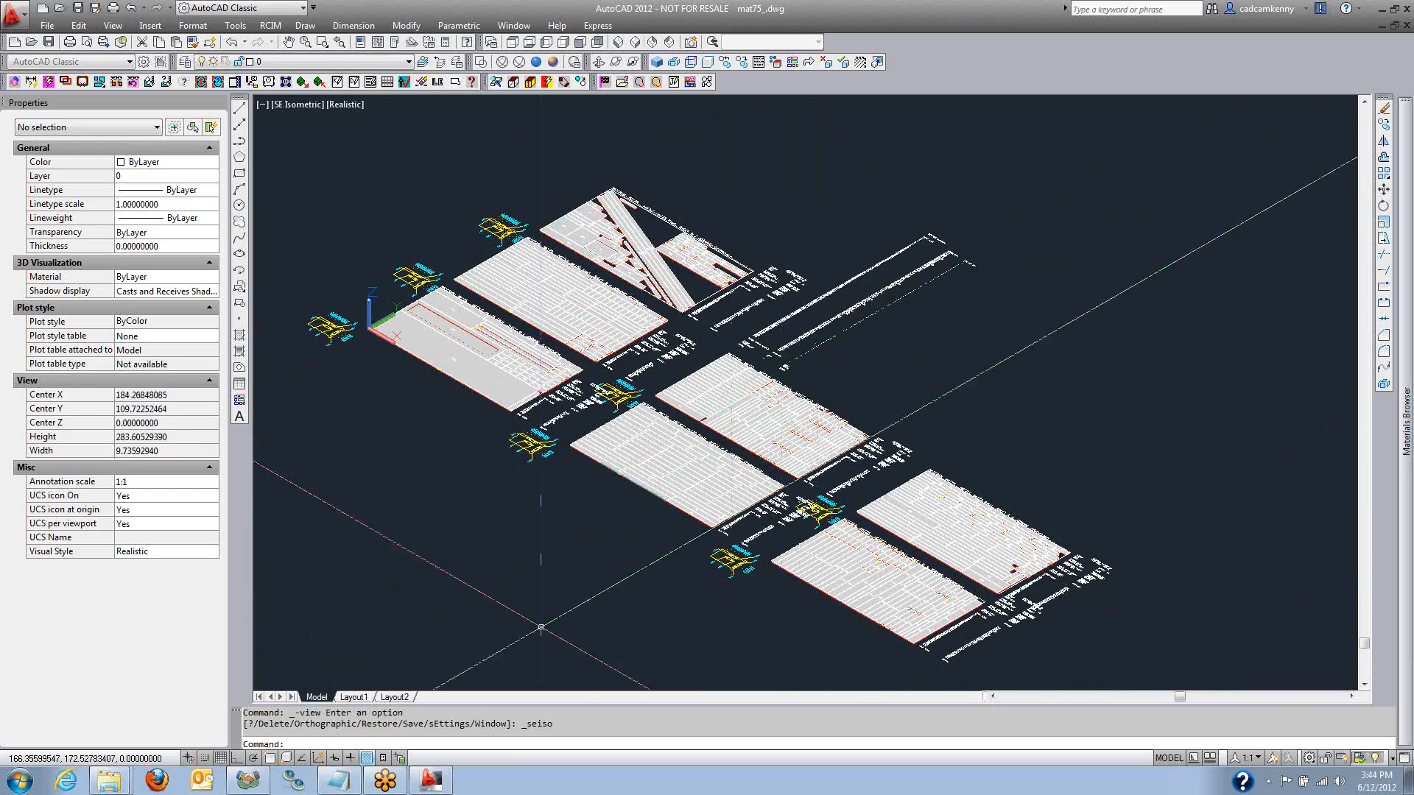
{"action": "scroll", "coordinate": [915, 608], "scroll_direction": "up", "scroll_amount": 4}
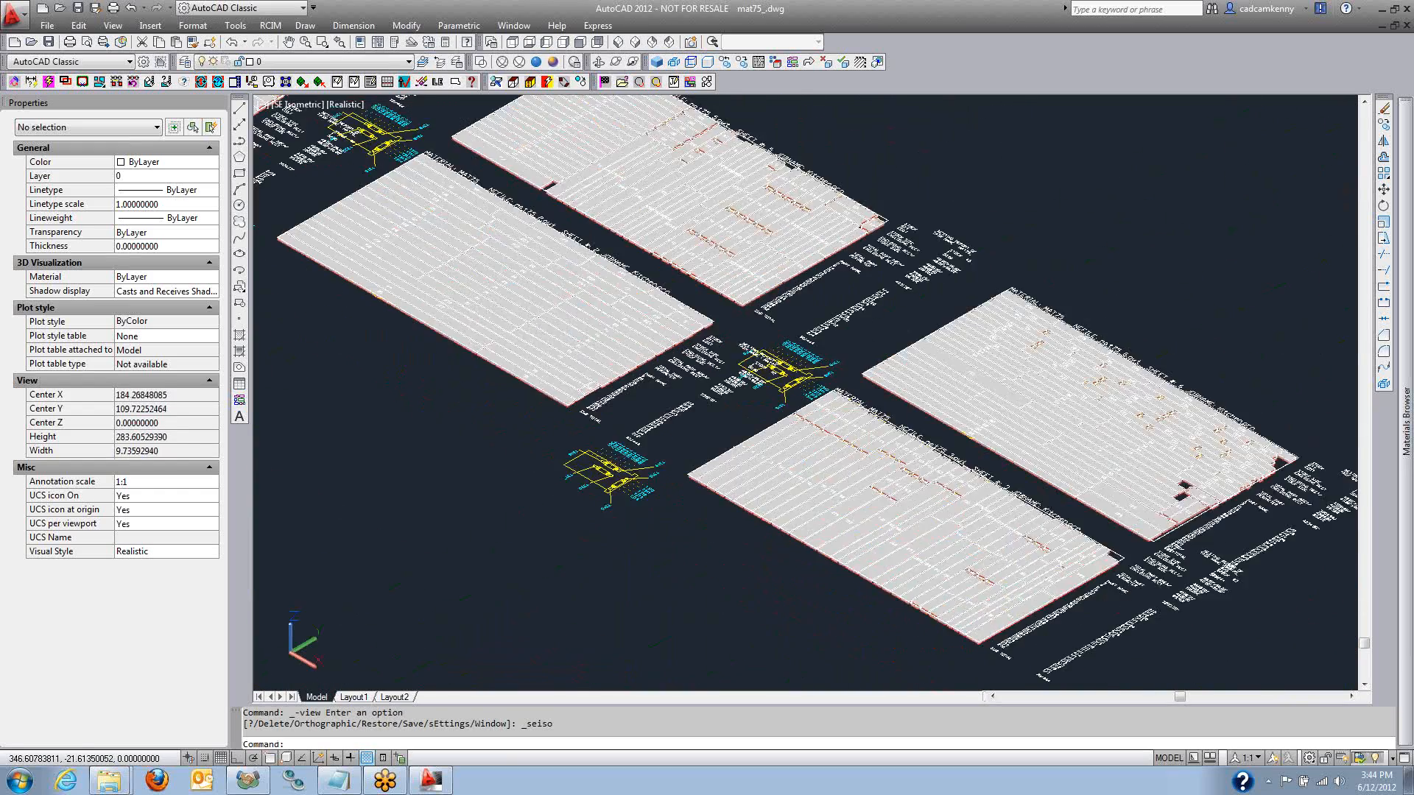
{"action": "scroll", "coordinate": [940, 545], "scroll_direction": "up", "scroll_amount": 7}
{"action": "scroll", "coordinate": [940, 544], "scroll_direction": "up", "scroll_amount": 3}
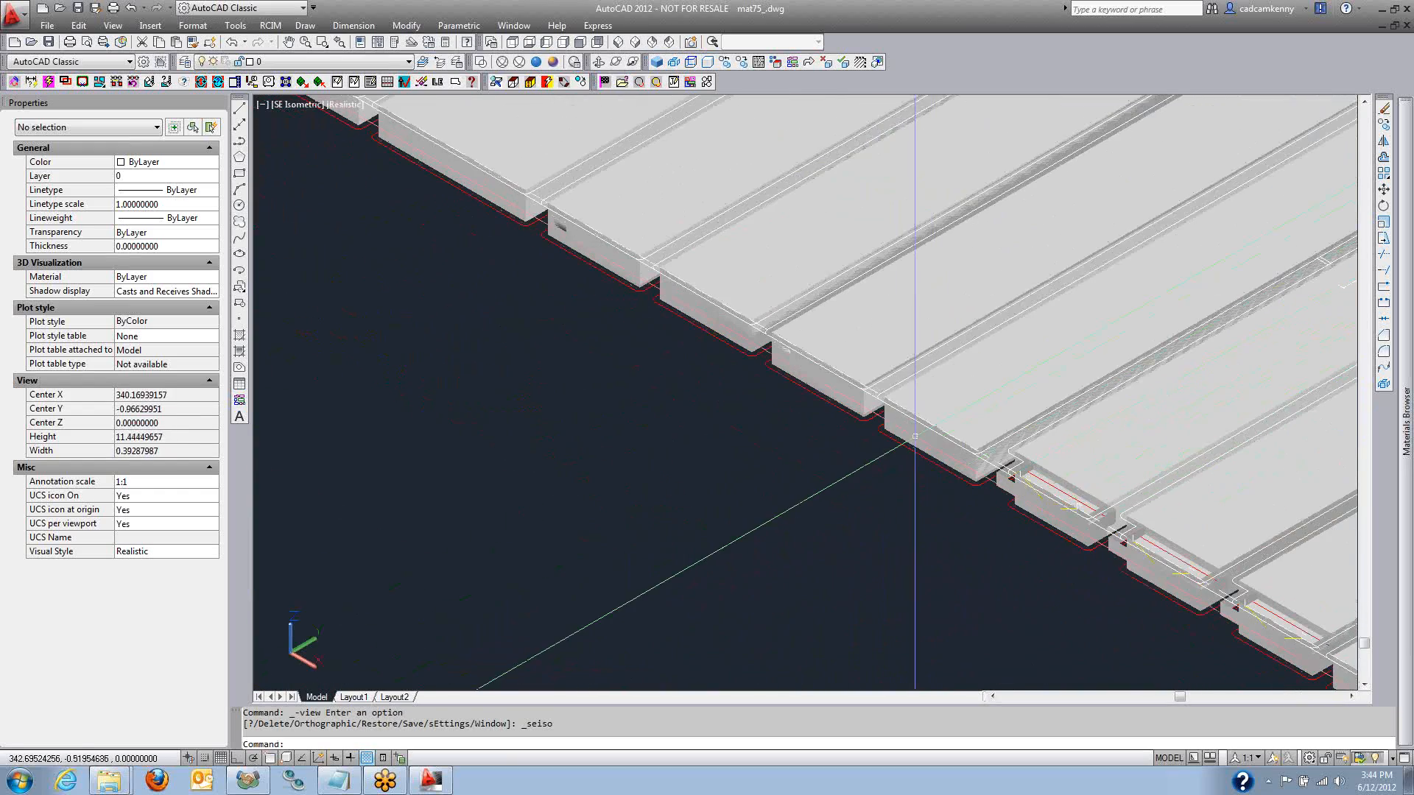
- Move the red toolpath outline of the front nested sheet to the empty area in front of the solid parts
{"action": "type", "text": ","}
{"action": "key", "text": "Return"}
{"action": "type", "text": "m"}
{"action": "key", "text": "space"}
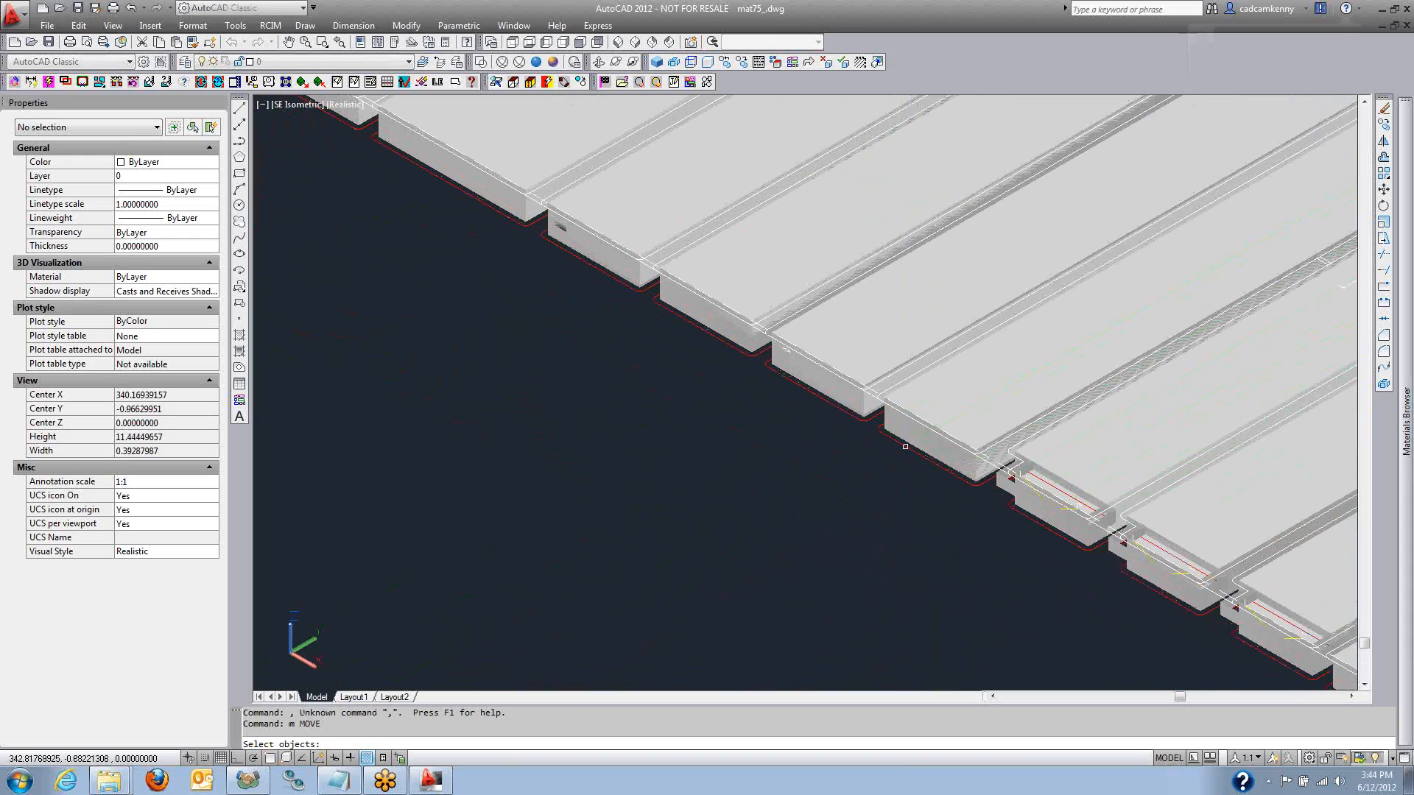
{"action": "left_click", "coordinate": [904, 445]}
{"action": "scroll", "coordinate": [900, 449], "scroll_direction": "down", "scroll_amount": 4}
{"action": "scroll", "coordinate": [900, 448], "scroll_direction": "down", "scroll_amount": 8}
{"action": "key", "text": "space"}
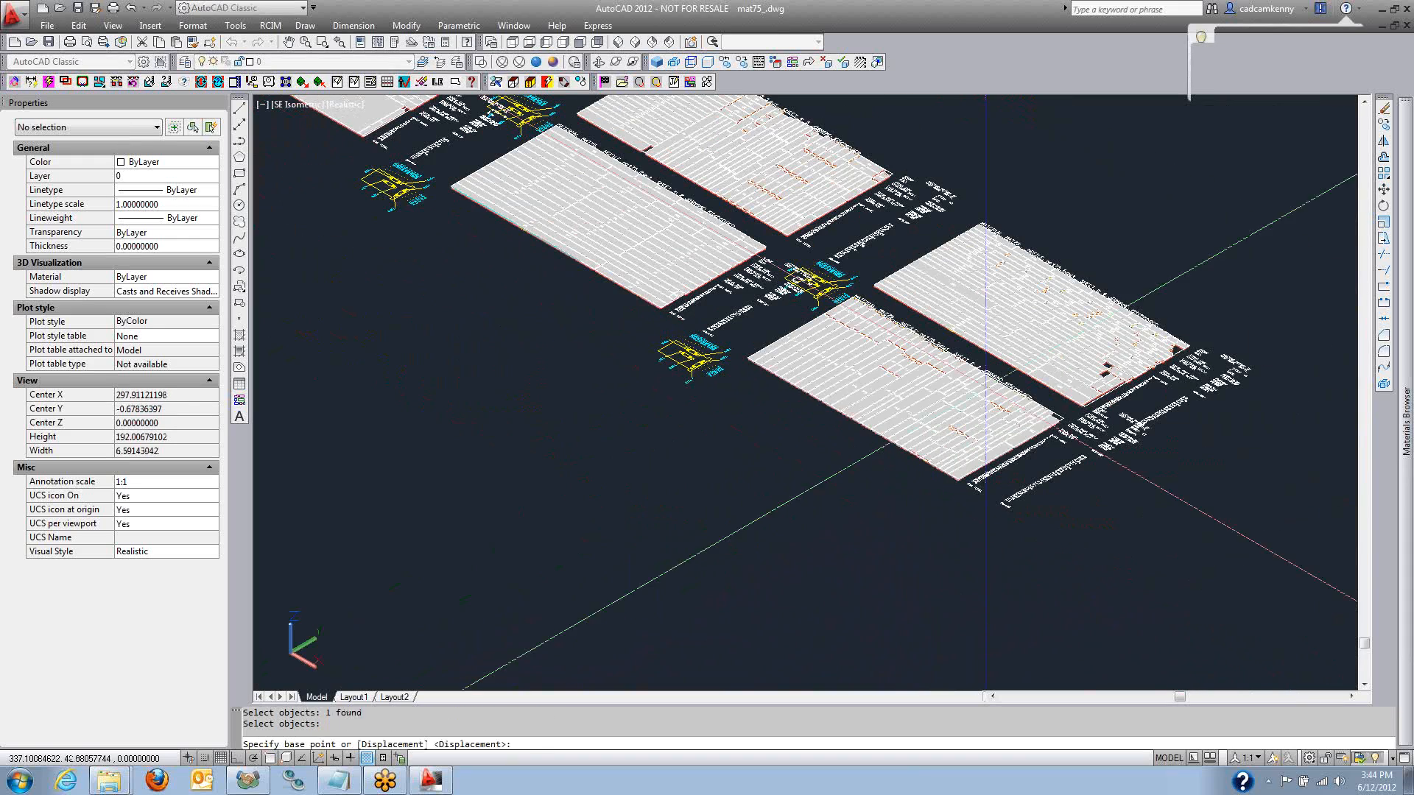
{"action": "left_click", "coordinate": [987, 398]}
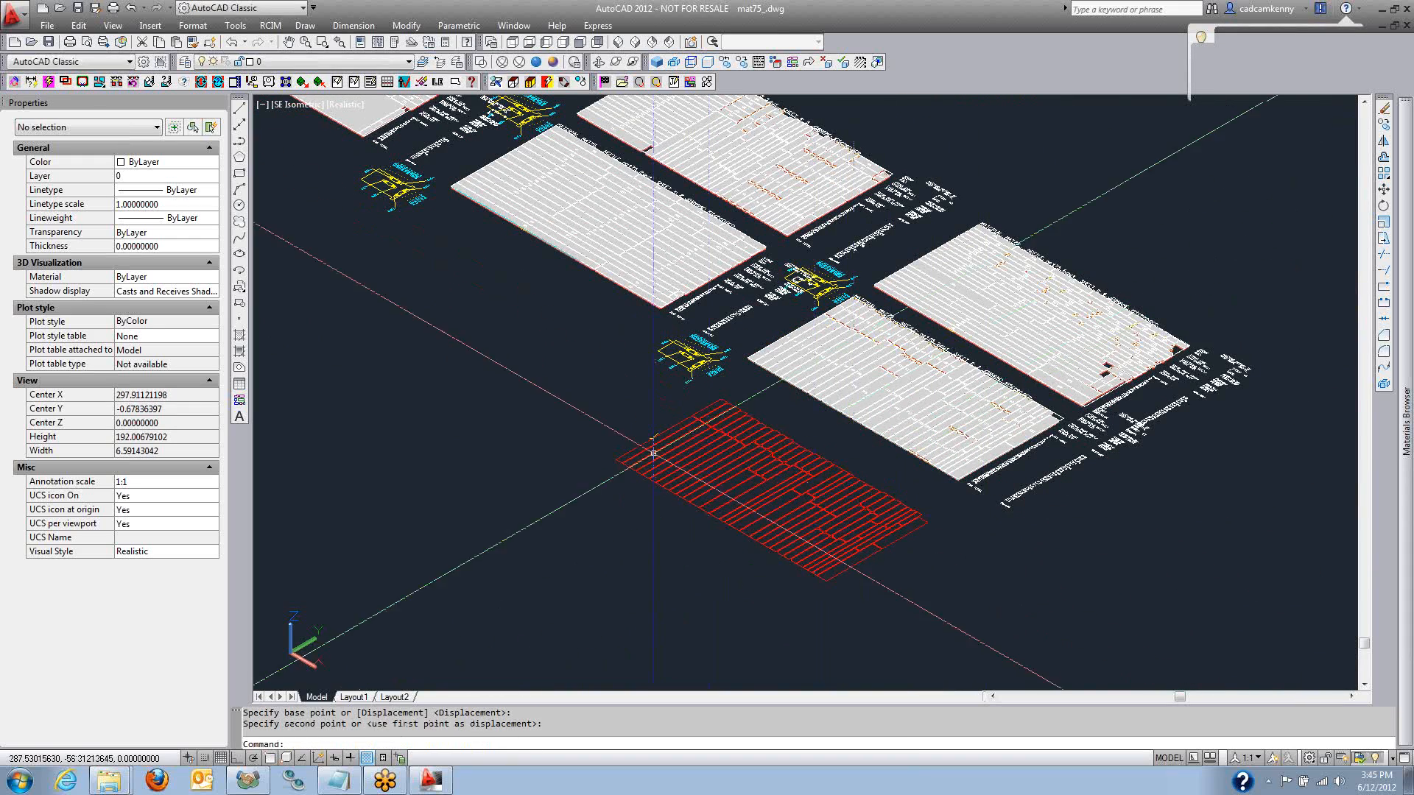
{"action": "scroll", "coordinate": [662, 445], "scroll_direction": "up", "scroll_amount": 6}
{"action": "left_click", "coordinate": [661, 445]}
- Examine the moved toolpath outline closely, following the cut lines between the nested parts across the sheet
{"action": "scroll", "coordinate": [824, 341], "scroll_direction": "up", "scroll_amount": 7}
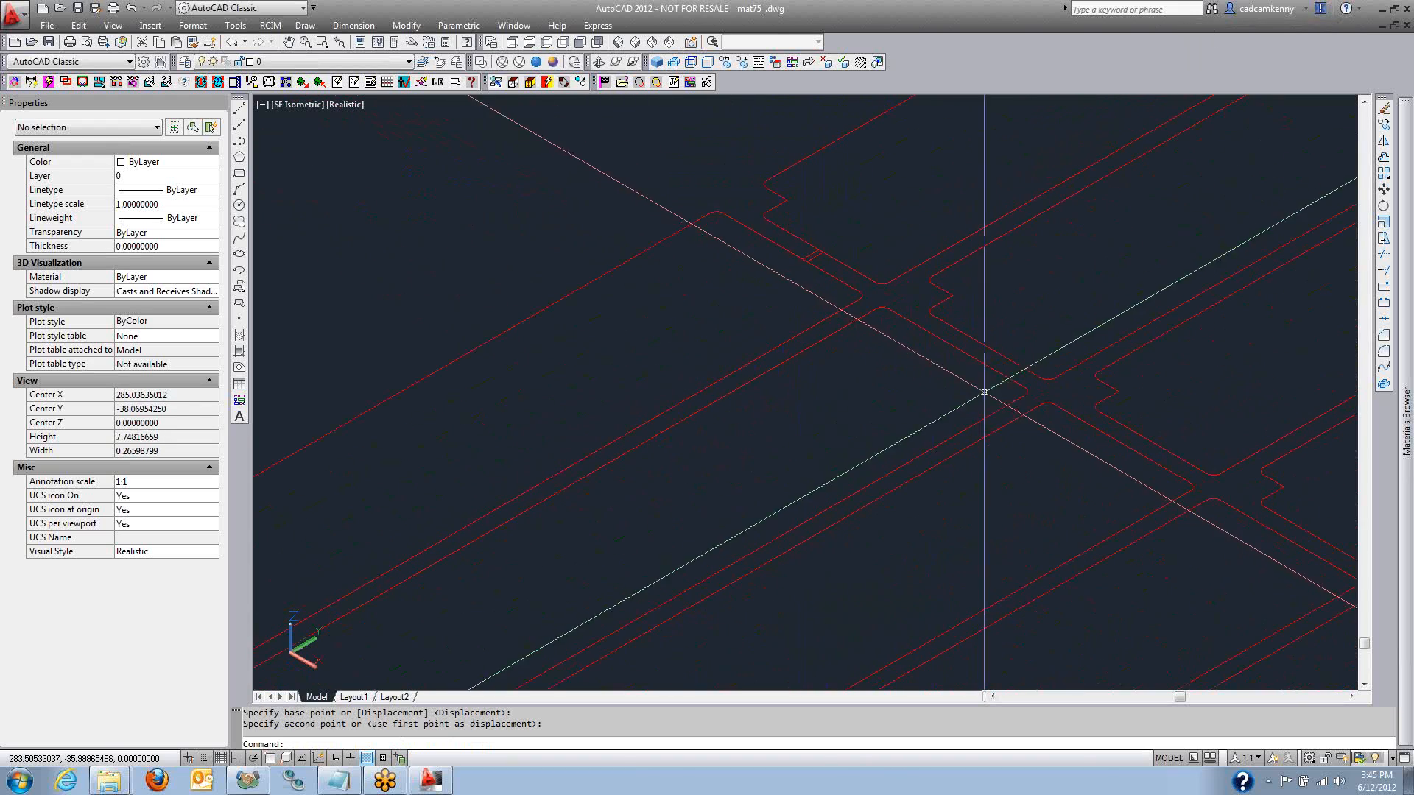
{"action": "scroll", "coordinate": [956, 479], "scroll_direction": "down", "scroll_amount": 4}
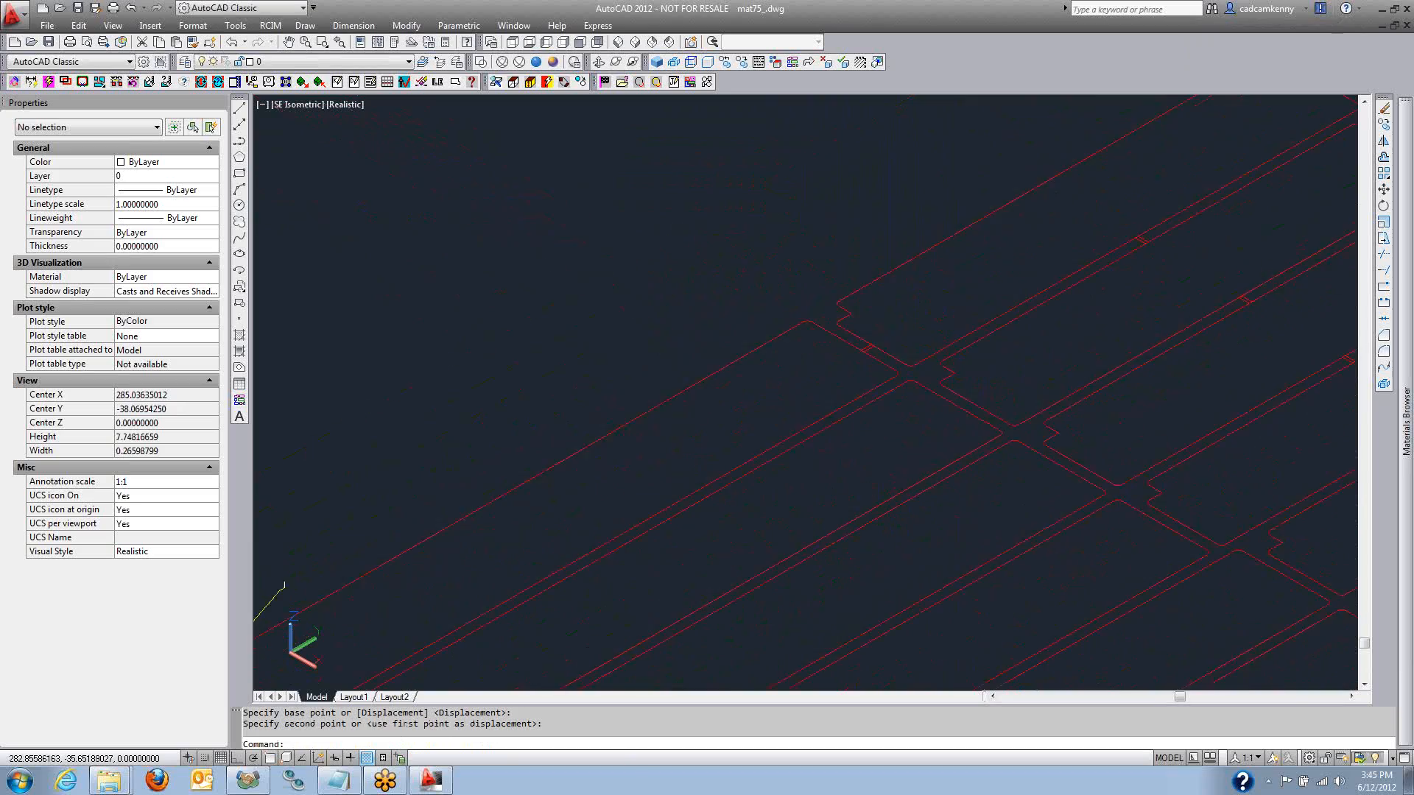
{"action": "middle_click_drag", "start_coordinate": [969, 539], "coordinate": [668, 343]}
{"action": "scroll", "coordinate": [1073, 290], "scroll_direction": "down", "scroll_amount": 4}
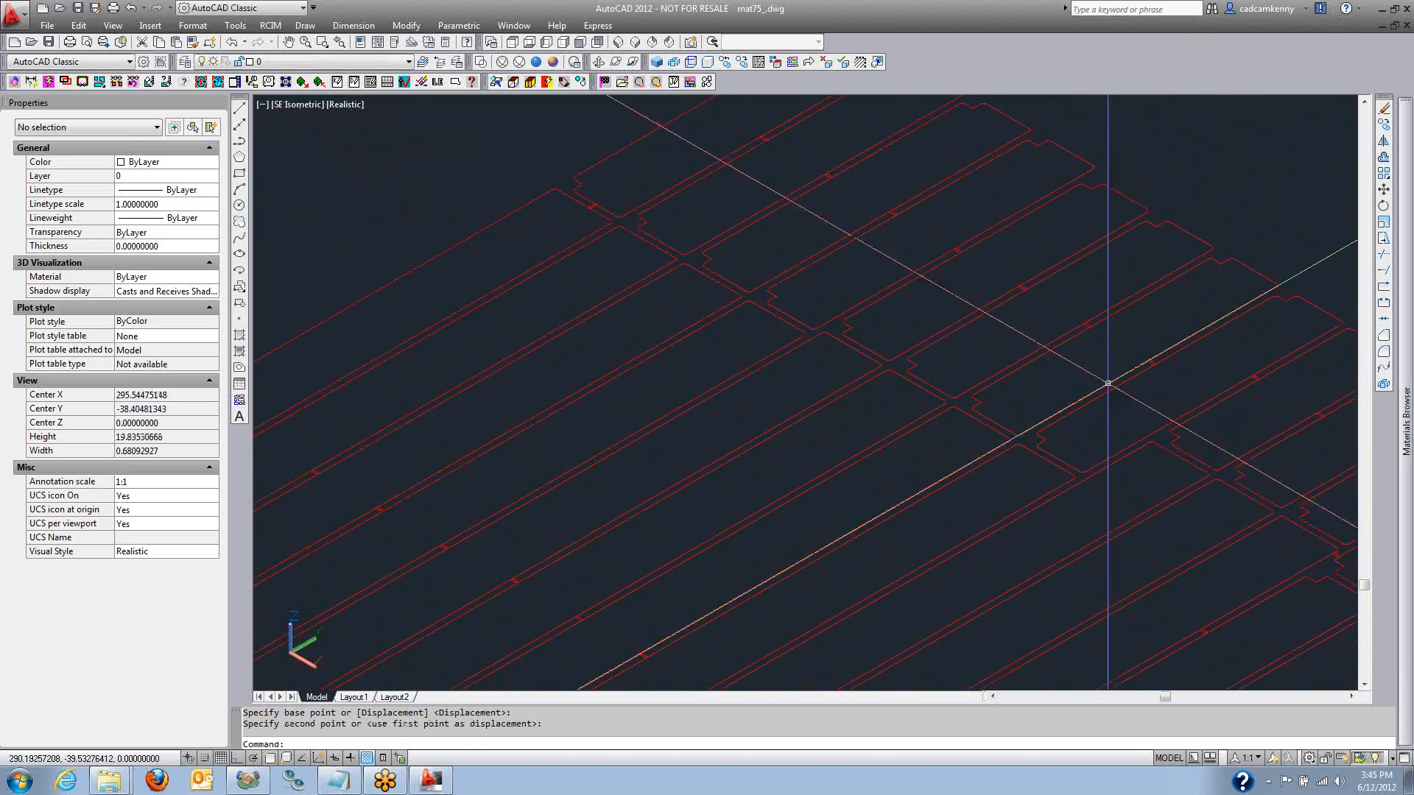
{"action": "middle_click_drag", "start_coordinate": [1137, 480], "coordinate": [697, 259]}
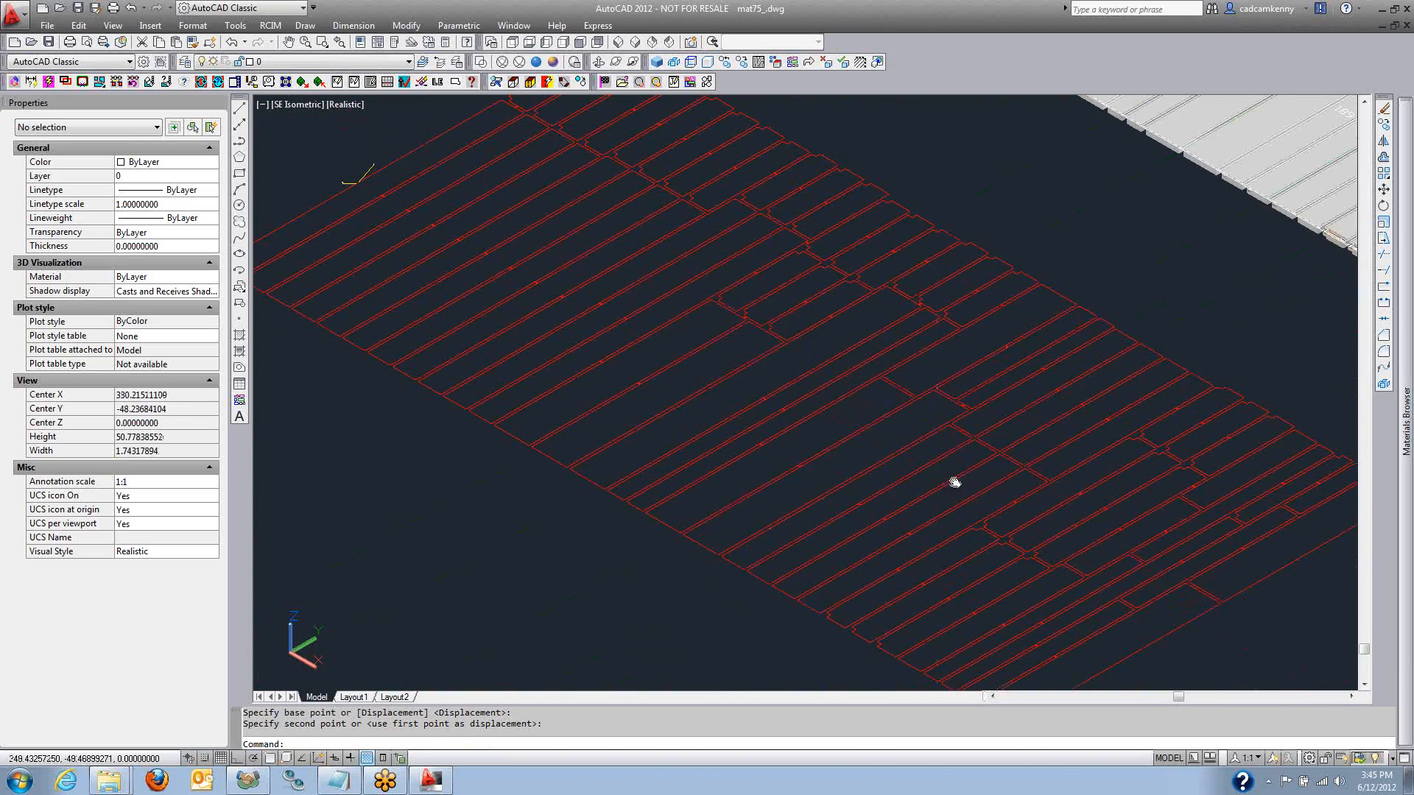
{"action": "middle_click_drag", "start_coordinate": [954, 484], "coordinate": [877, 451]}
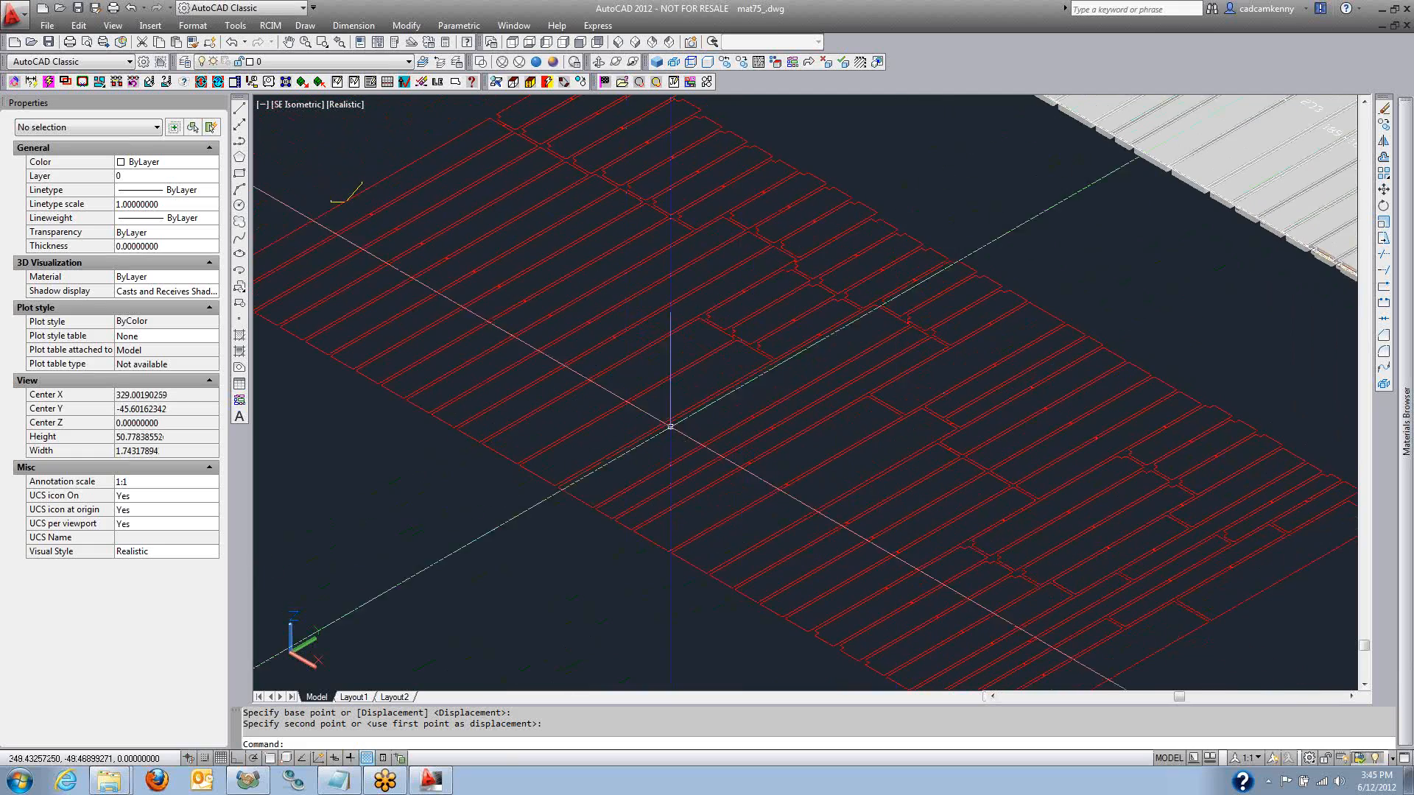
- Return the mat75_.dwg nested sheets to the Top view and close the drawing program without saving changes
{"action": "scroll", "coordinate": [736, 442], "scroll_direction": "down", "scroll_amount": 4}
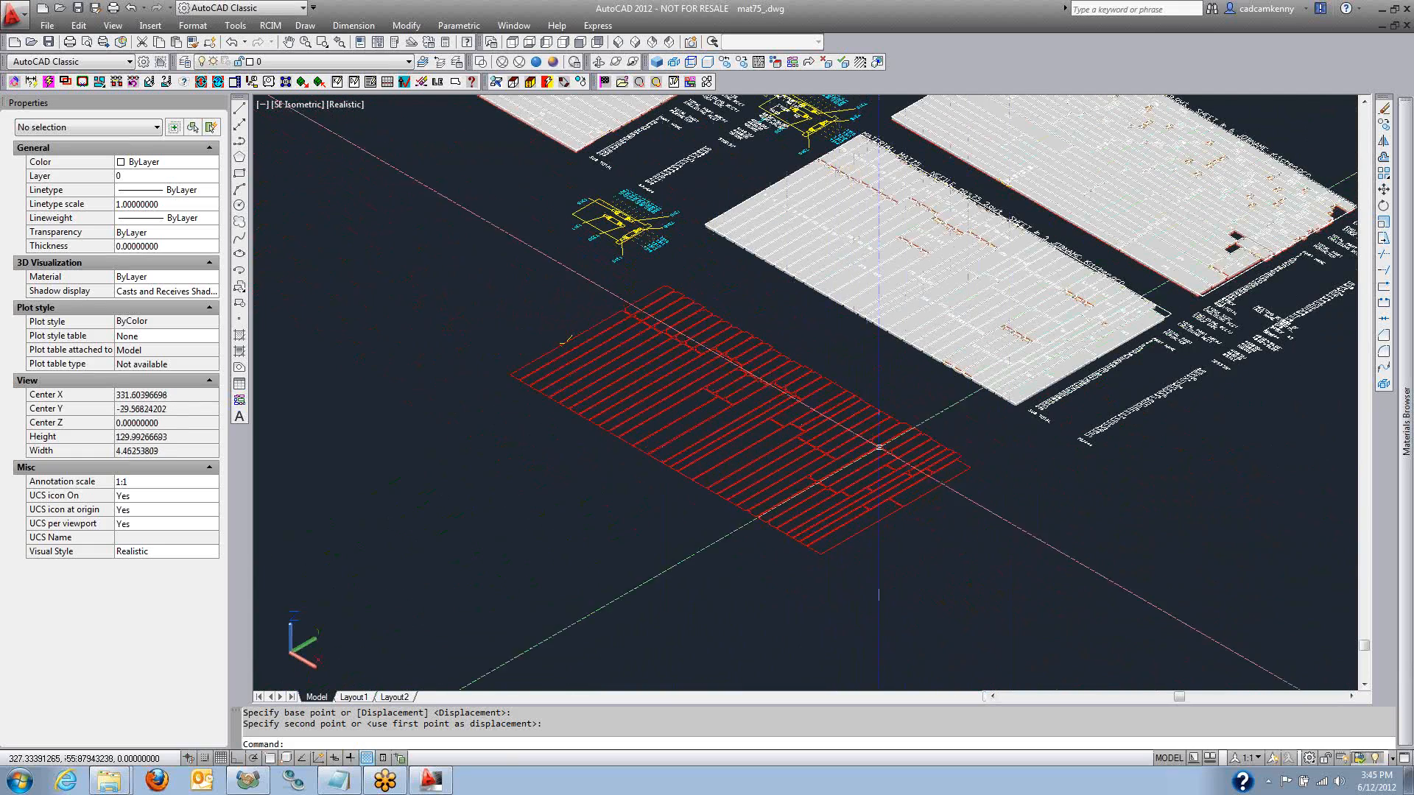
{"action": "mouse_move", "coordinate": [889, 363]}
{"action": "middle_mouse_down"}
{"action": "mouse_move", "coordinate": [725, 368]}
{"action": "mouse_move", "coordinate": [755, 384]}
{"action": "middle_mouse_up"}
{"action": "left_click", "coordinate": [513, 42]}
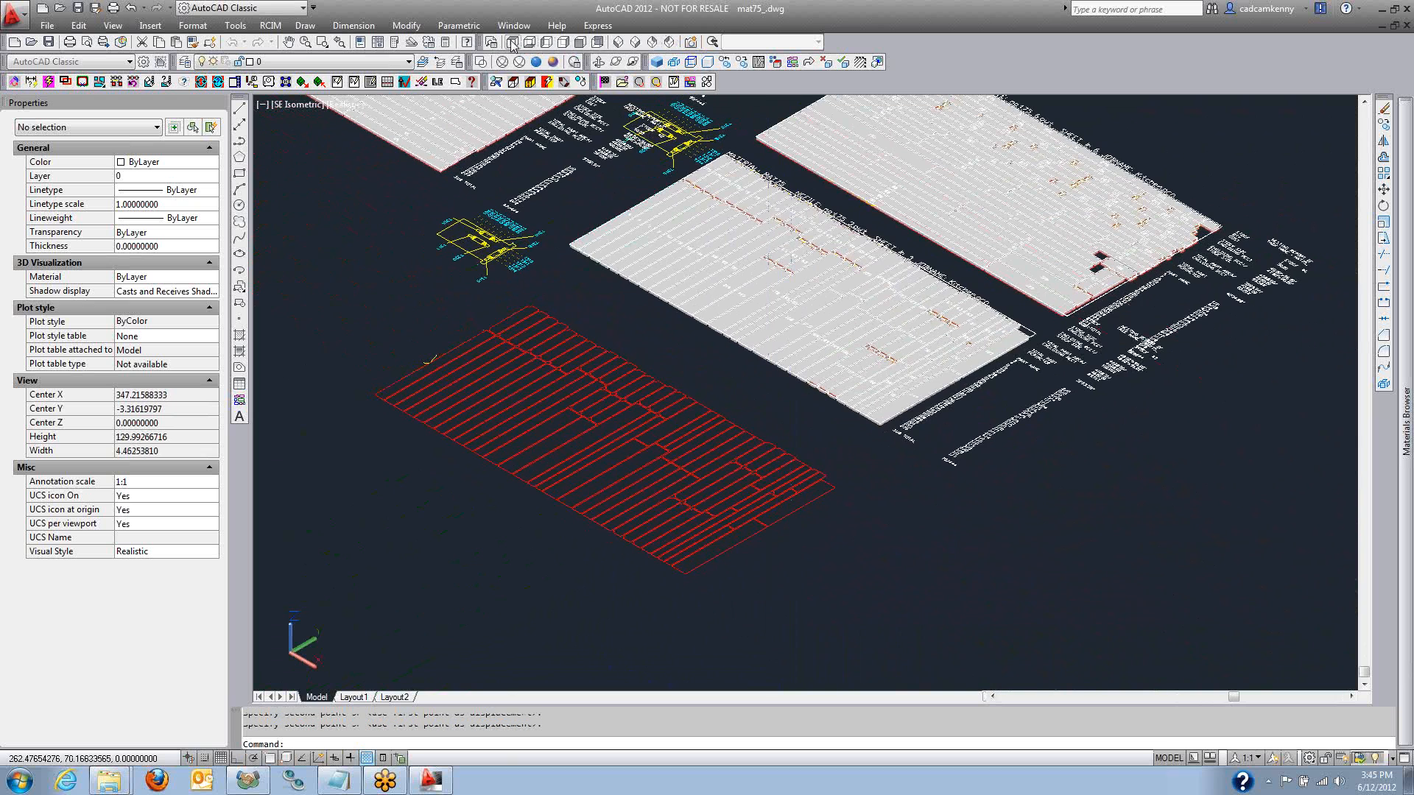
{"action": "left_click", "coordinate": [1403, 8]}
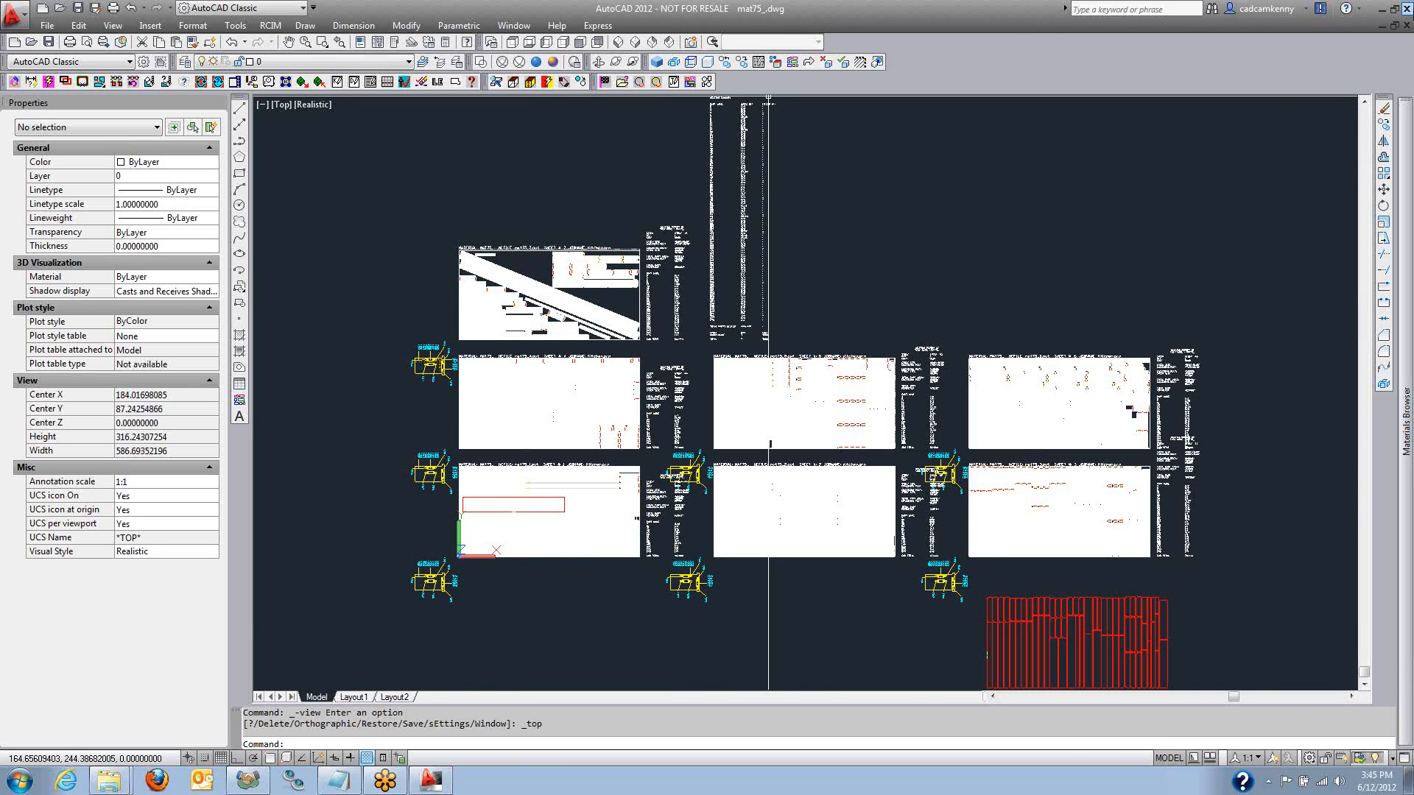
{"action": "left_click", "coordinate": [741, 427]}
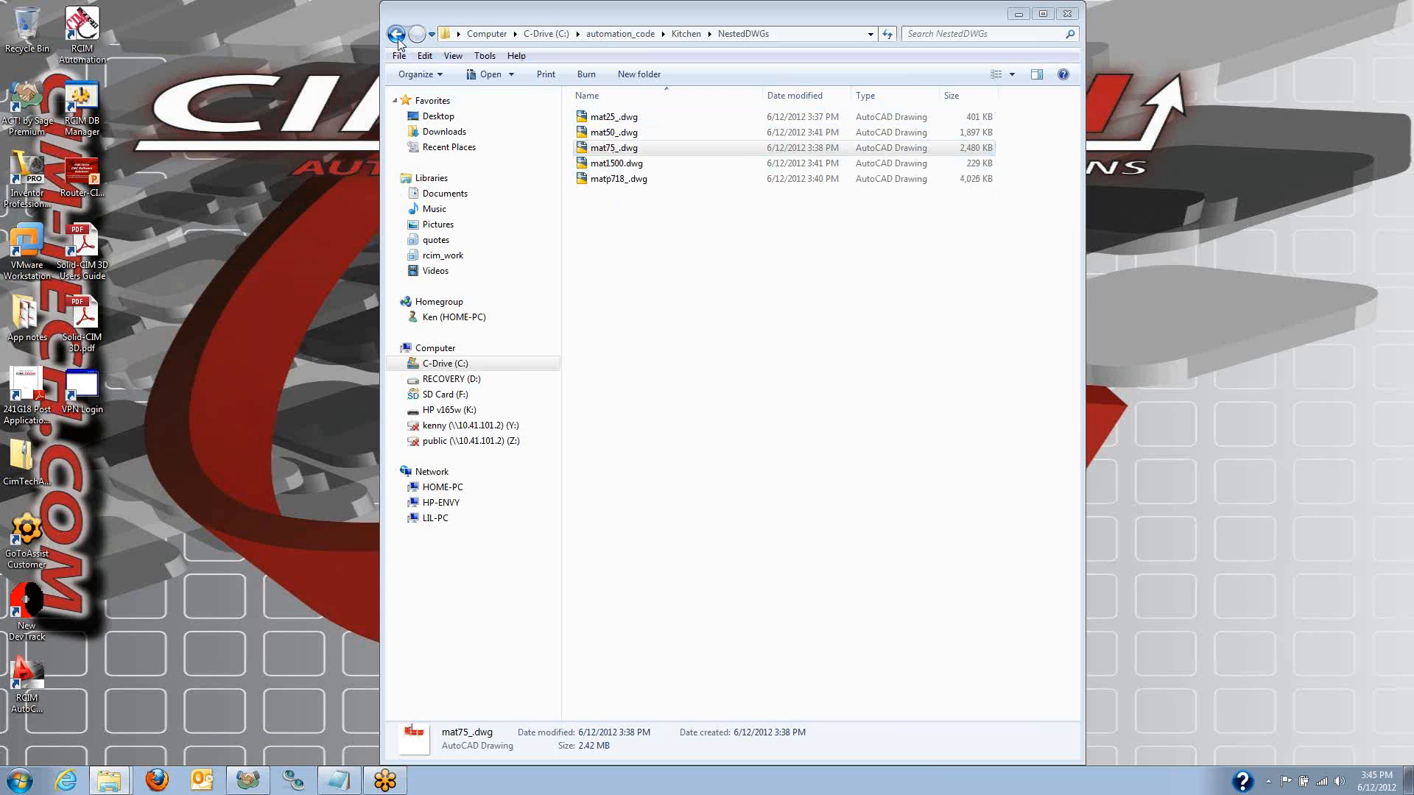
- Open RouterCim.zdl from the Kitchen job's Labels folder and show the print preview of the part labels
{"action": "left_click", "coordinate": [397, 34]}
{"action": "double_click", "coordinate": [602, 163]}
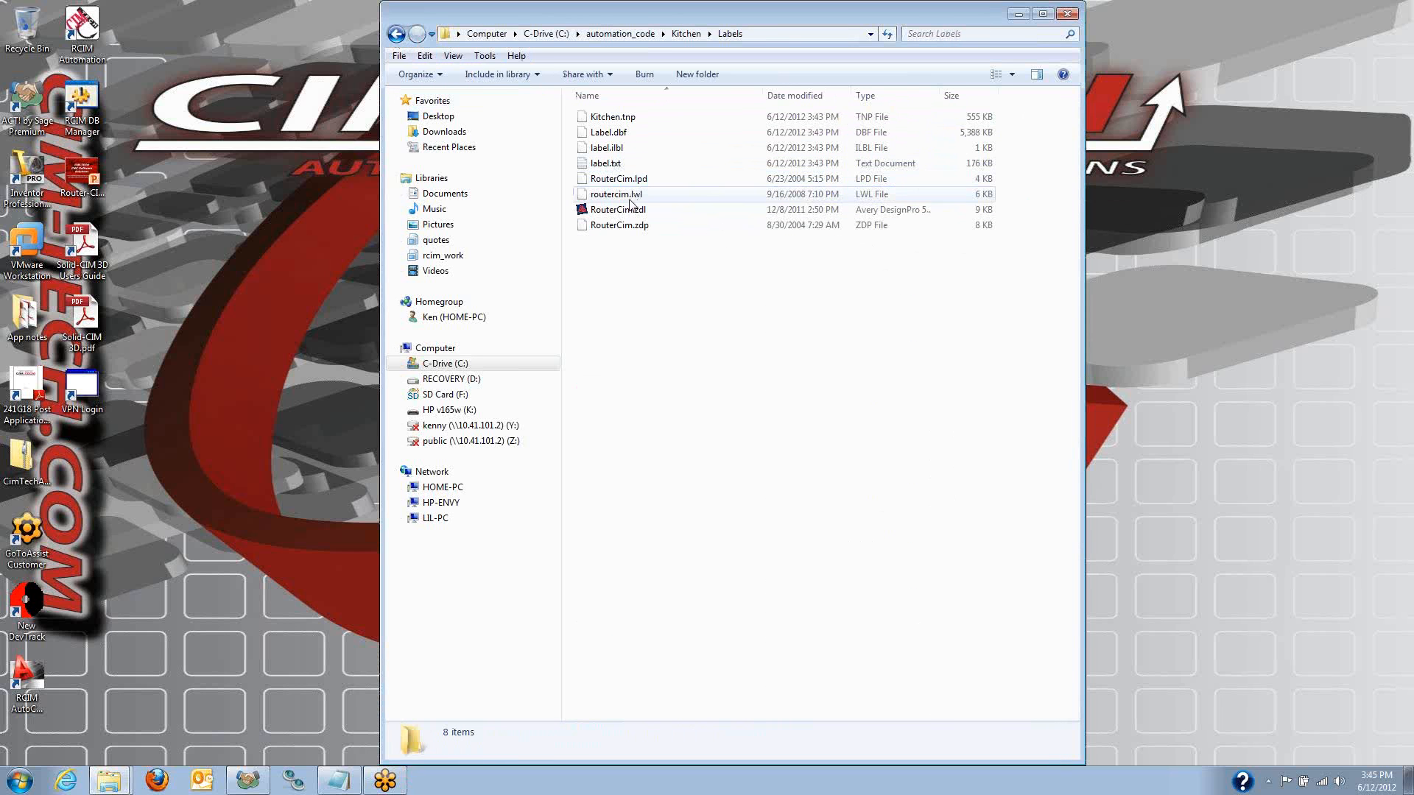
{"action": "double_click", "coordinate": [637, 210]}
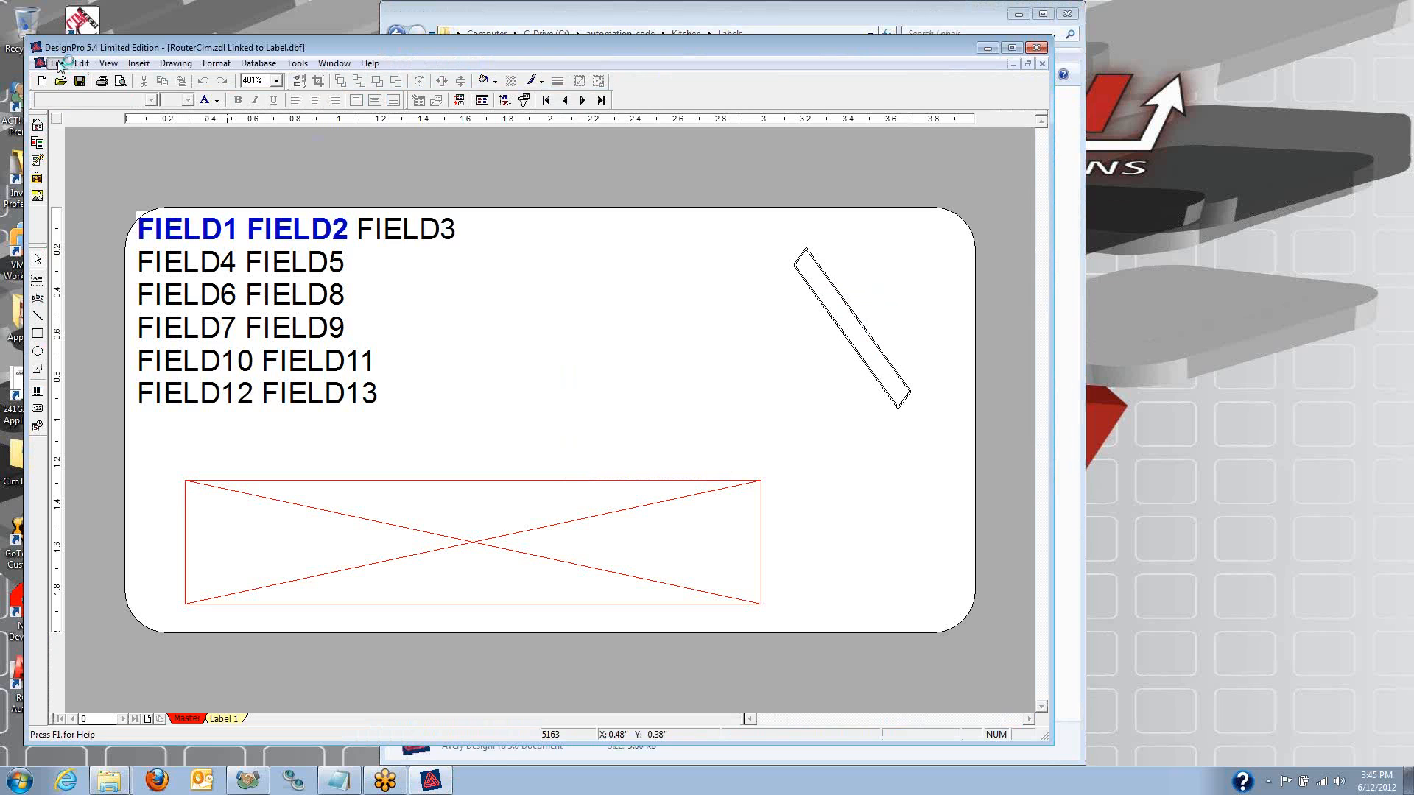
{"action": "left_click", "coordinate": [57, 63]}
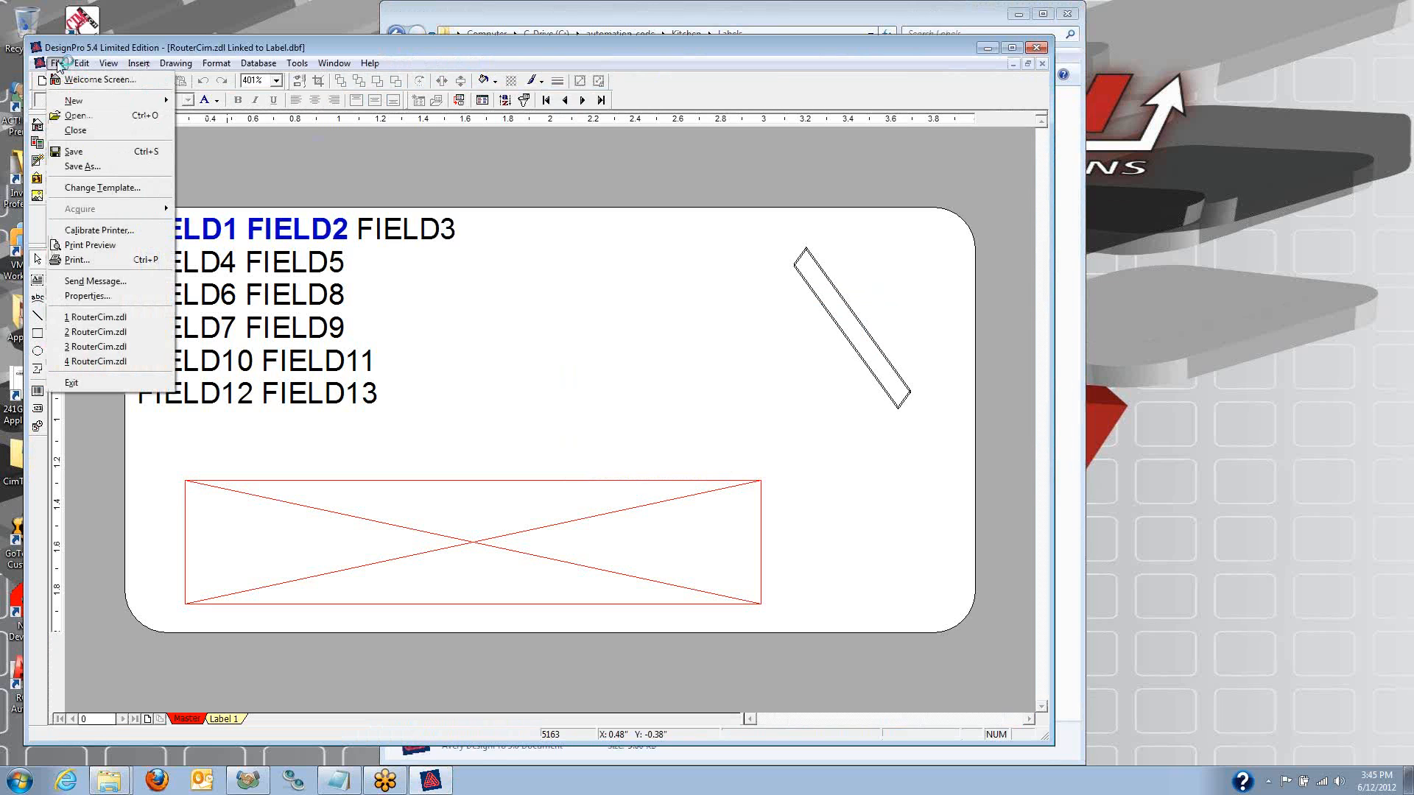
{"action": "left_click", "coordinate": [171, 243]}
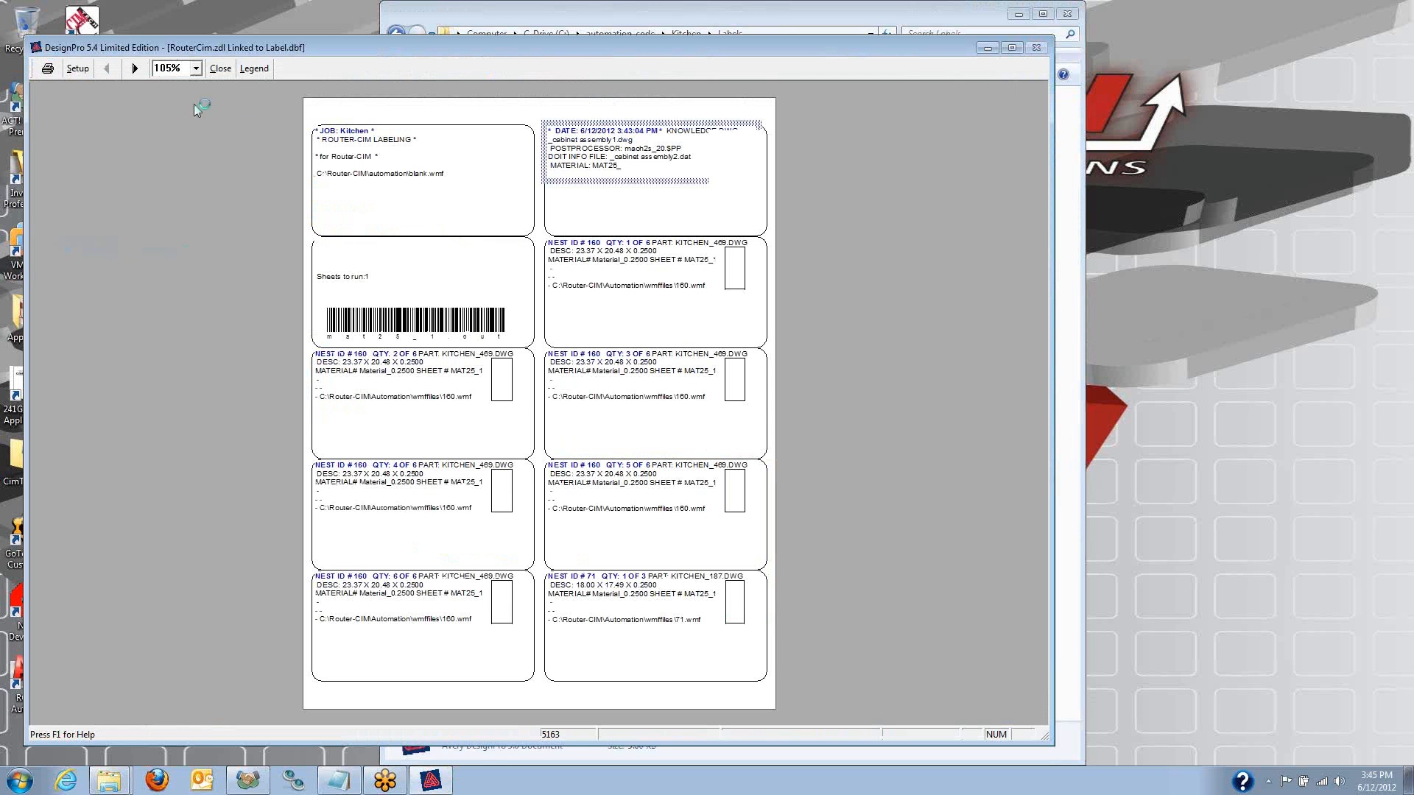
- Page forward through the part label print preview, then close the preview and the label program
{"action": "left_click", "coordinate": [135, 69]}
{"action": "left_click", "coordinate": [135, 69]}
{"action": "left_click", "coordinate": [135, 68]}
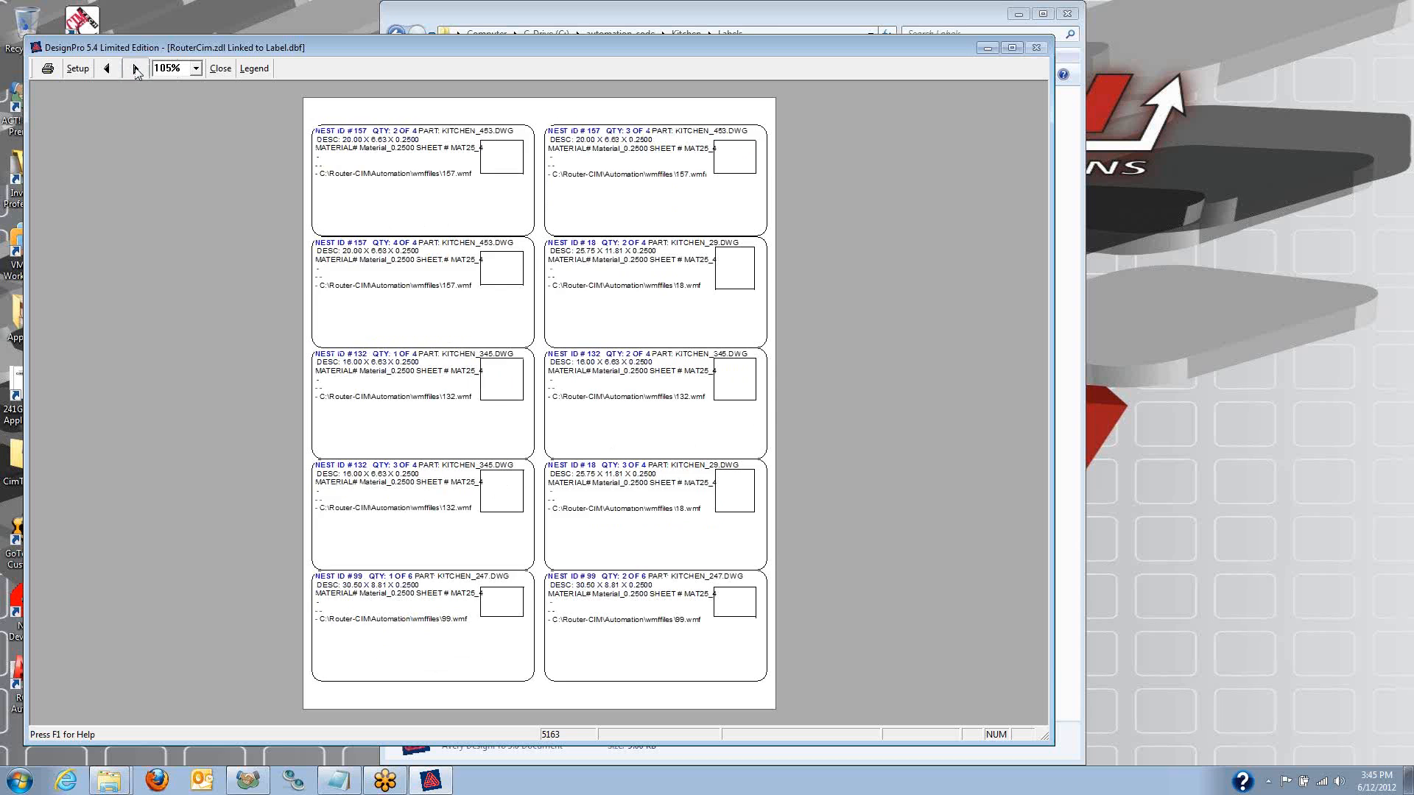
{"action": "left_click", "coordinate": [135, 69]}
{"action": "left_click", "coordinate": [135, 69]}
{"action": "left_click", "coordinate": [134, 69]}
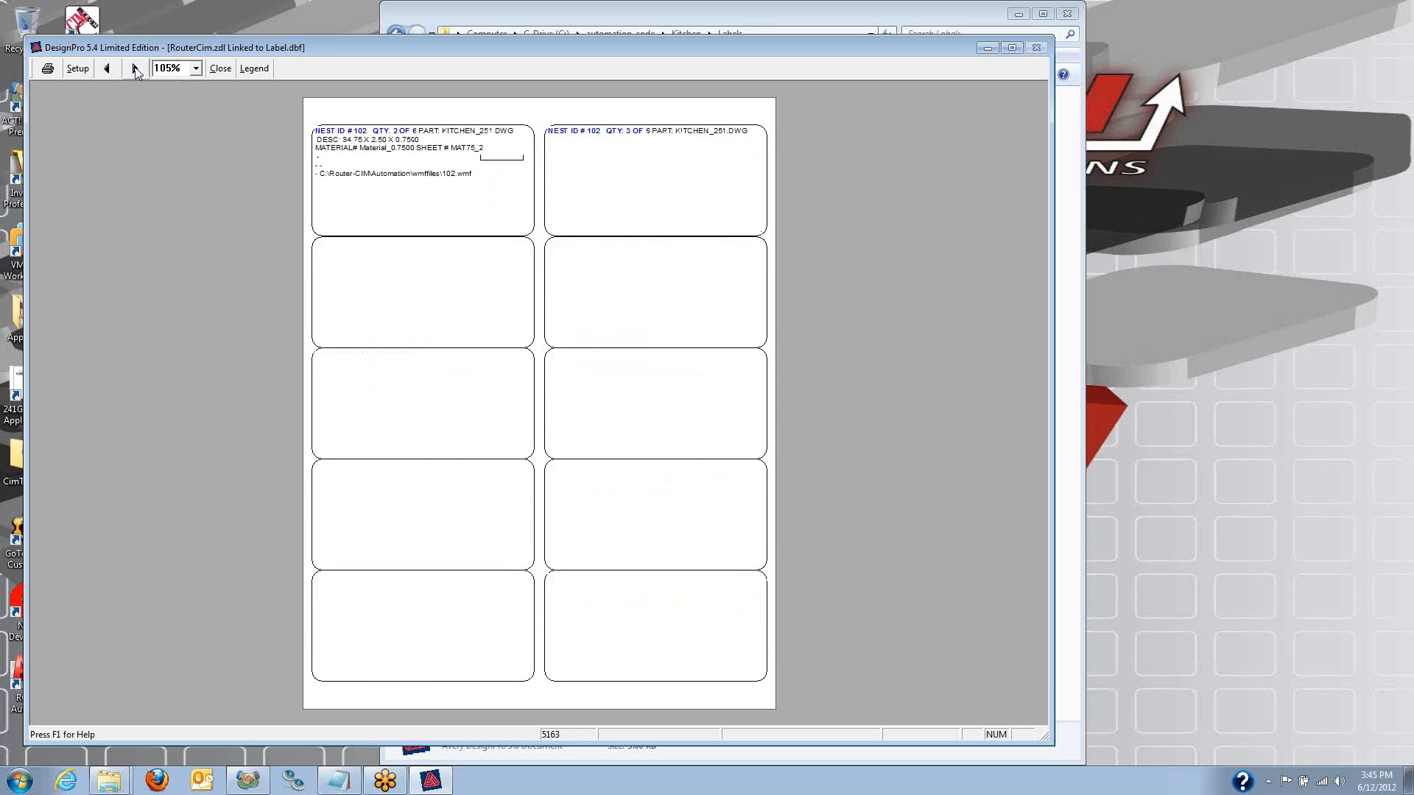
{"action": "left_click", "coordinate": [136, 72]}
{"action": "left_click", "coordinate": [135, 72]}
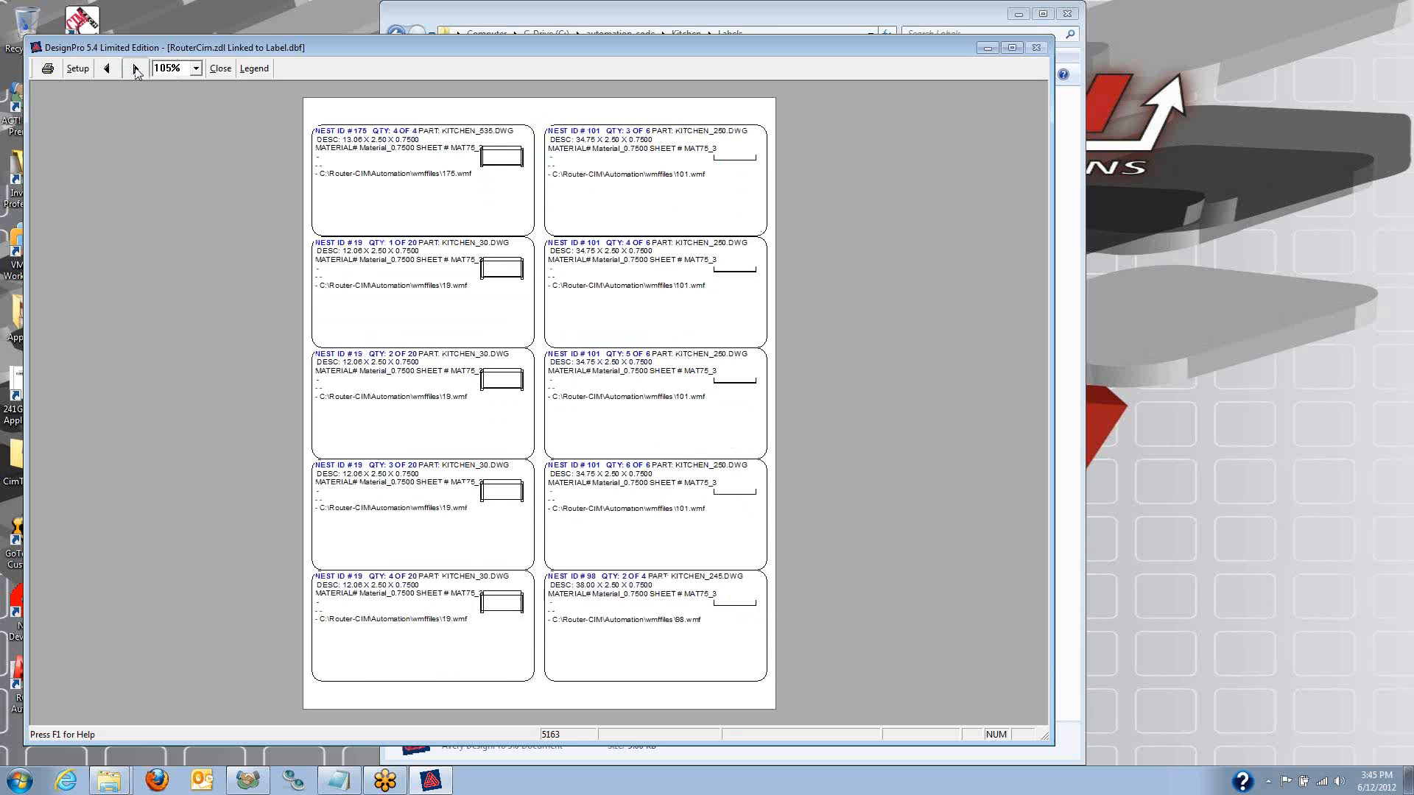
{"action": "left_click", "coordinate": [135, 71]}
{"action": "left_click", "coordinate": [135, 68]}
{"action": "left_click", "coordinate": [134, 69]}
{"action": "left_click", "coordinate": [135, 68]}
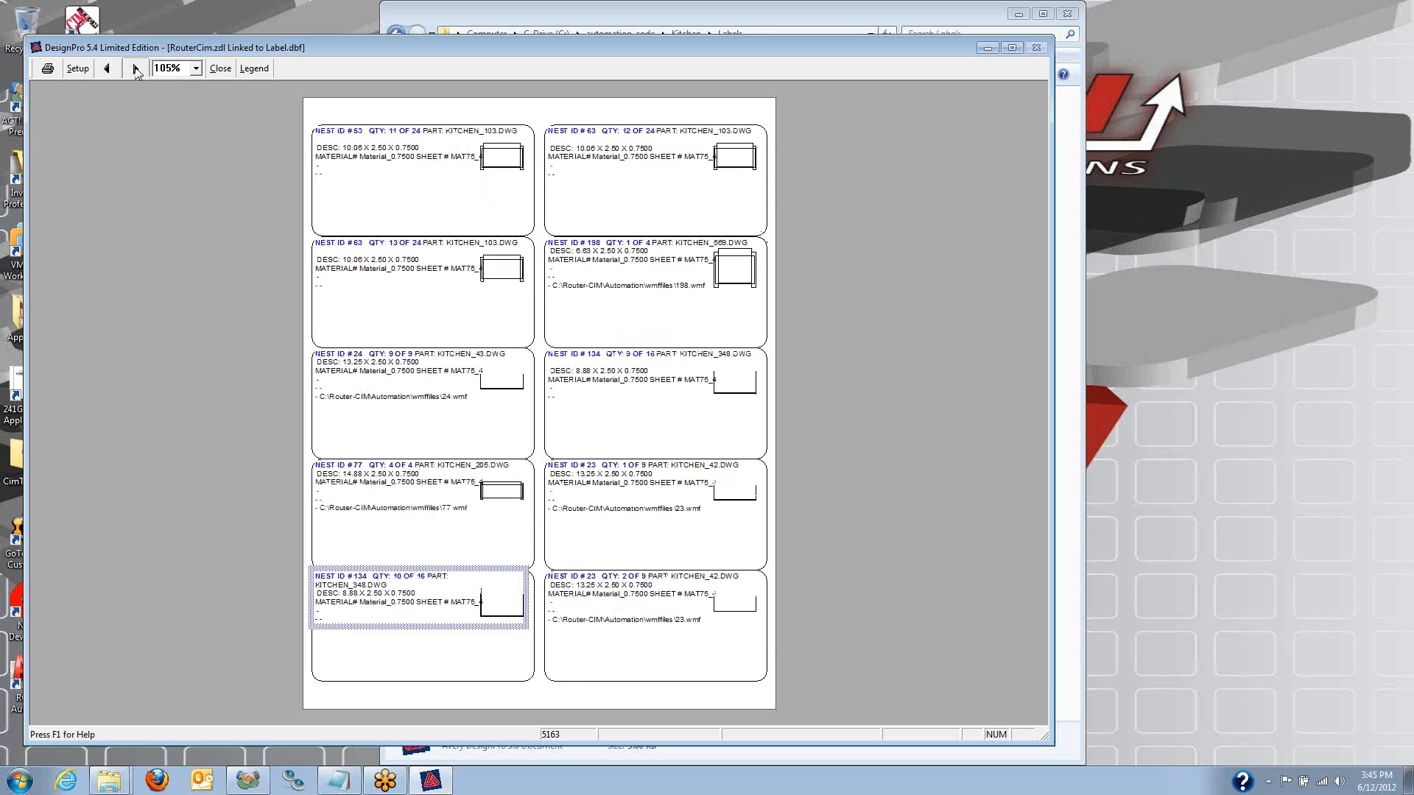
{"action": "left_click", "coordinate": [135, 68]}
{"action": "left_click", "coordinate": [135, 68]}
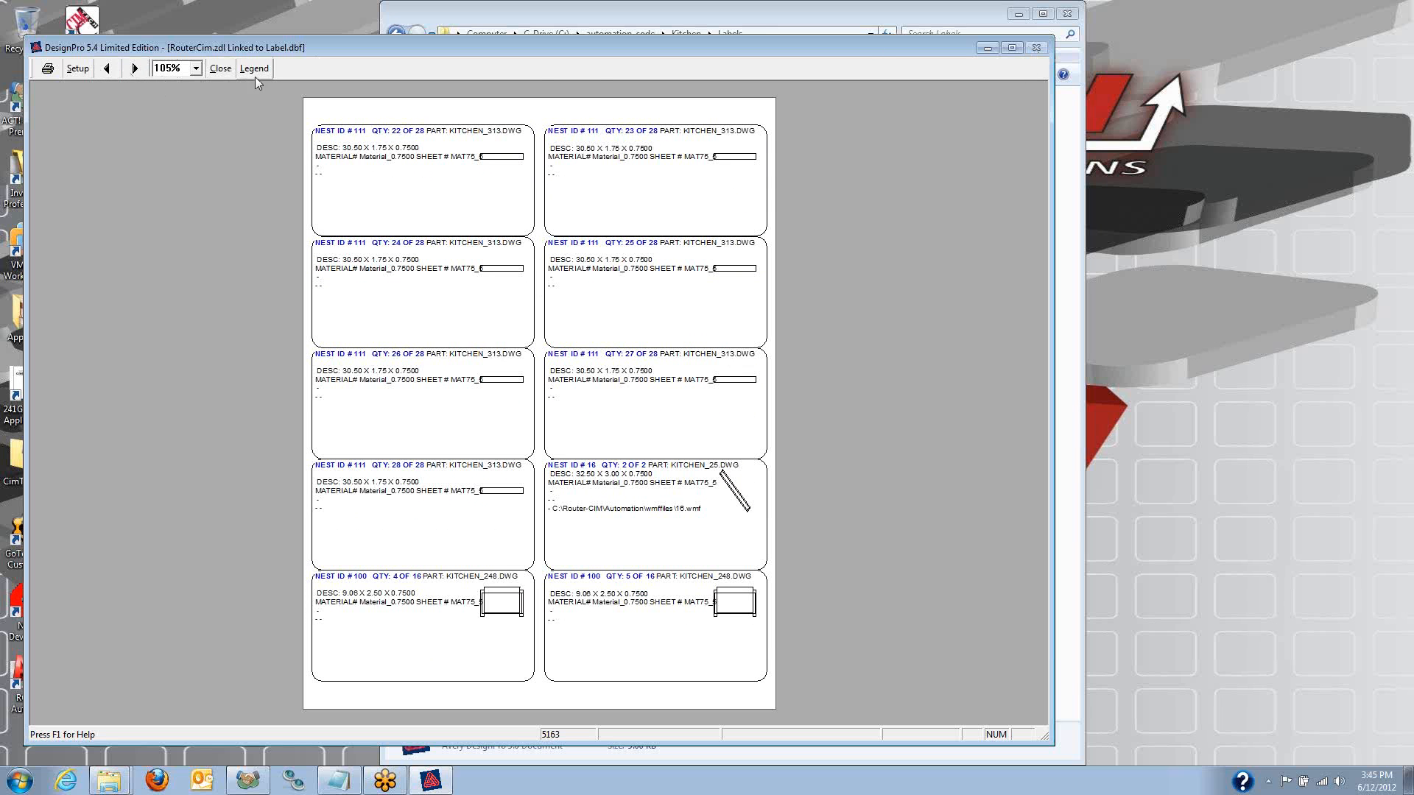
{"action": "left_click", "coordinate": [220, 67]}
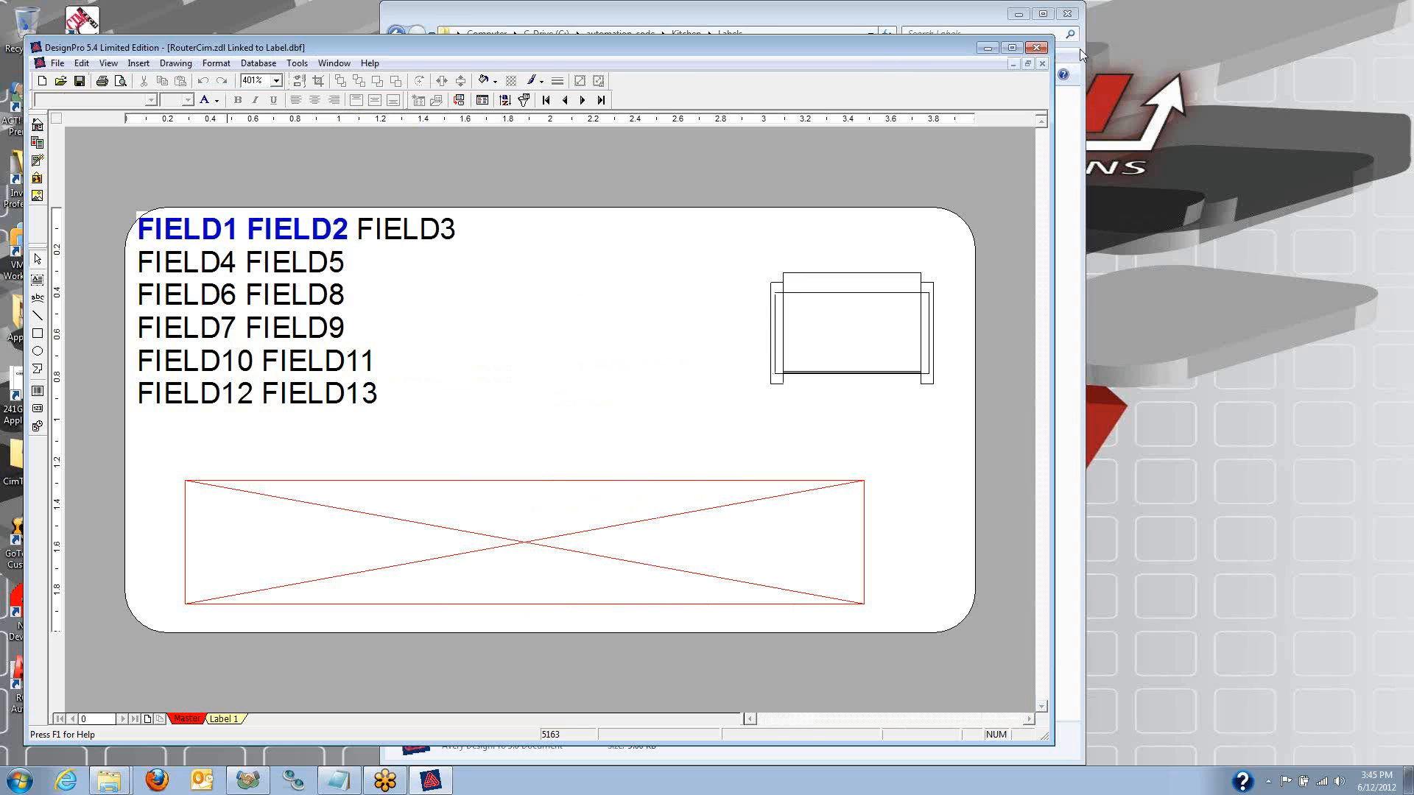
{"action": "left_click", "coordinate": [1037, 48]}
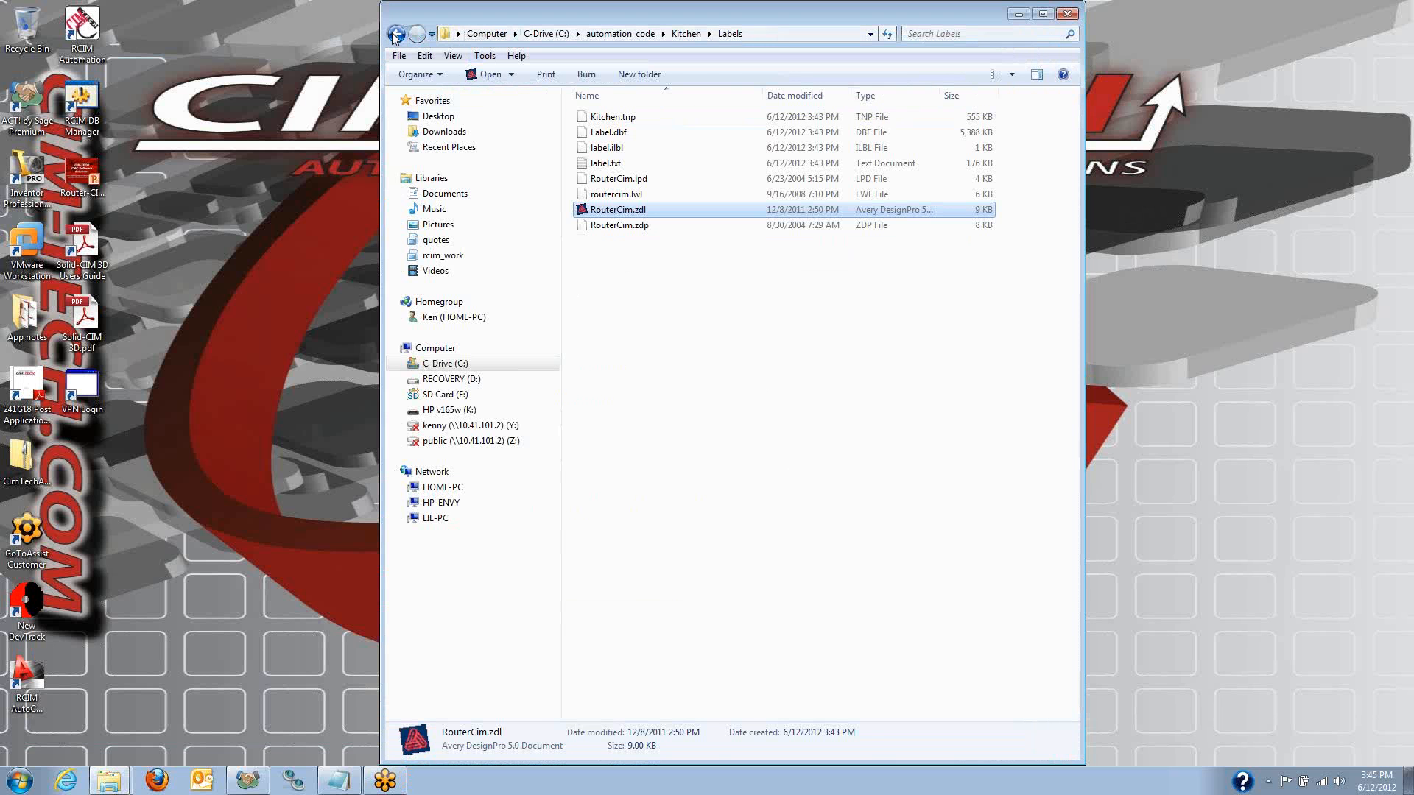
- Open the Kitchen.xls report from the Kitchen job's SummaryReport folder
{"action": "left_click", "coordinate": [396, 33]}
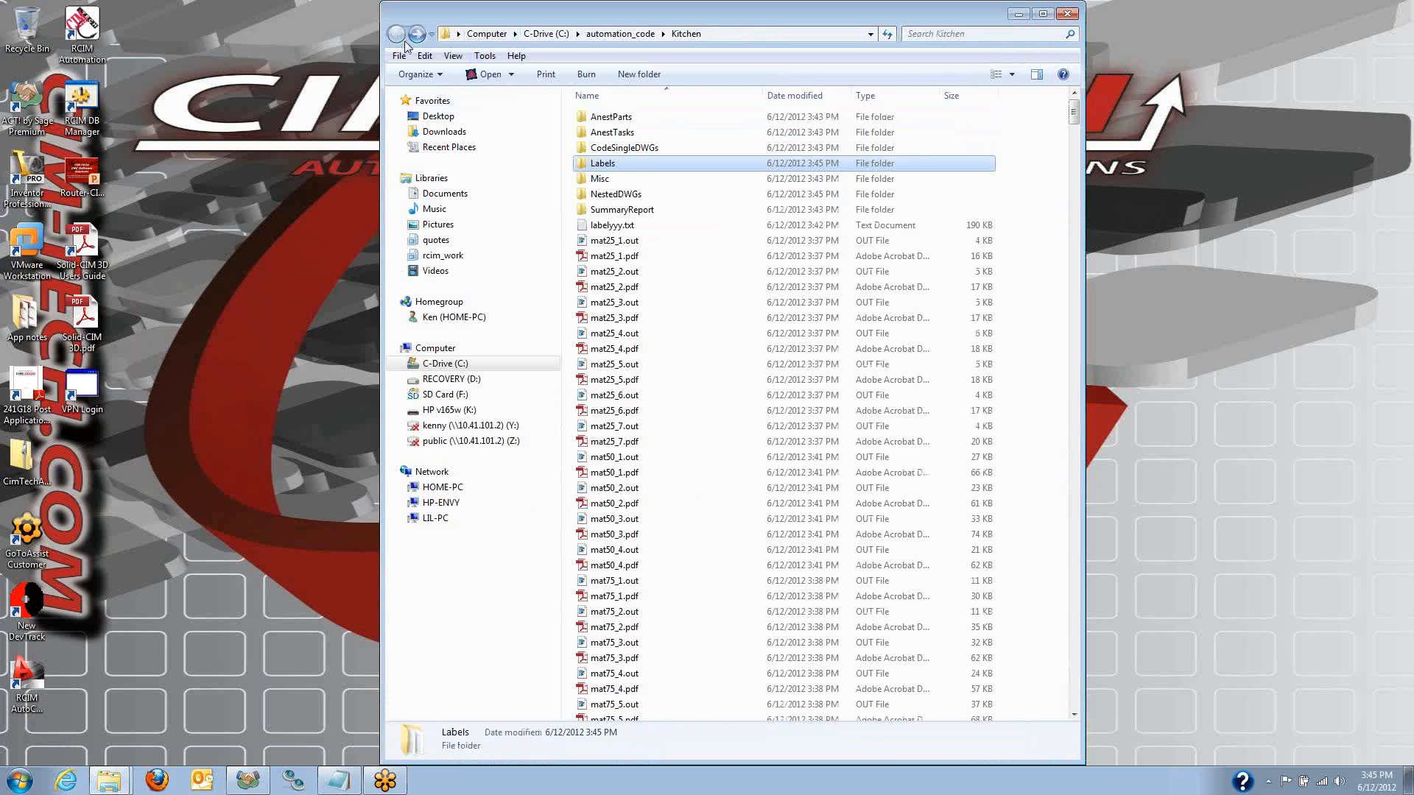
{"action": "double_click", "coordinate": [615, 209]}
{"action": "double_click", "coordinate": [611, 131]}
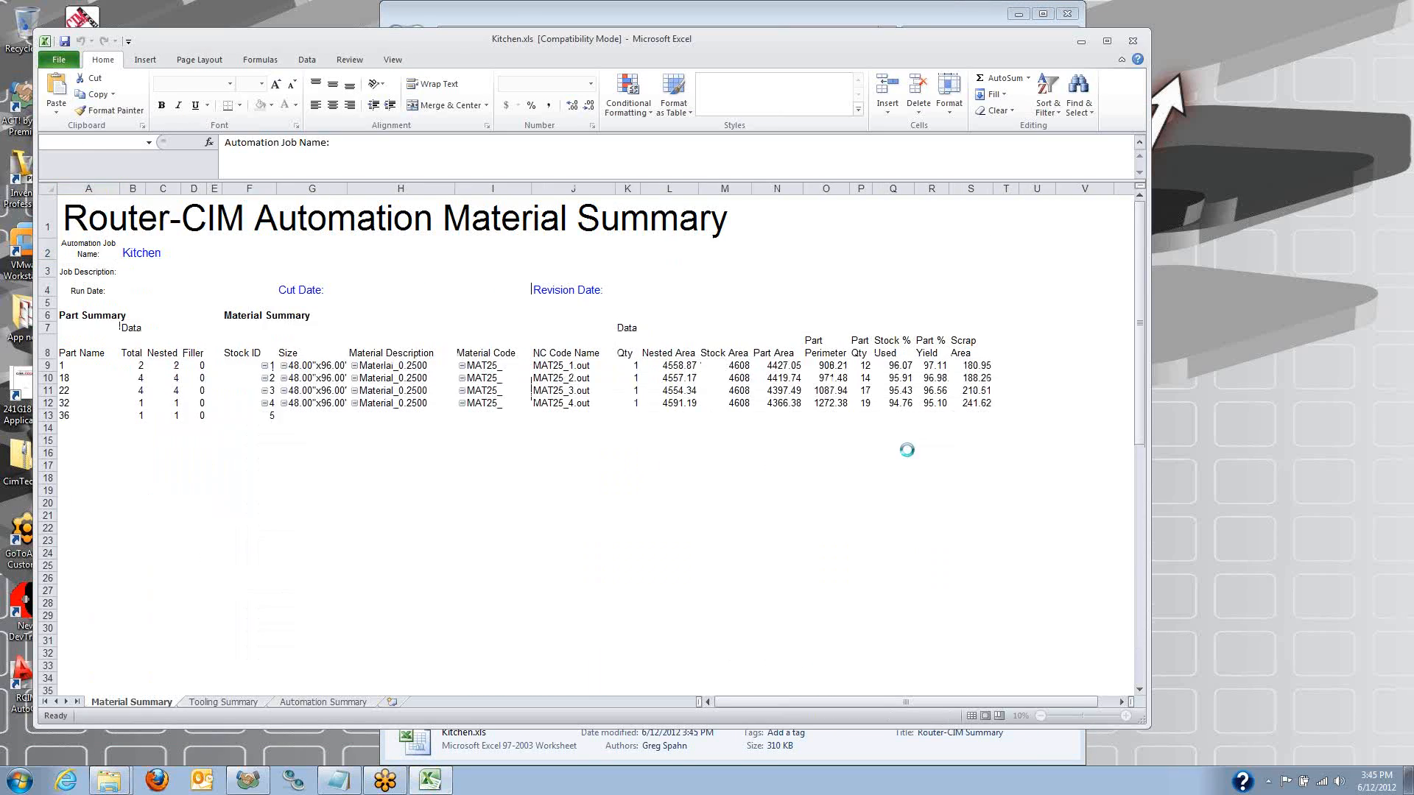
- Review the Material Summary sheet from the stock usage and part yield rows down to the nested sheet drawings
{"action": "scroll", "coordinate": [930, 295], "scroll_direction": "up", "scroll_amount": 5}
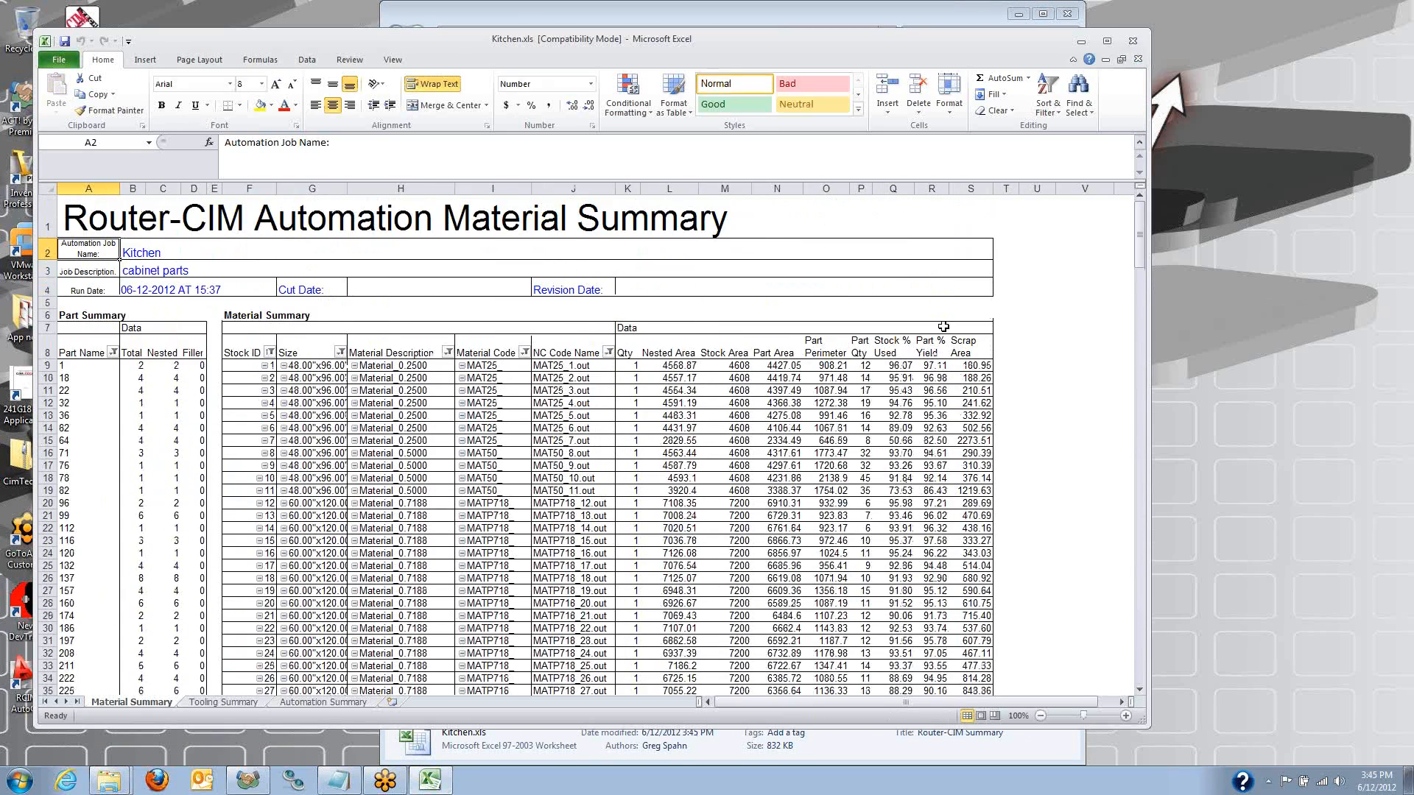
{"action": "scroll", "coordinate": [939, 307], "scroll_direction": "down", "scroll_amount": 2}
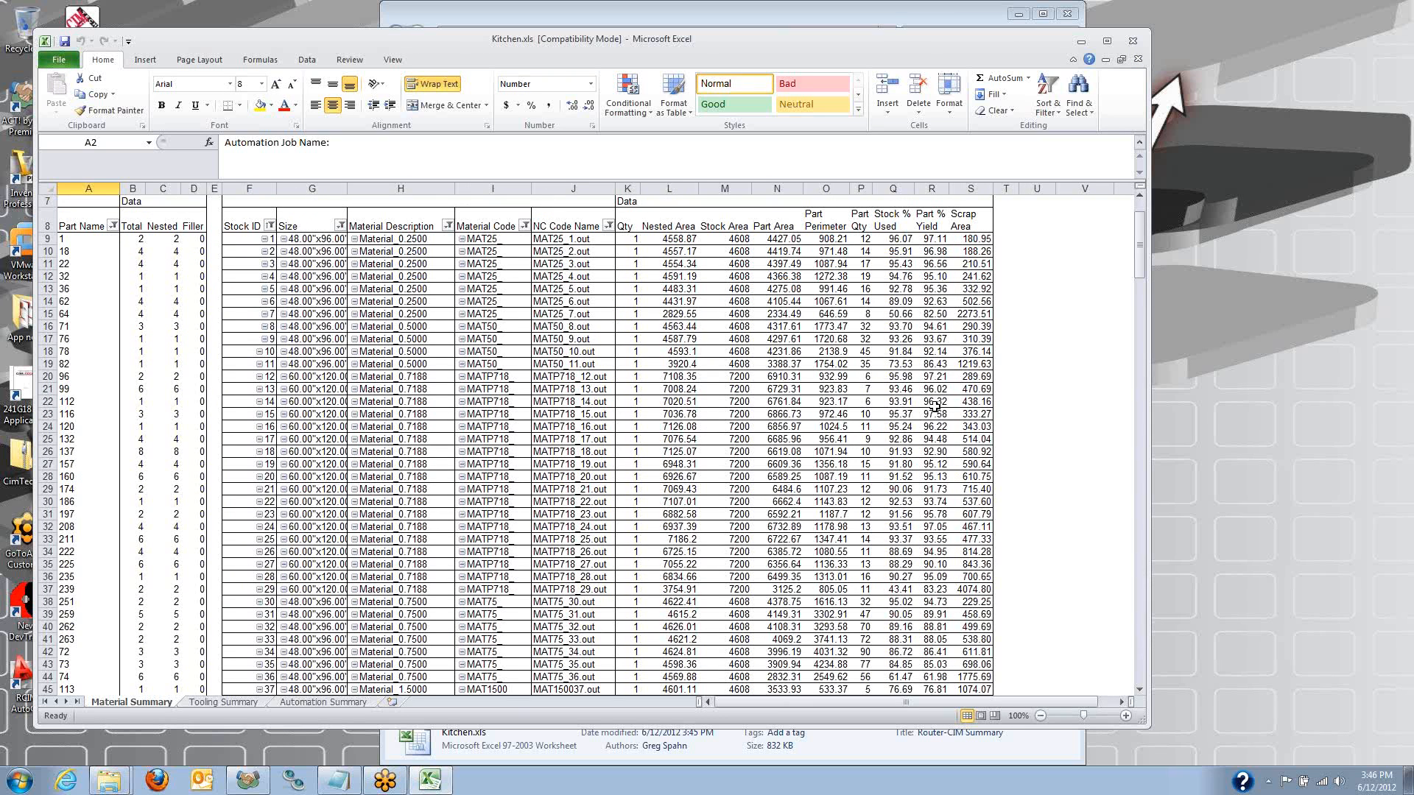
{"action": "scroll", "coordinate": [943, 441], "scroll_direction": "down", "scroll_amount": 1}
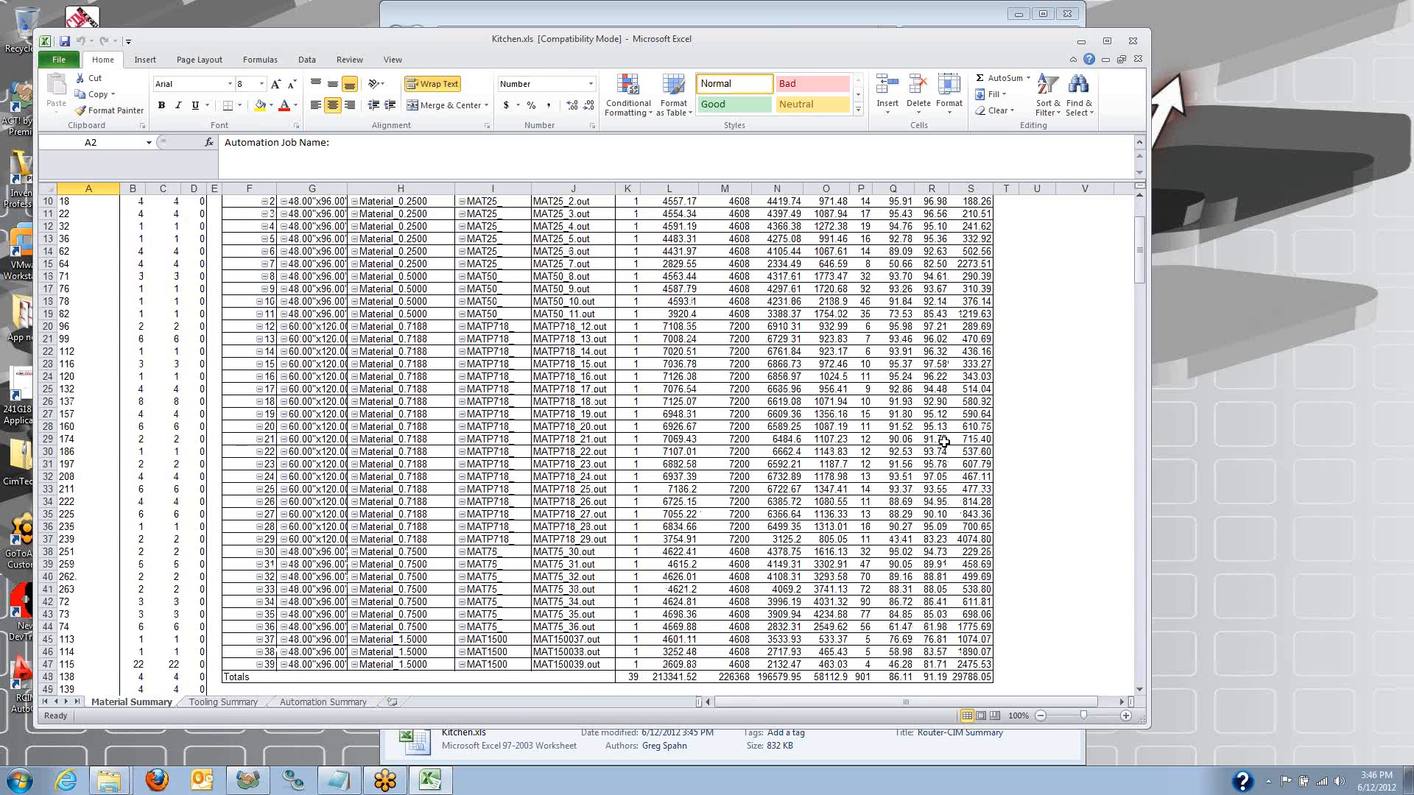
{"action": "scroll", "coordinate": [934, 627], "scroll_direction": "down", "scroll_amount": 13}
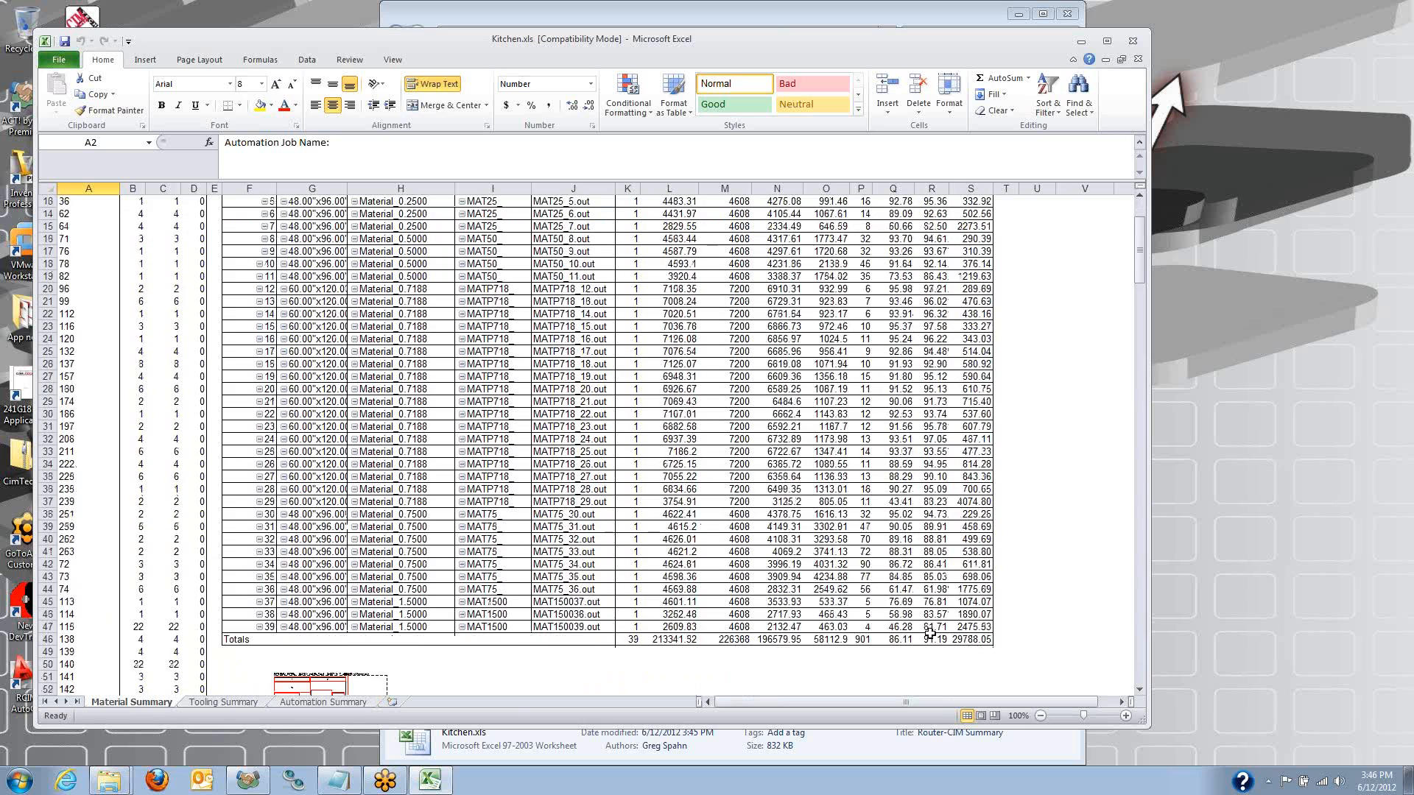
{"action": "scroll", "coordinate": [403, 429], "scroll_direction": "down", "scroll_amount": 1}
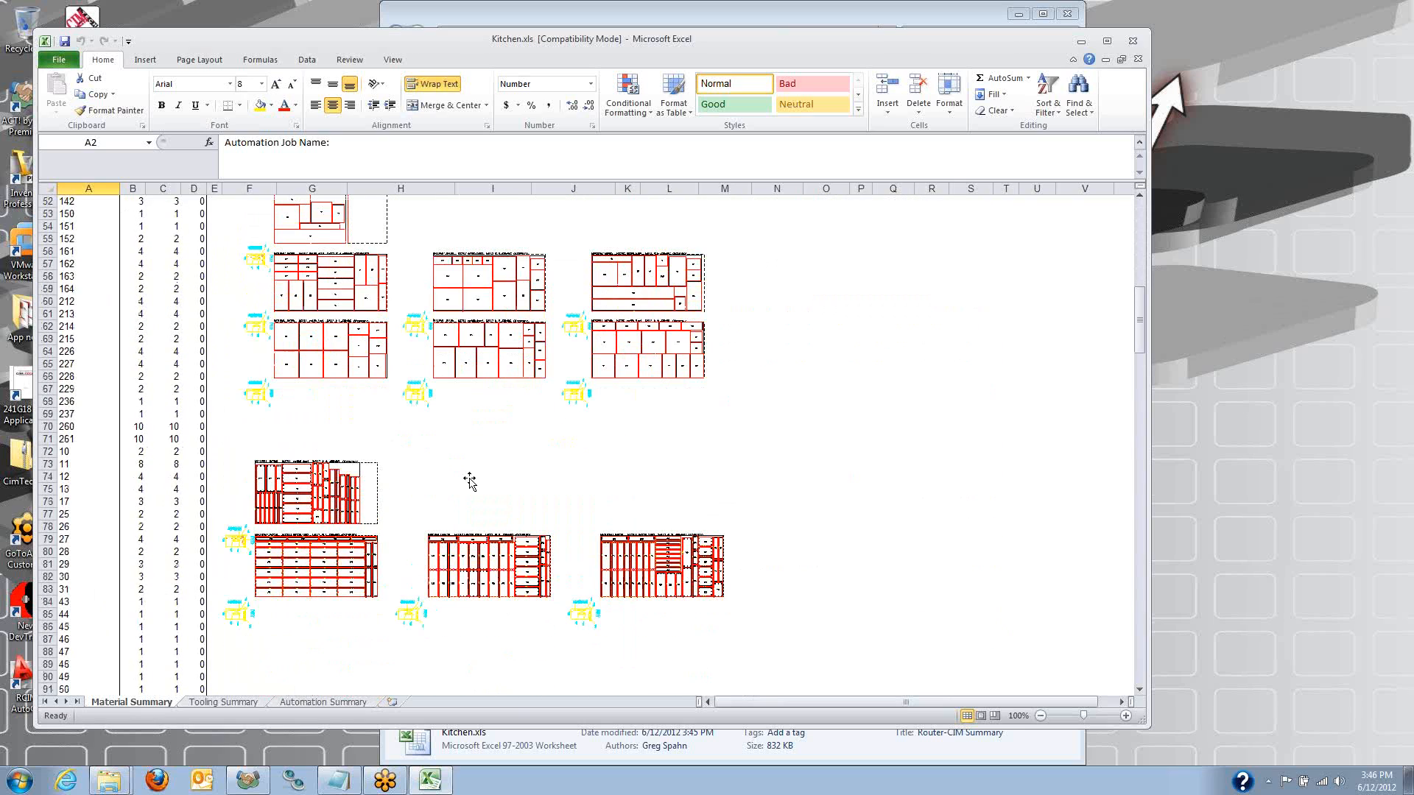
- Review the Tooling Summary sheet, highlighting tool 2's cutting row at feed rate 750 and reading on through the tool totals
{"action": "left_click", "coordinate": [238, 701]}
{"action": "scroll", "coordinate": [324, 331], "scroll_direction": "down", "scroll_amount": 6}
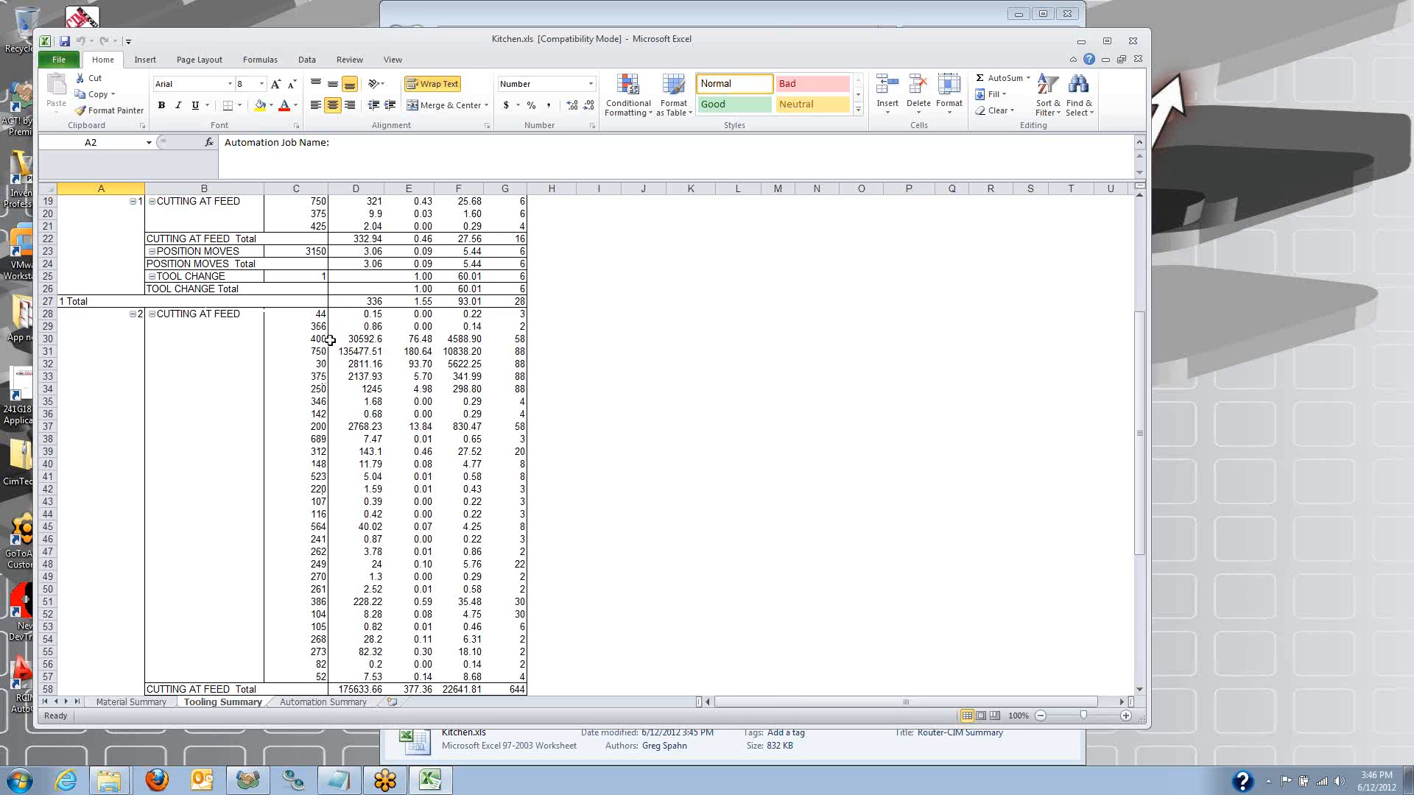
{"action": "left_click_drag", "start_coordinate": [322, 351], "coordinate": [488, 351]}
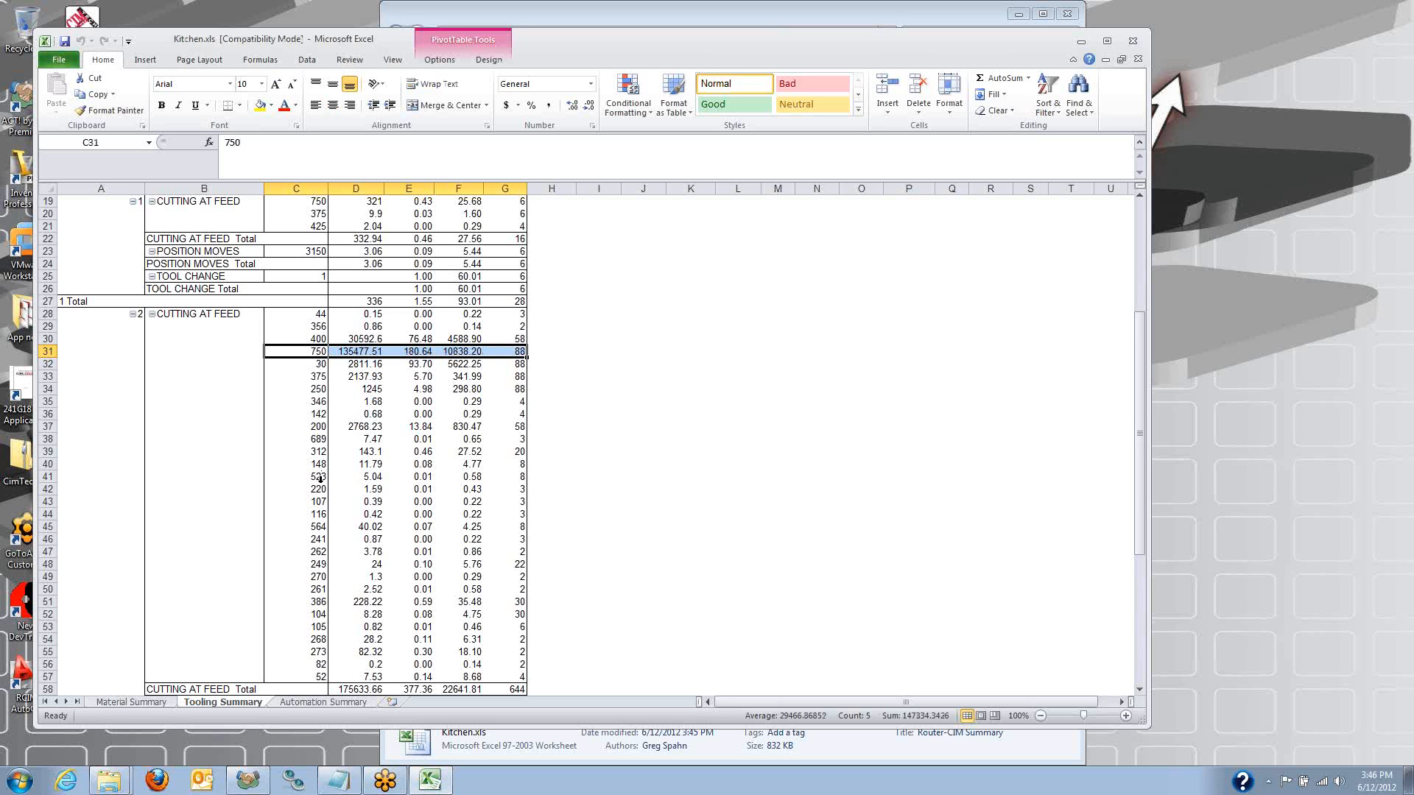
{"action": "scroll", "coordinate": [311, 556], "scroll_direction": "down", "scroll_amount": 10}
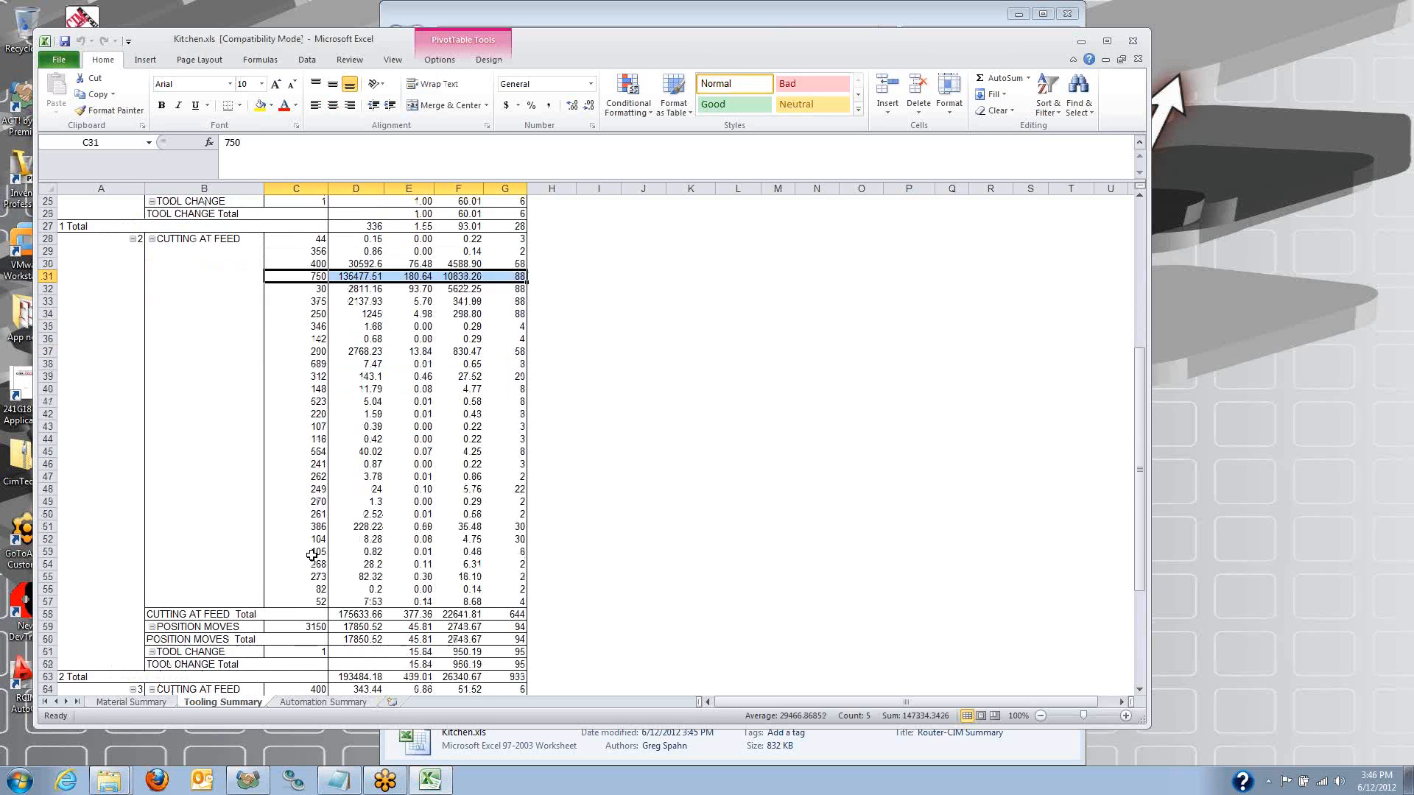
- Review the Automation Summary sheet down to the total job cycle time and close the workbook
{"action": "left_click", "coordinate": [324, 703]}
{"action": "left_click_drag", "start_coordinate": [1140, 245], "coordinate": [1140, 656]}
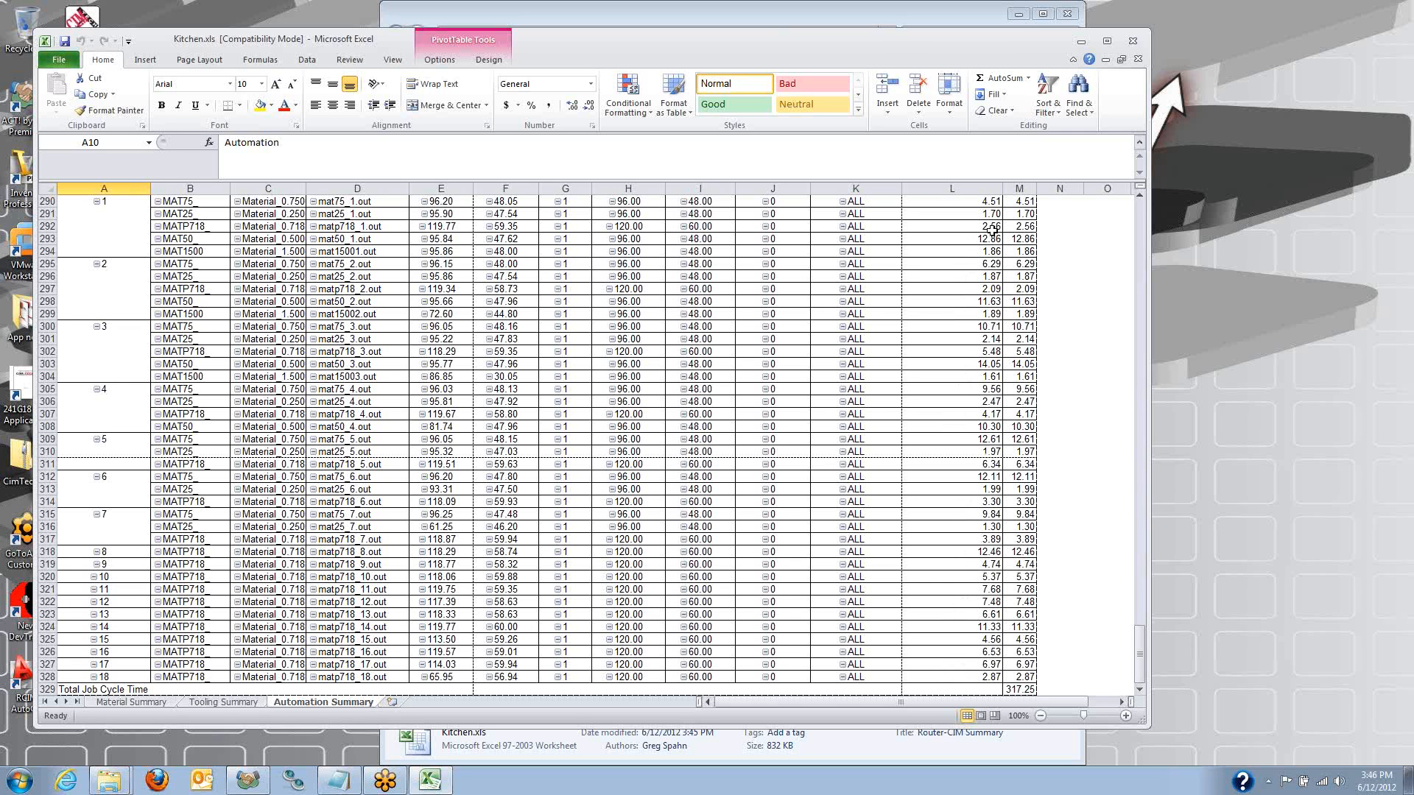
{"action": "left_click", "coordinate": [1134, 41]}
- Return to the Kitchen job folder and look through its generated OUT, PDF, DAT and XLS files
{"action": "left_click", "coordinate": [395, 35]}
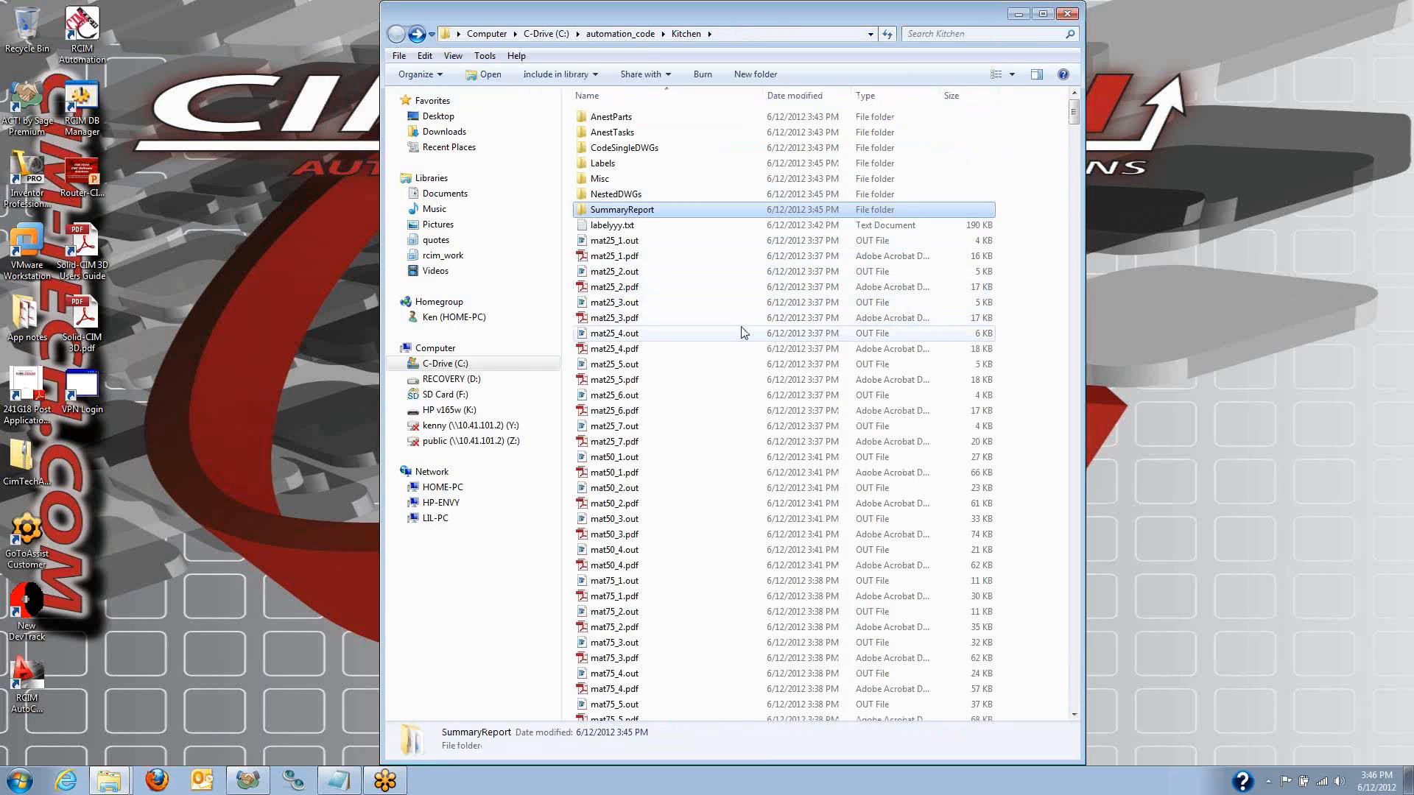
{"action": "scroll", "coordinate": [663, 420], "scroll_direction": "down", "scroll_amount": 5}
{"action": "scroll", "coordinate": [623, 484], "scroll_direction": "down", "scroll_amount": 20}
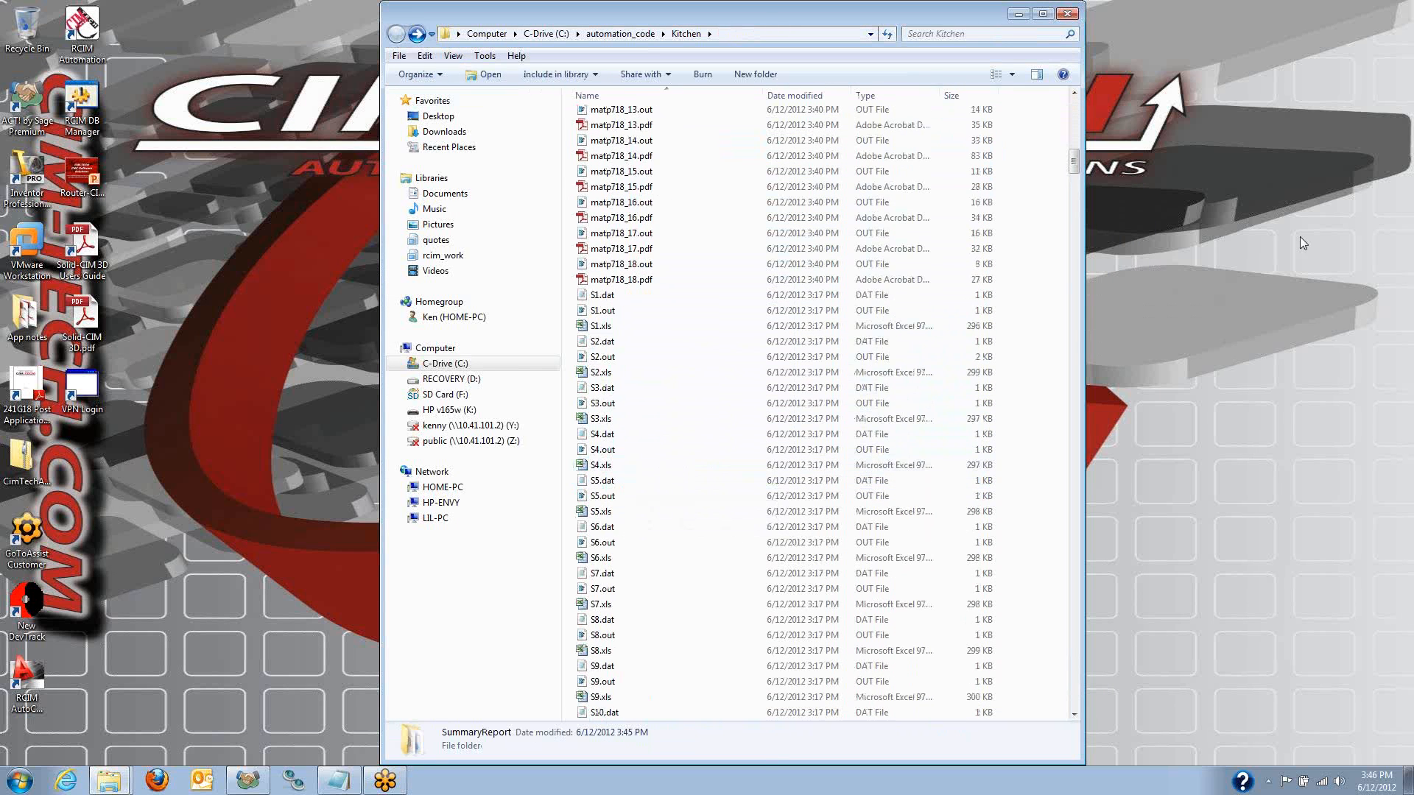